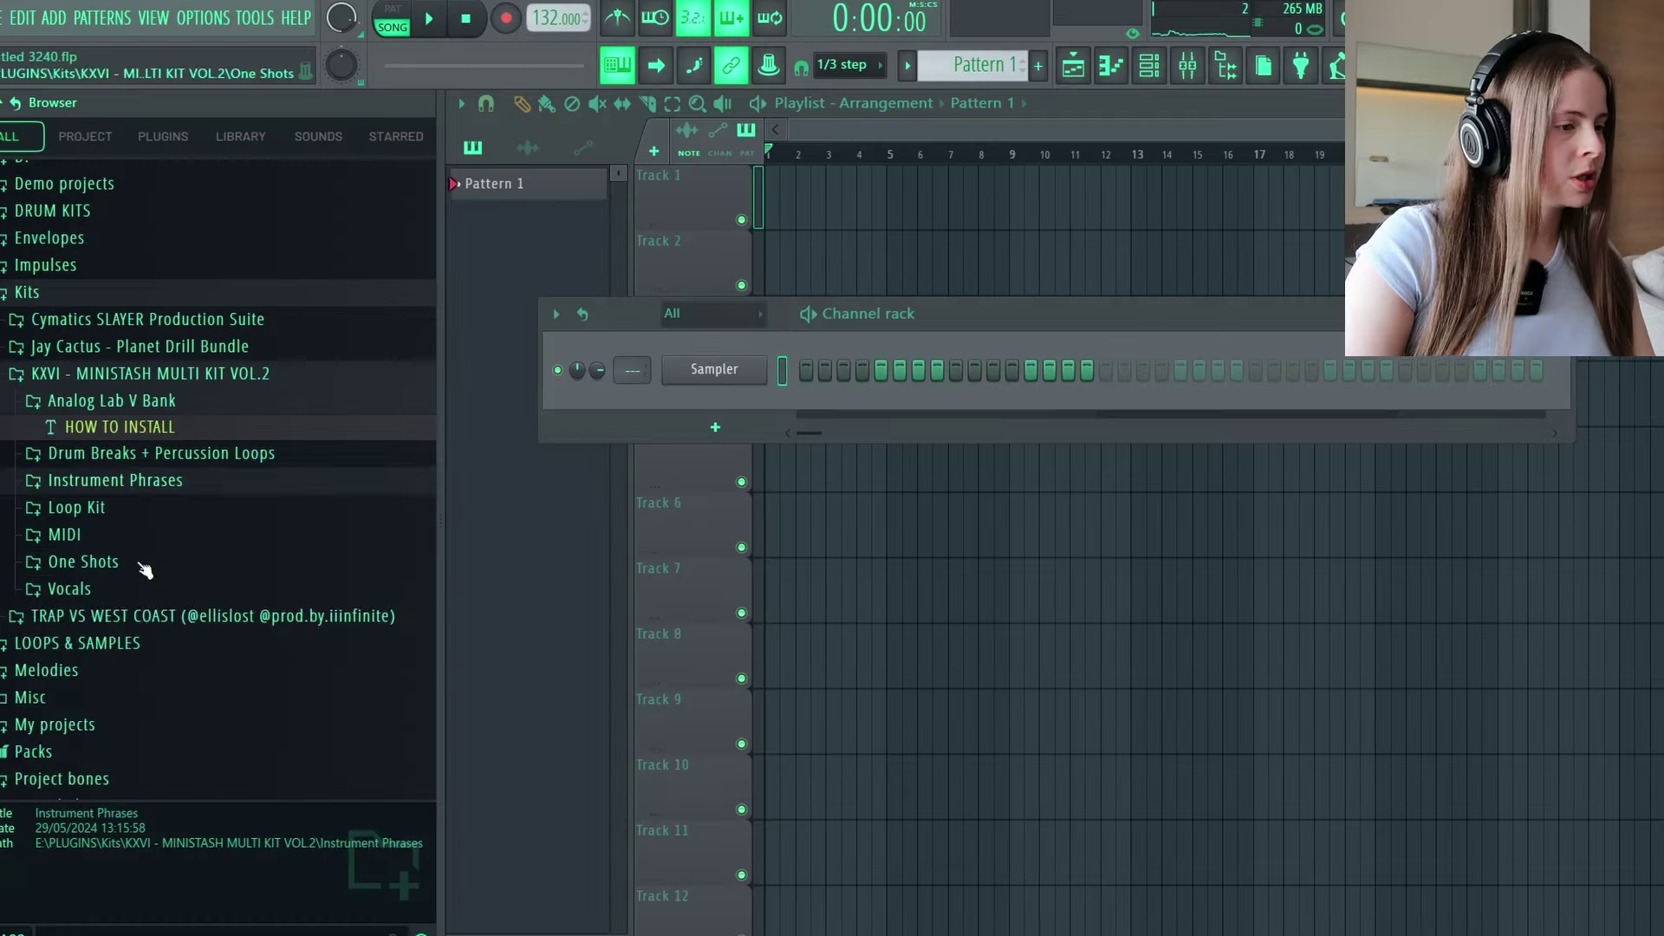
- Open the Accents samples inside the One Shots folder of KXVI - MINISTASH MULTI KIT VOL.2
left_click(230, 561)
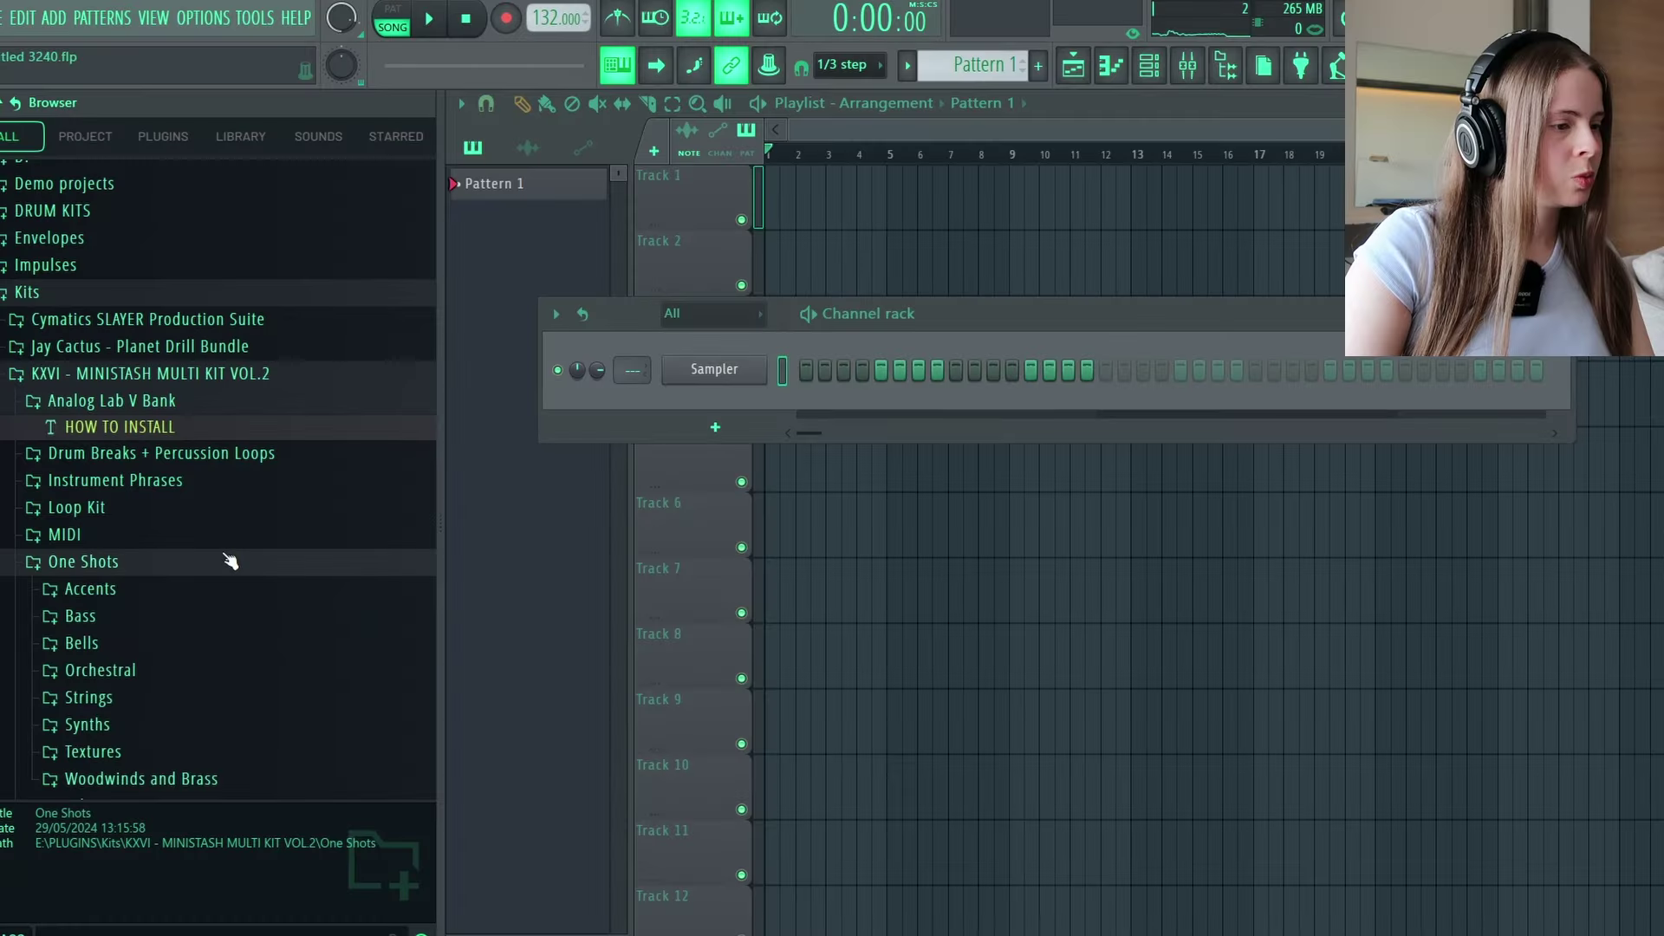
left_click(153, 441)
scroll(326, 486, "down", 2)
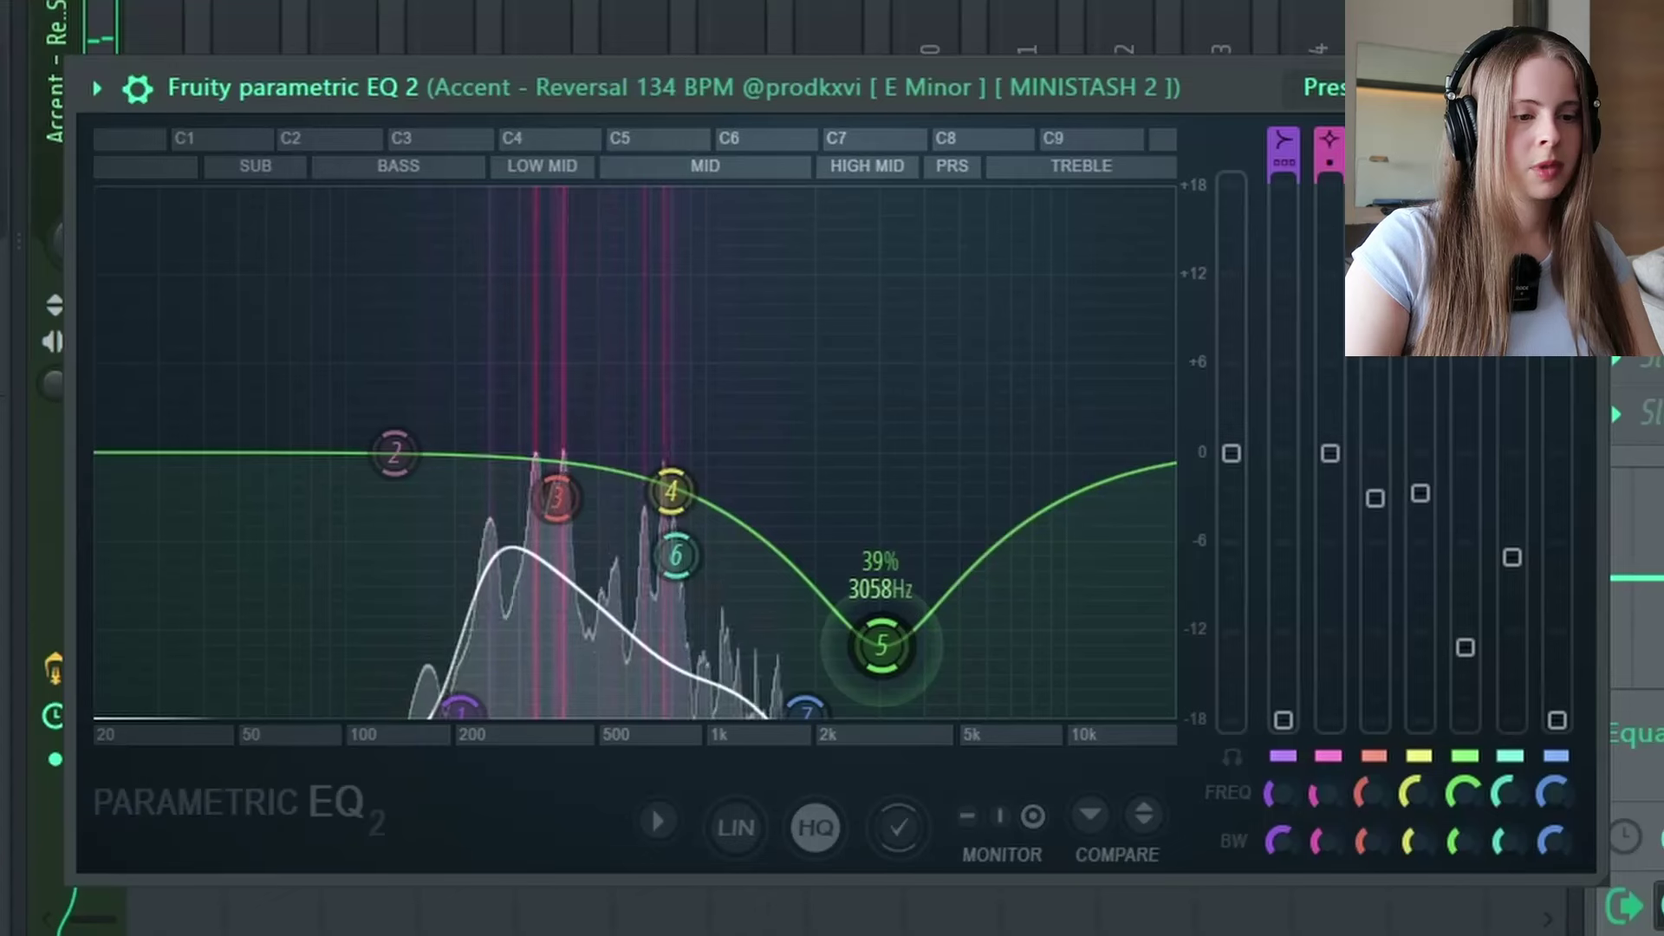
- Lower band 4 slightly in the Reversal accent's parametric EQ and delete the unused accent channel from the channel rack
left_click_drag(670, 491, 670, 504)
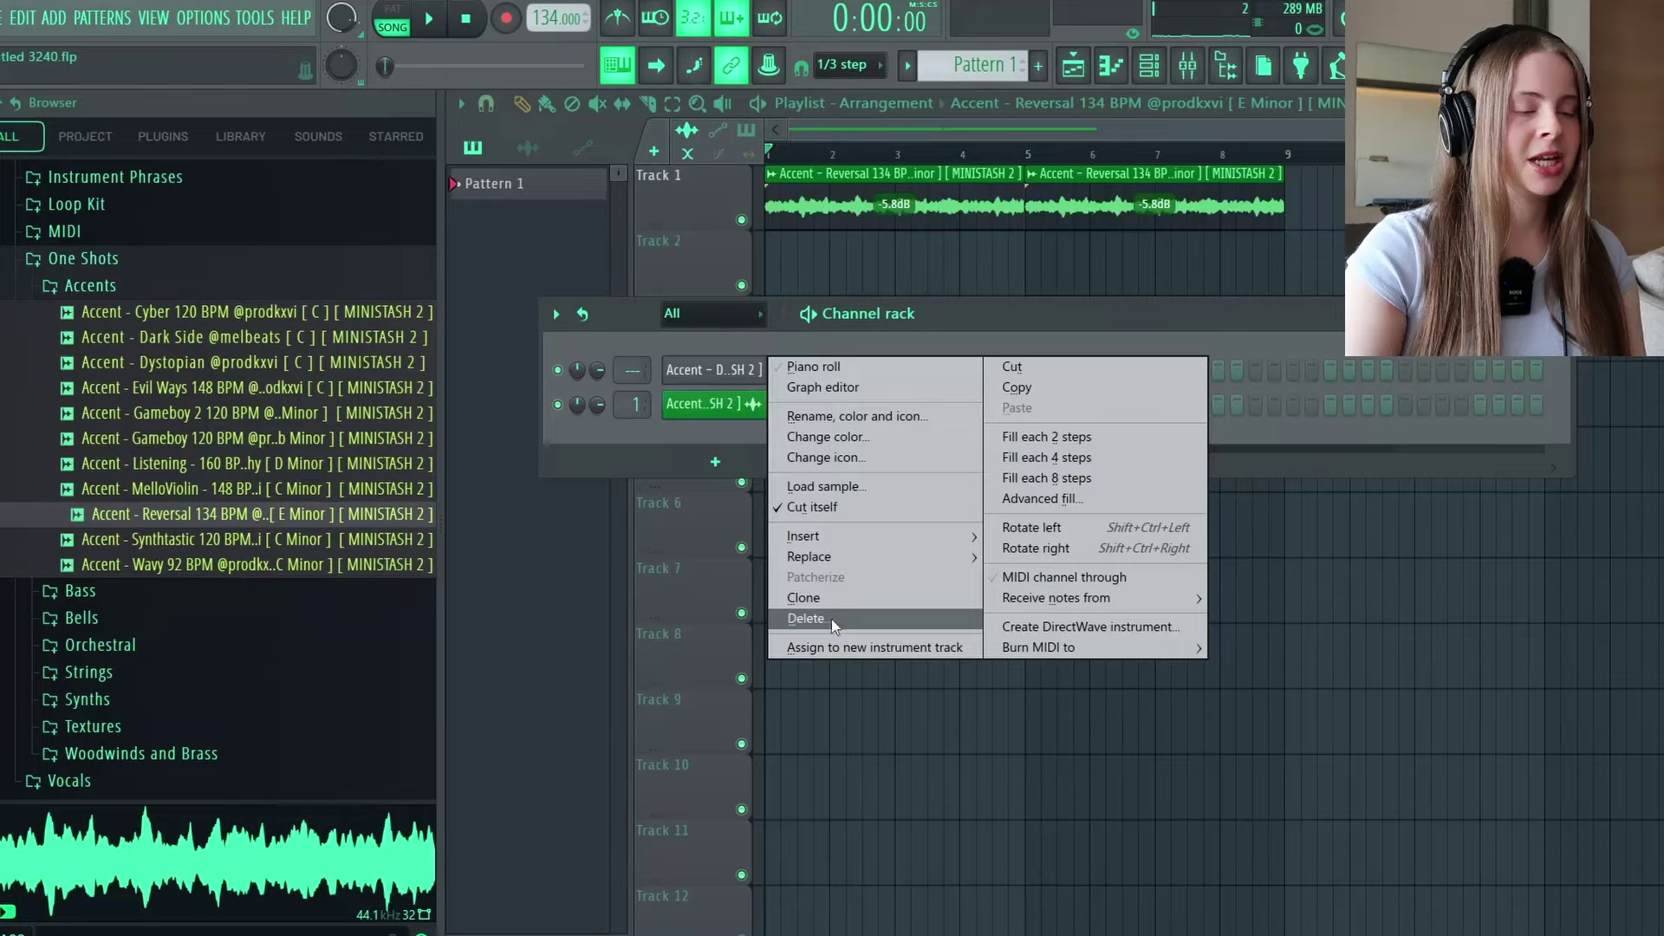
left_click(819, 618)
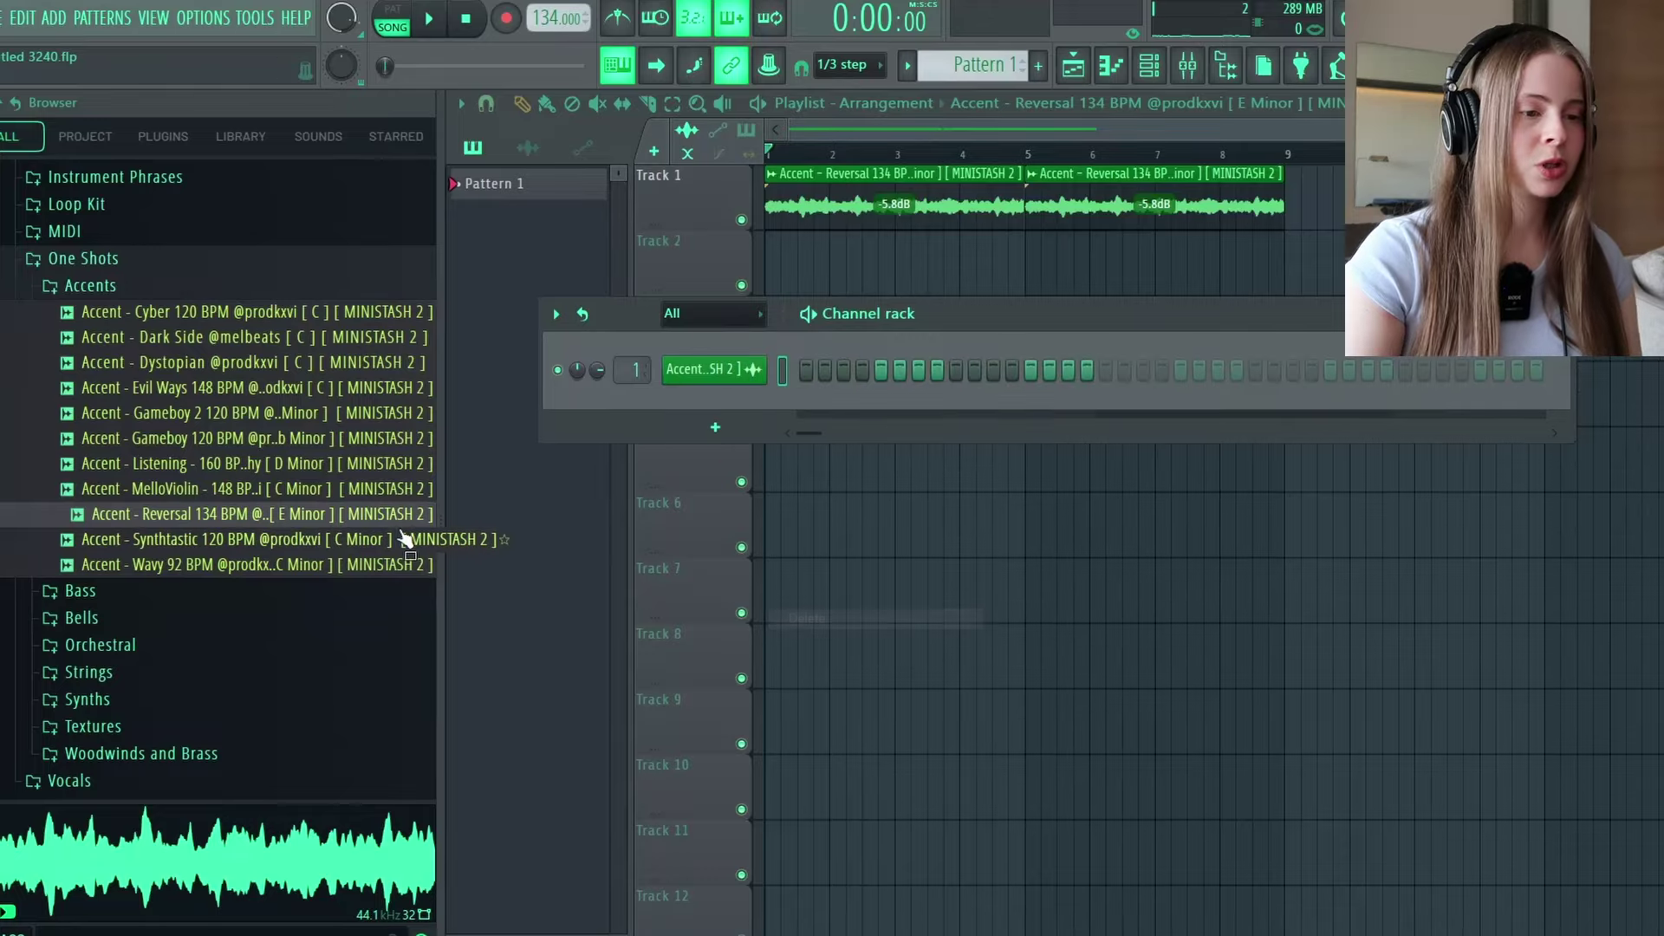
- Place the Accent - Dark Side sample on Track 2 under the first Reversal clip and add ValhallaVintageVerb to its mixer insert
left_click(272, 370)
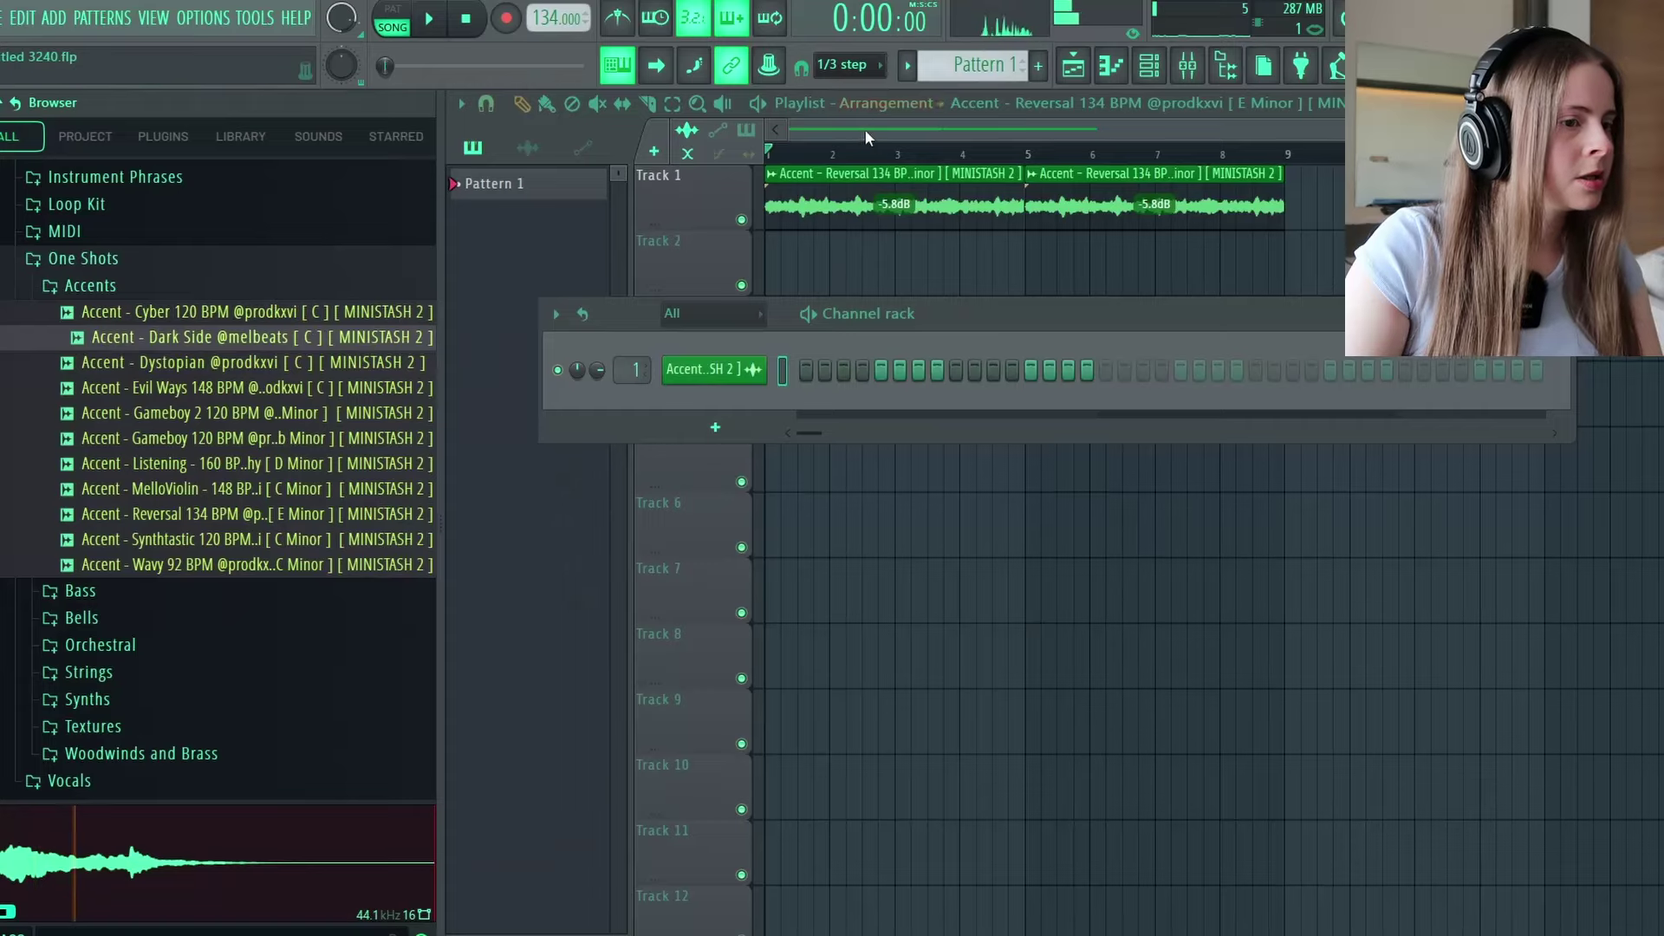
left_click(864, 128)
left_click_drag(222, 340, 380, 344)
left_click_drag(793, 280, 1003, 260)
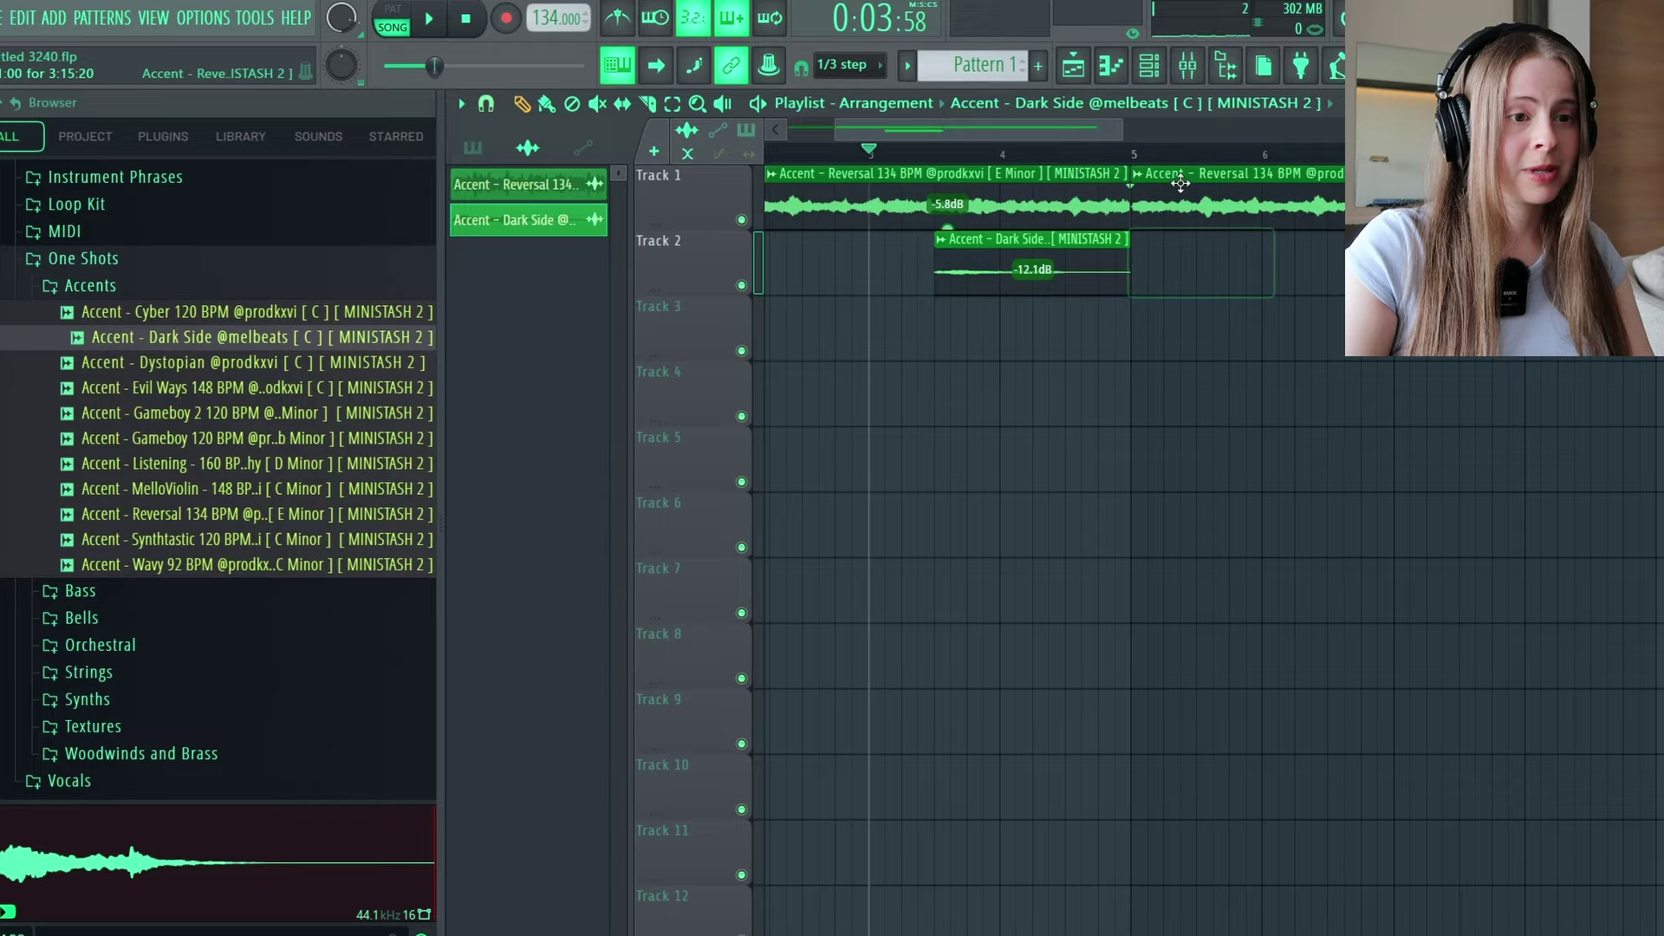
scroll(1185, 173, "down", 3)
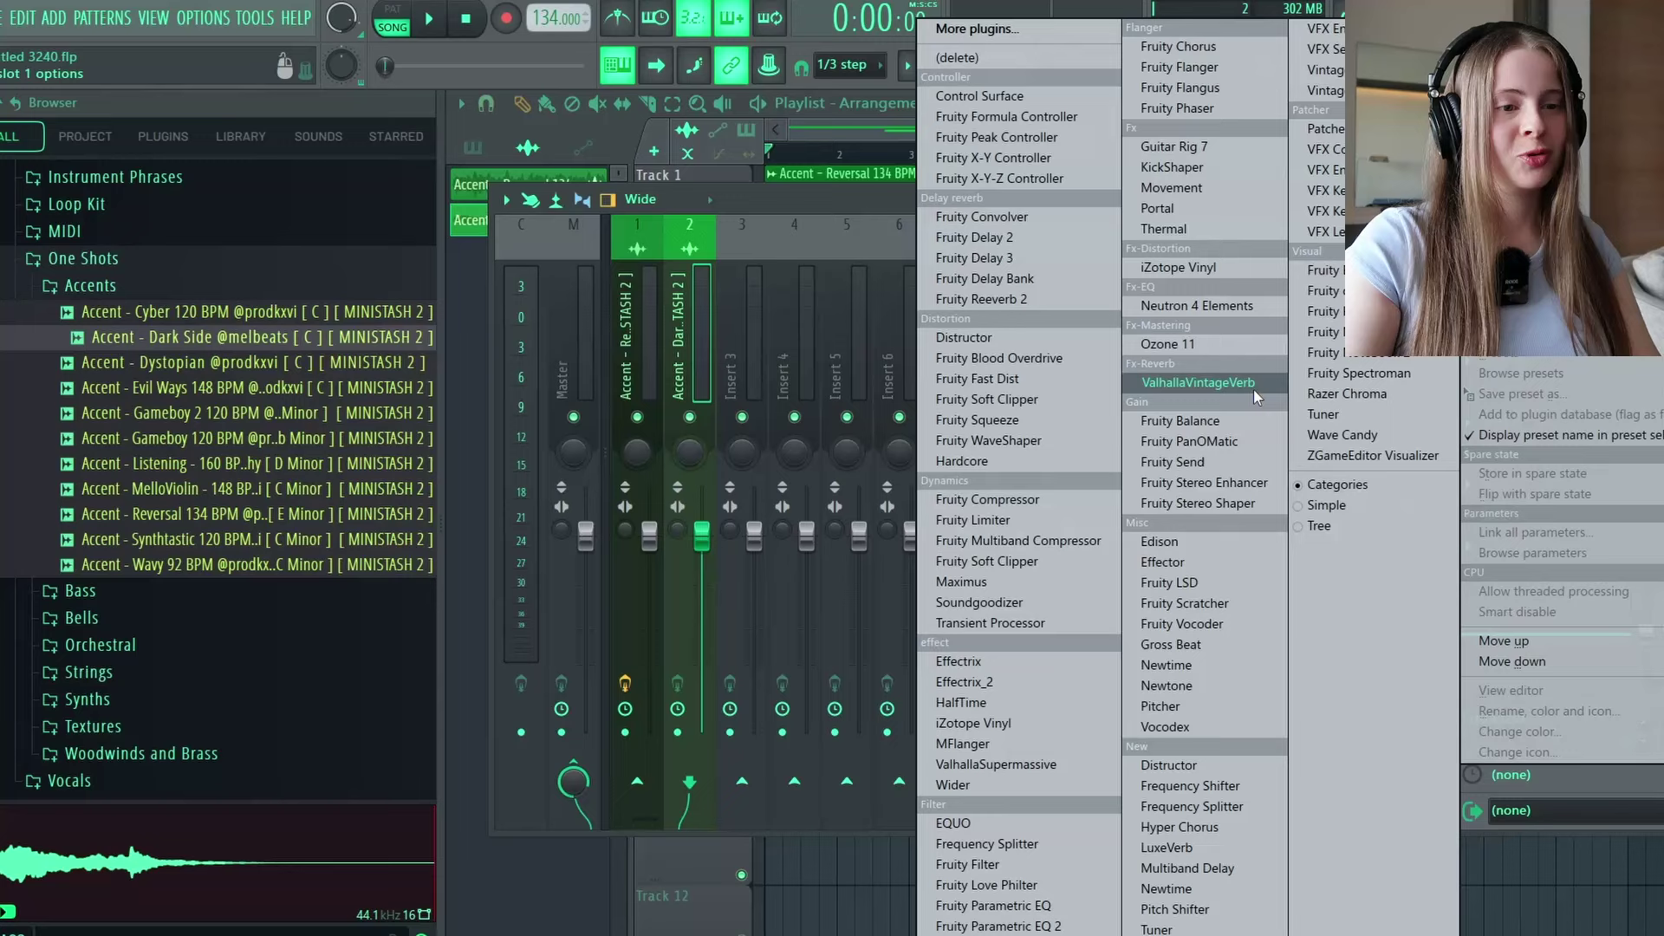
left_click(1253, 388)
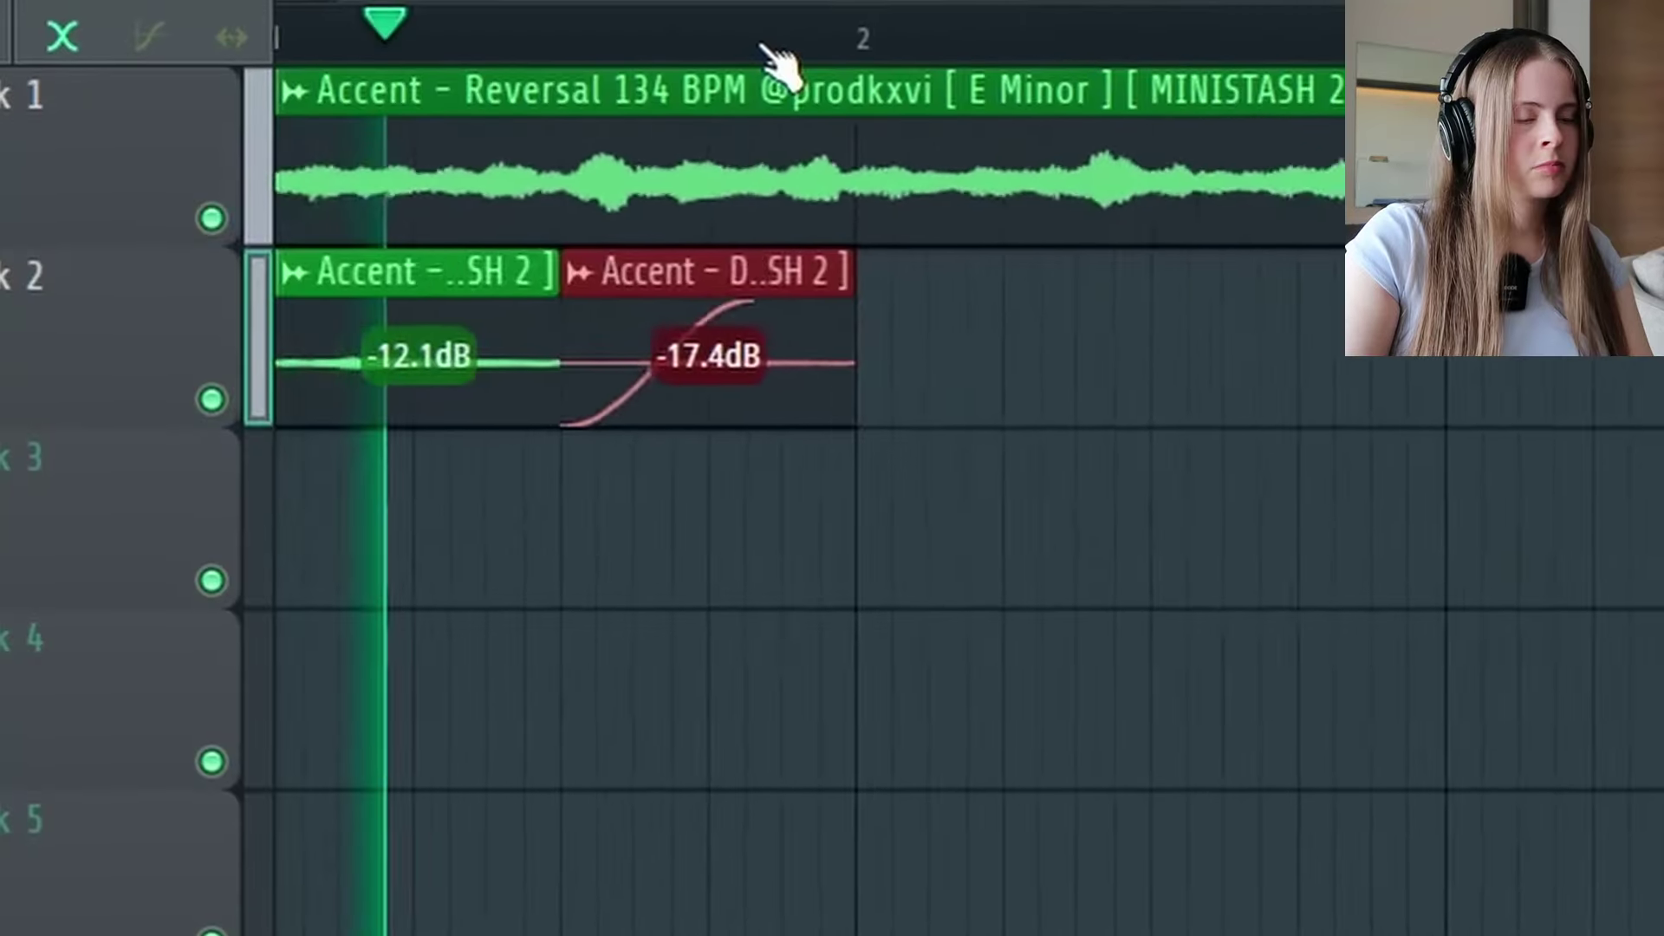
- Repeat the faded Dark Side slice along Track 2 to form four consecutive slices with progressively lower volume
scroll(780, 67, "down", 3)
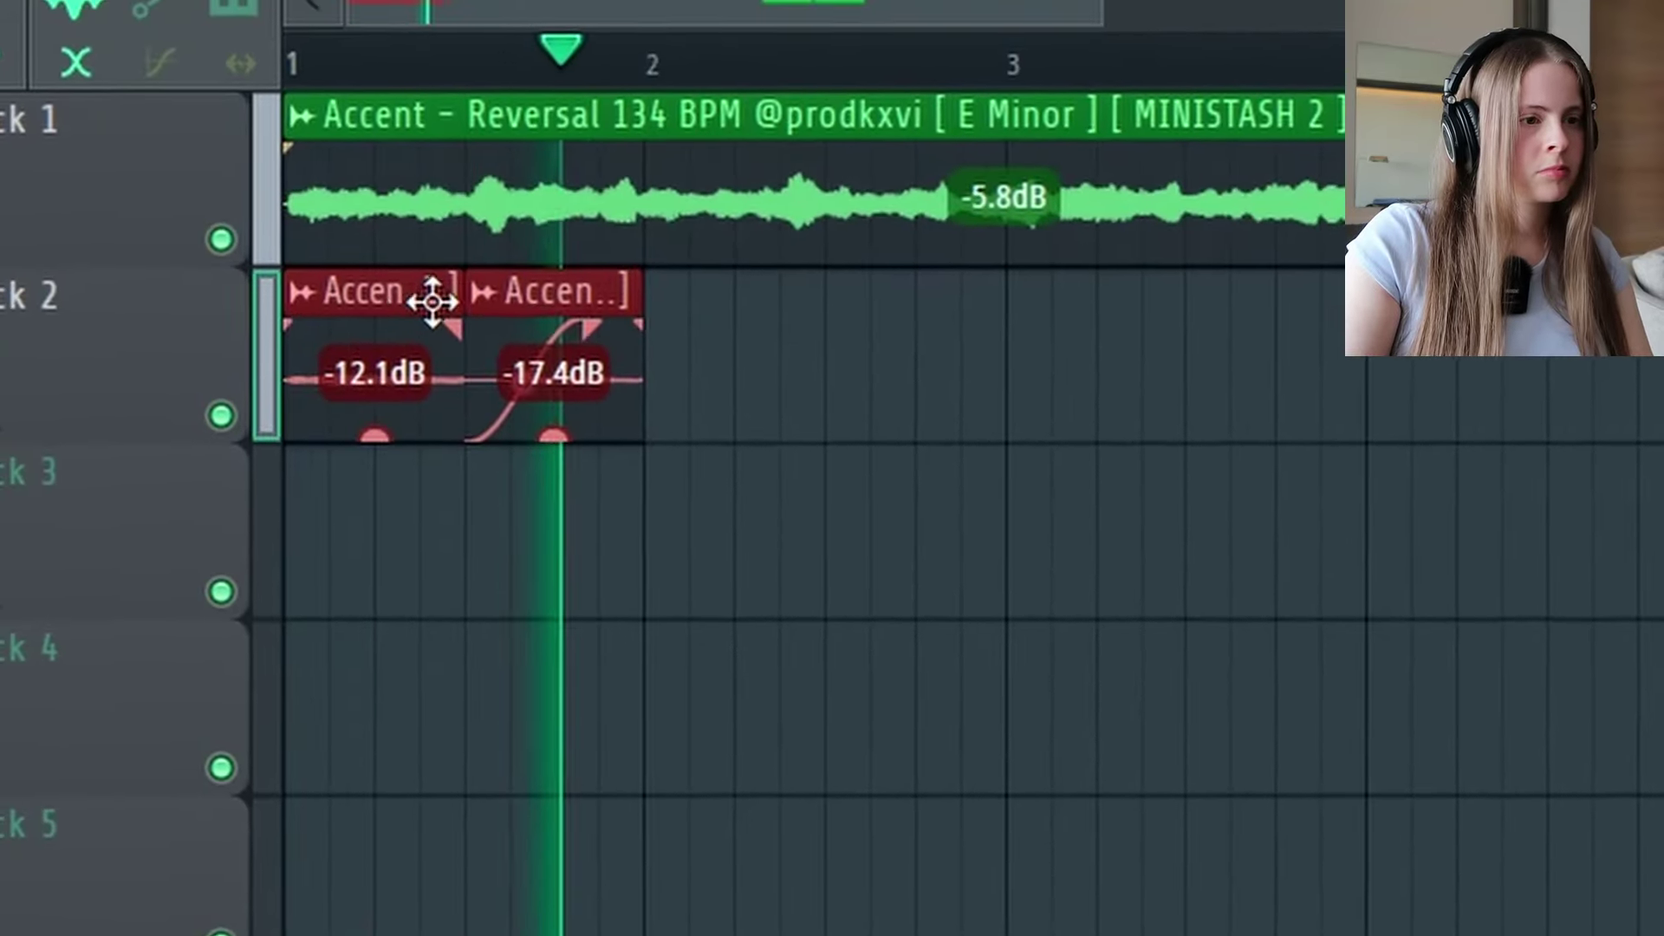
left_click(564, 308)
left_click_drag(564, 308, 742, 271)
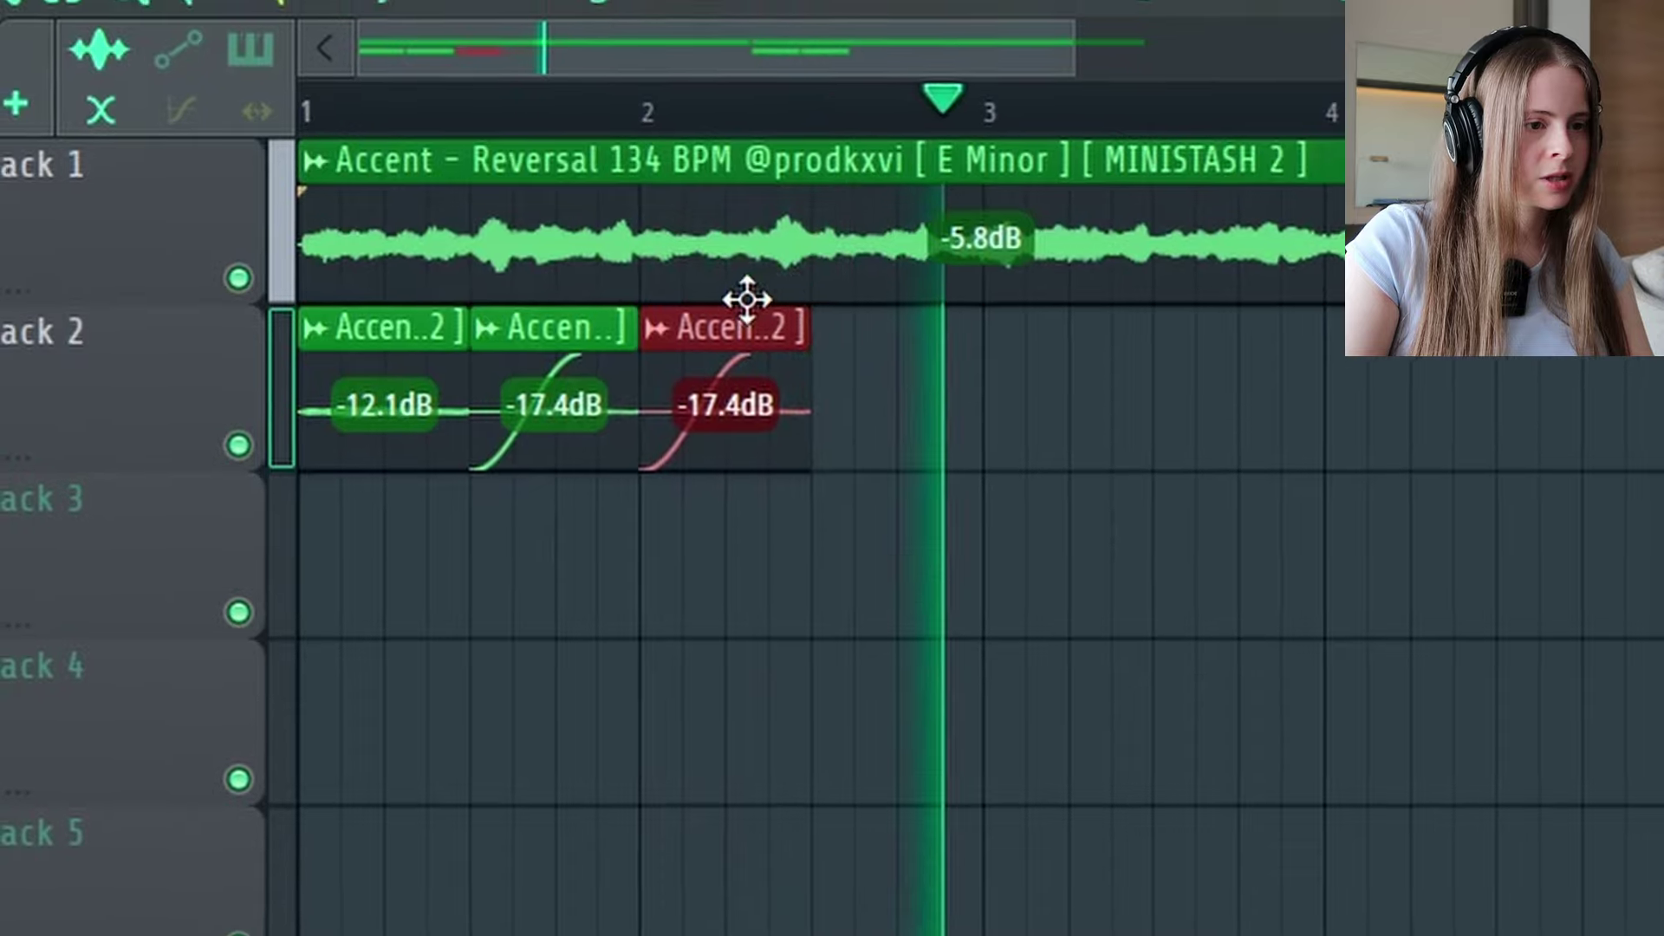
scroll(602, 90, "up", 3)
left_click_drag(1028, 476, 1214, 353)
scroll(1019, 174, "down", 3)
left_click_drag(1210, 512, 1211, 433)
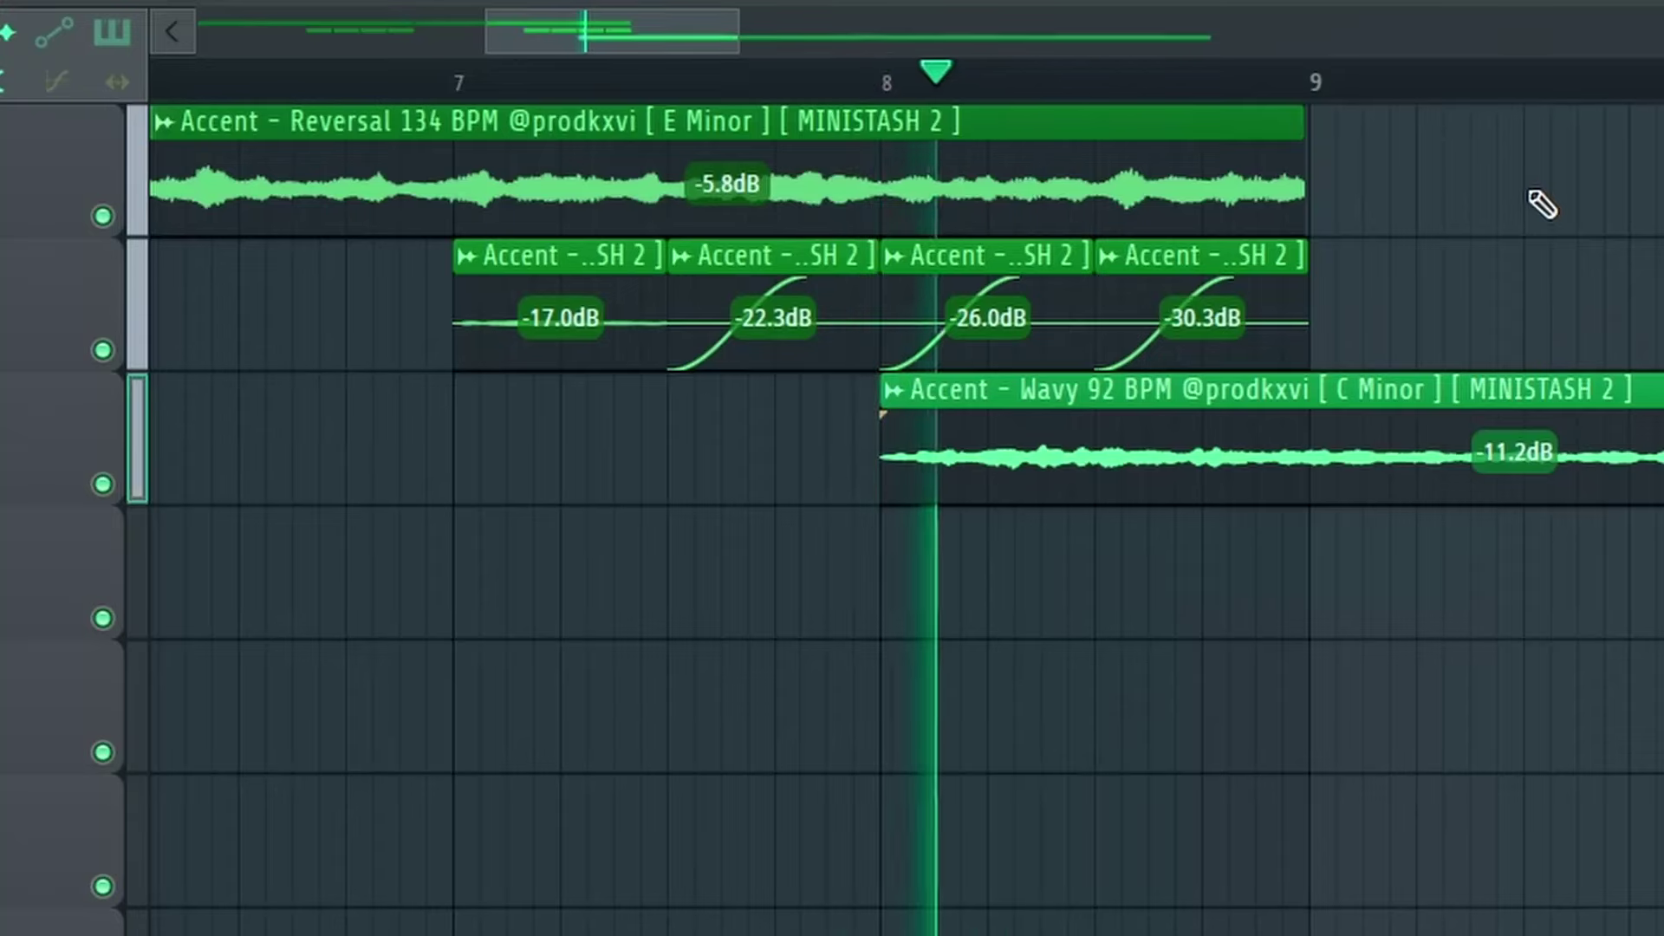
- Add an Analog Lab V channel and load the Bass - Spiderman 2099 preset from the KXVI - MINISTASH 2 bank
scroll(1322, 80, "down", 6)
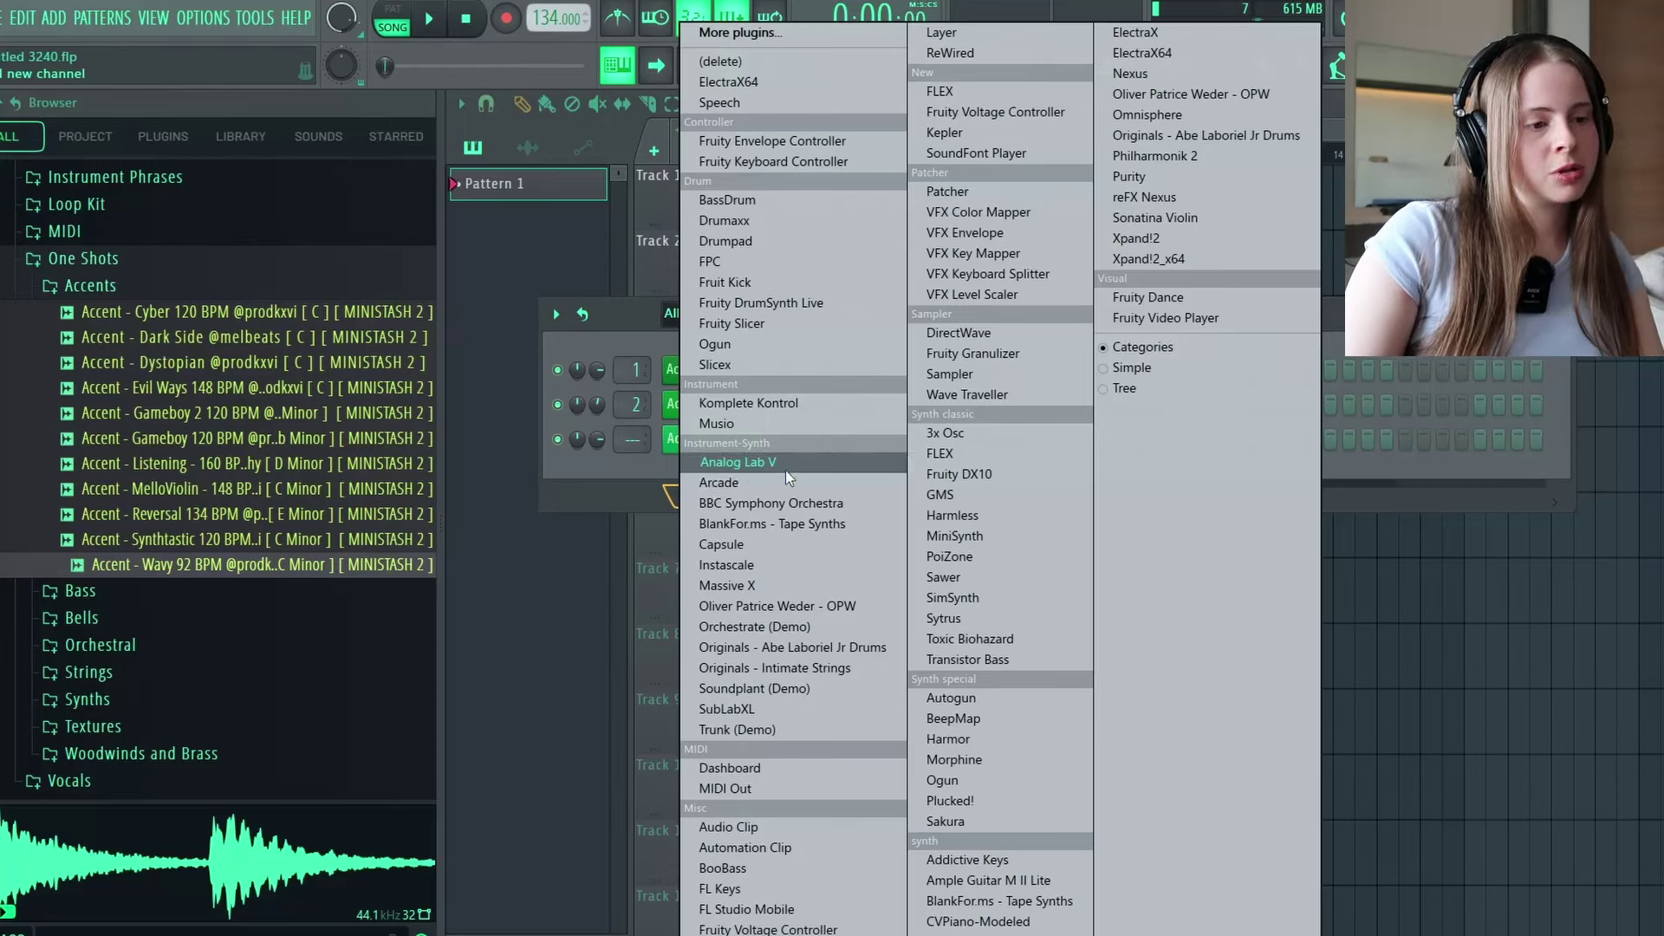
left_click(785, 470)
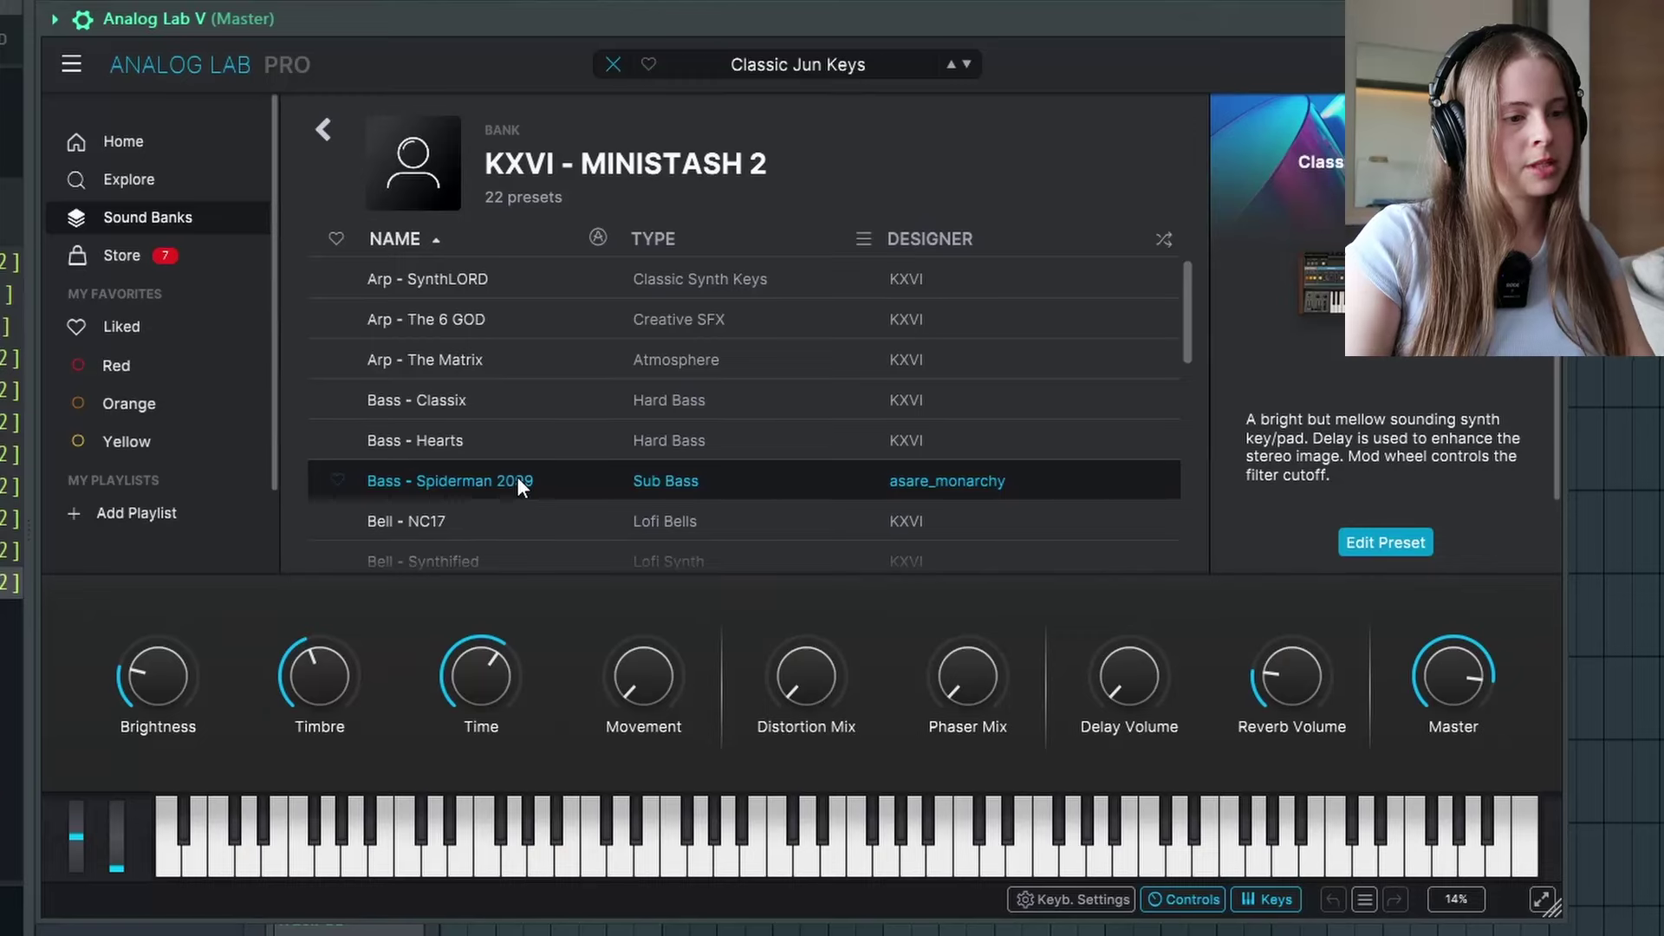
left_click(518, 480)
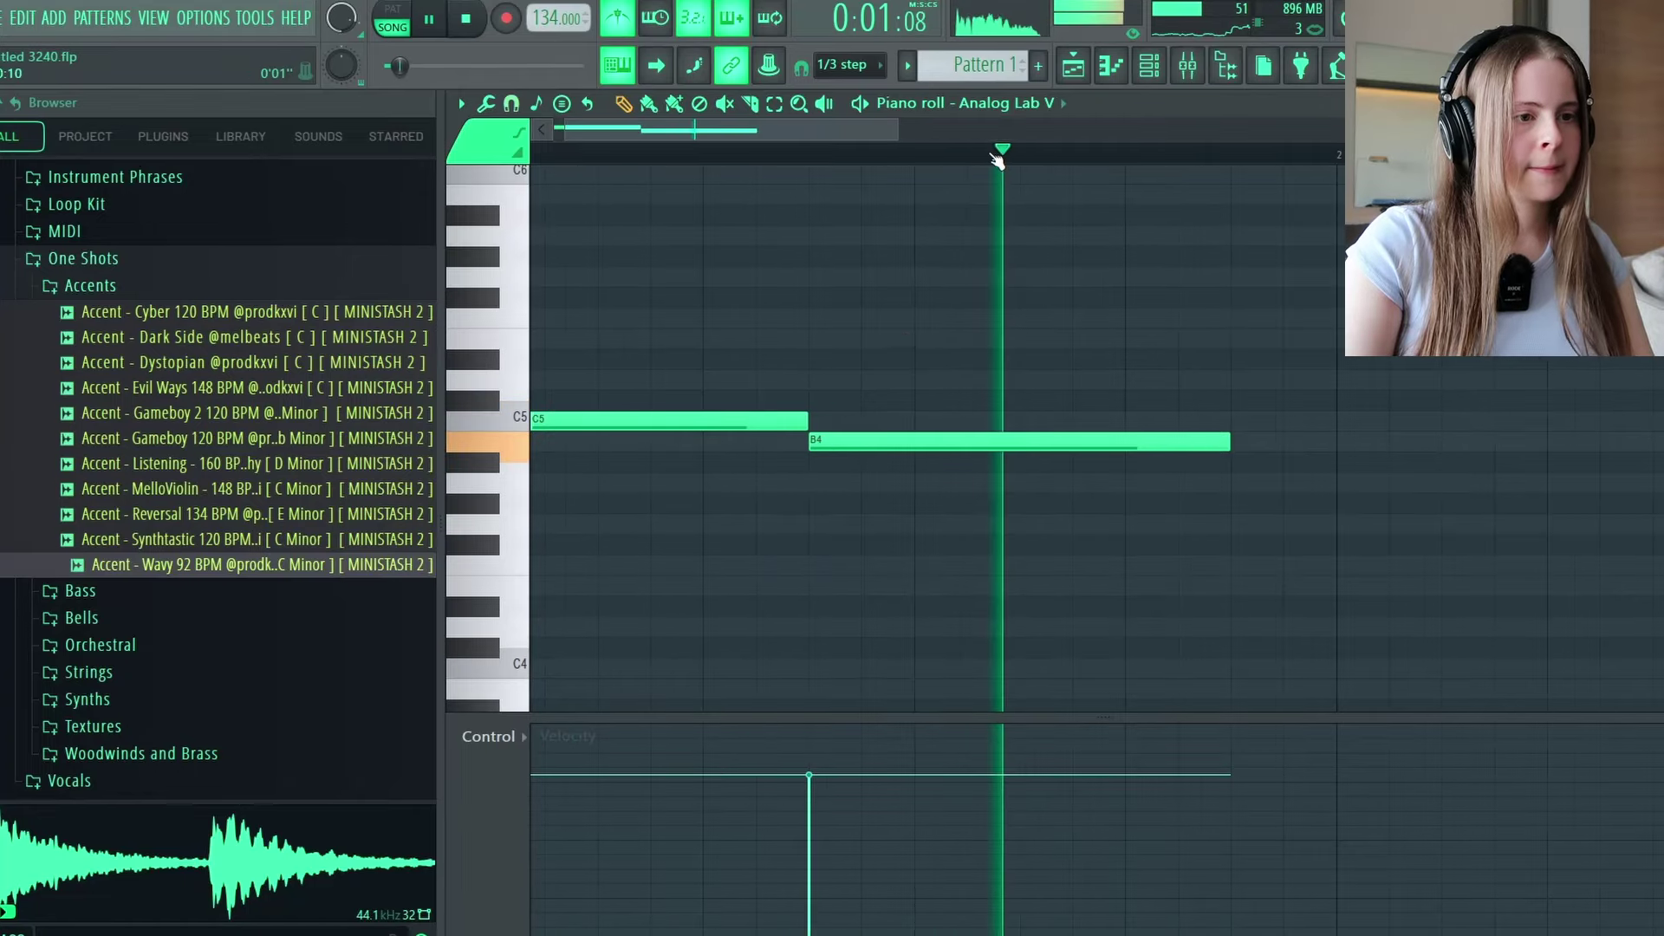
- Extend the B4 note past bar 2, repeat the C5 and B4 notes from bar 3, and end the phrase on A4
left_click_drag(774, 439, 893, 439)
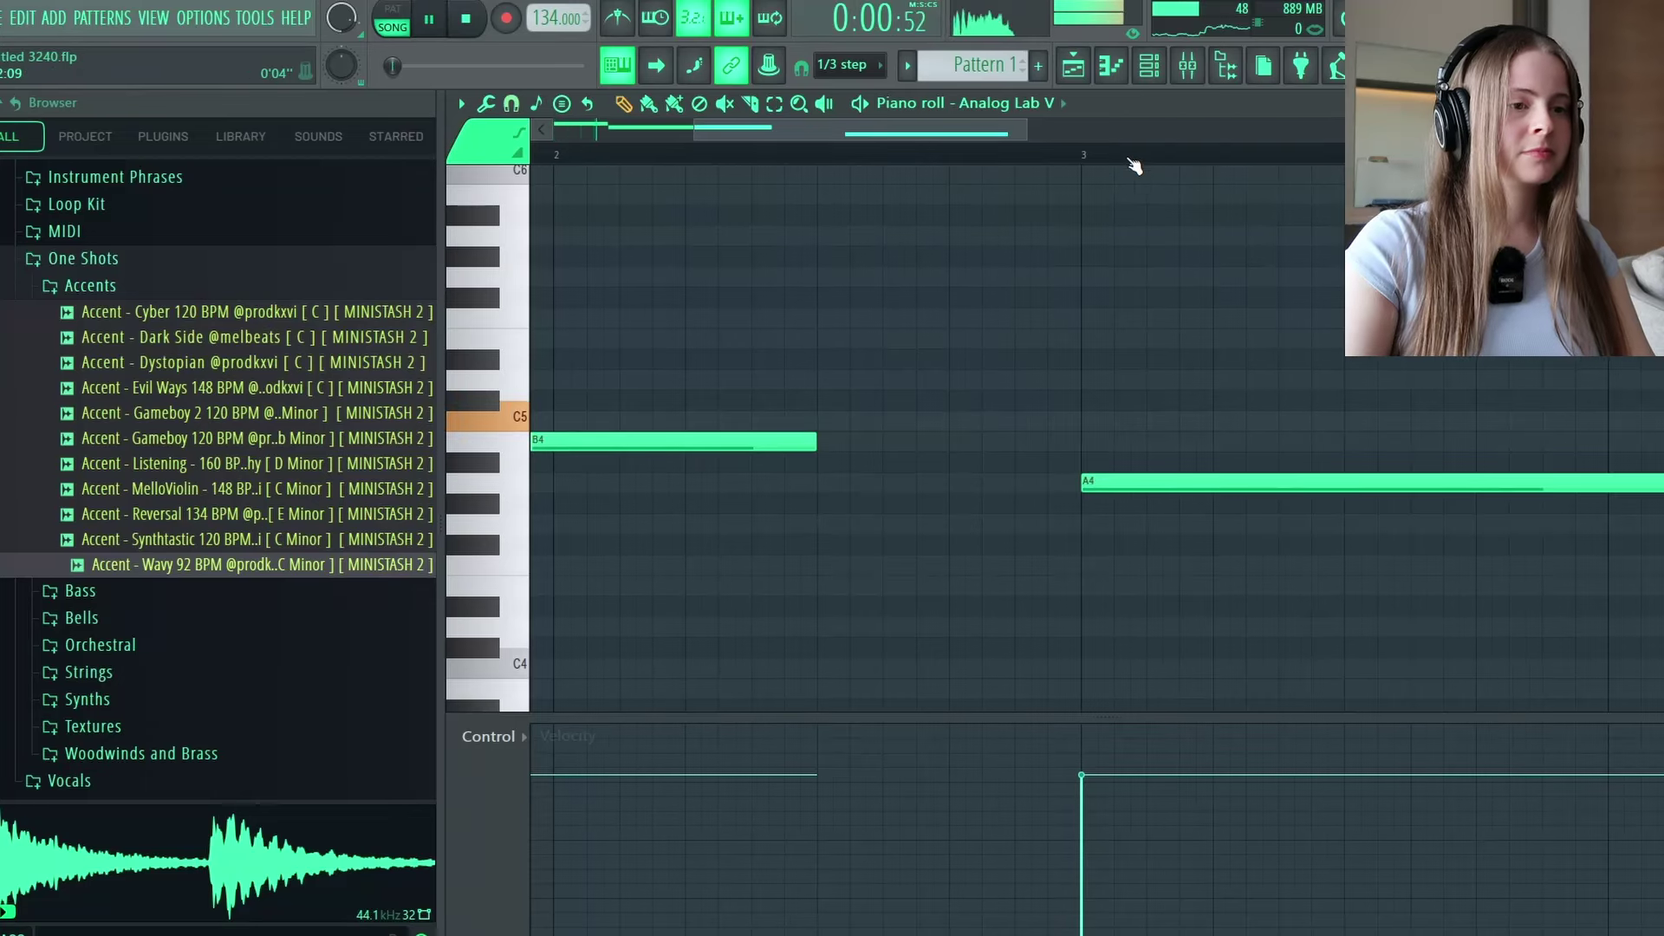
scroll(1135, 162, "down", 5)
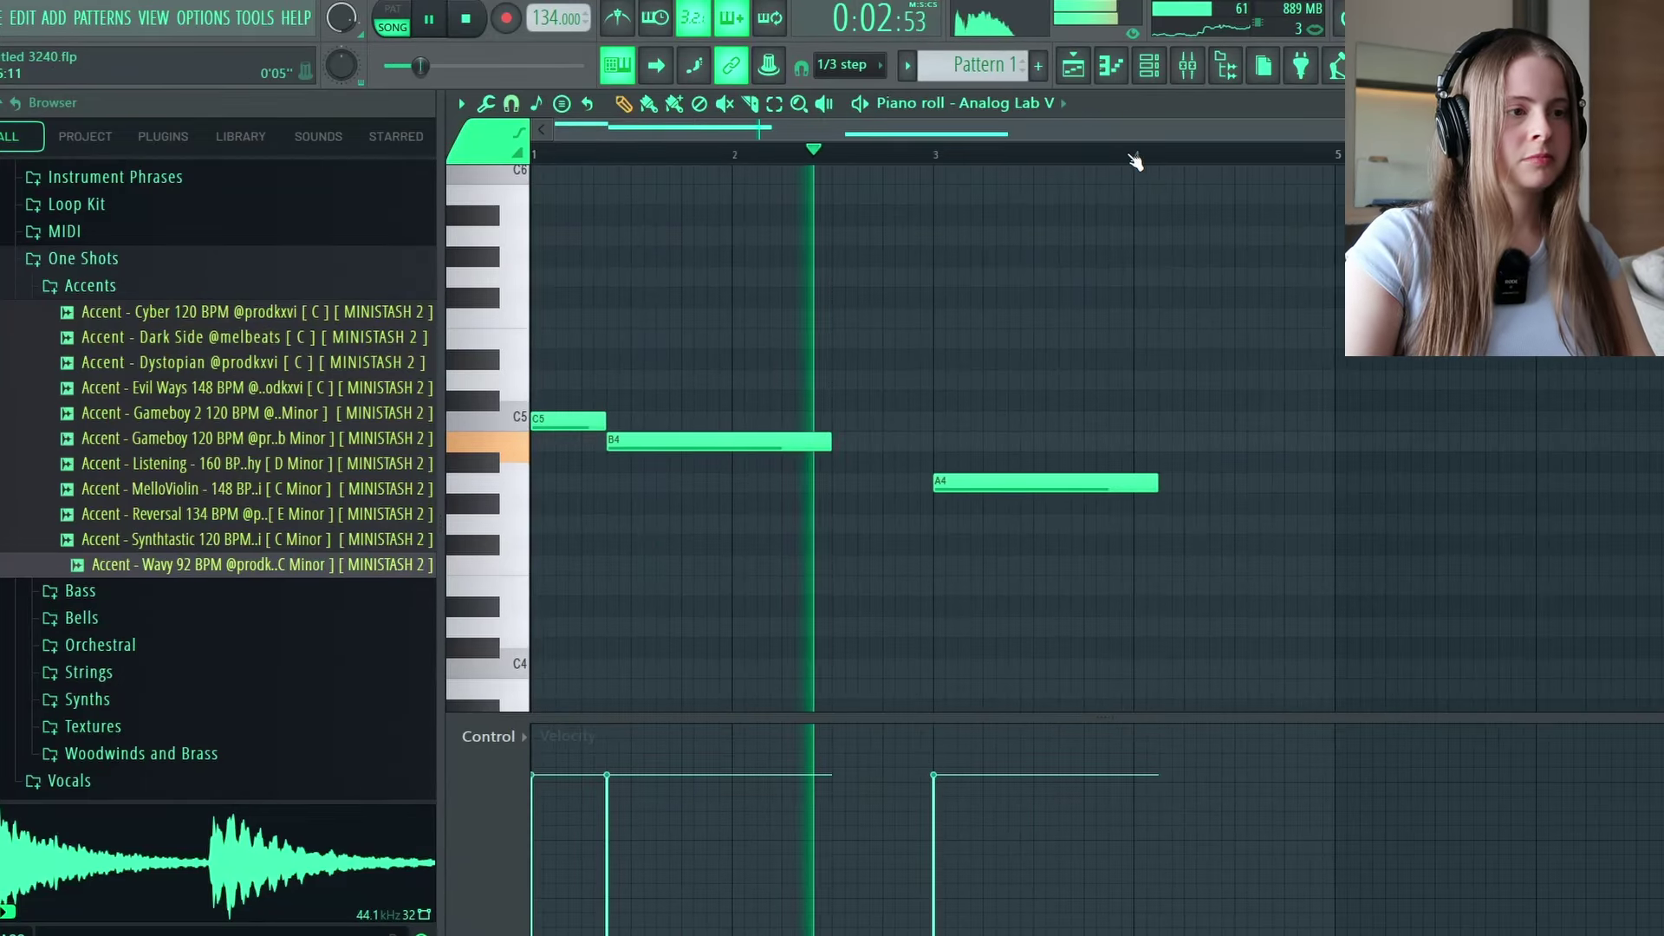
key("space")
right_click(1118, 483)
key("ctrl+a")
left_click_drag(862, 431, 1307, 431)
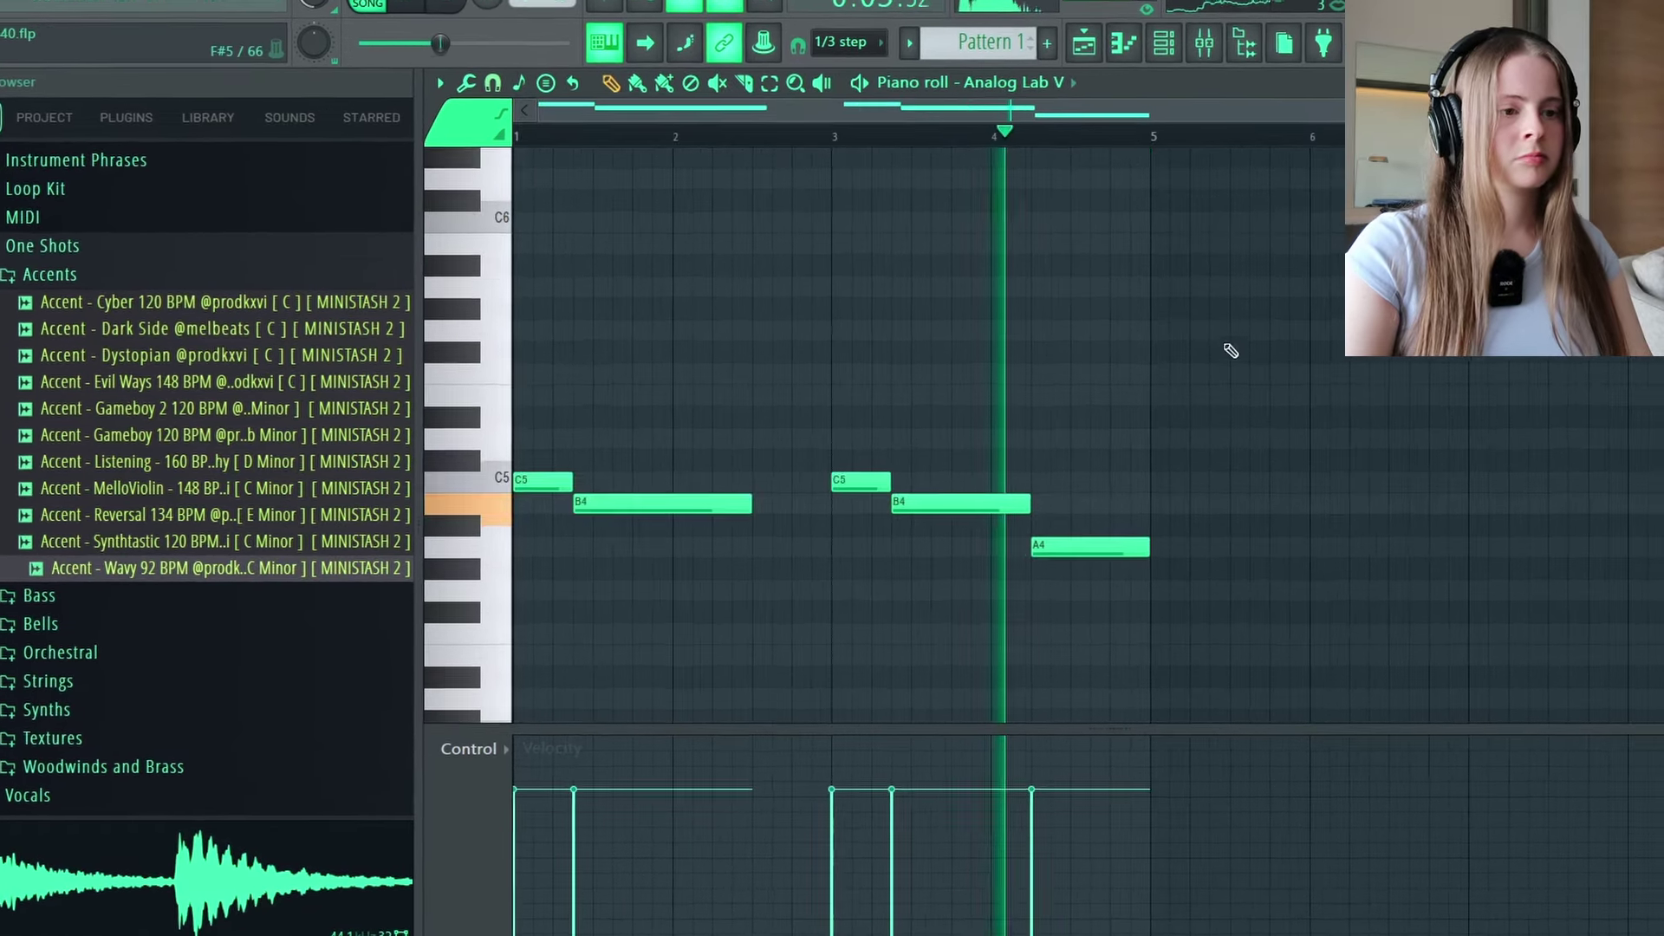
- Duplicate the whole four-bar C5, B4 and A4 phrase so that it repeats from bar 5
key("ctrl+a")
key("ctrl+b")
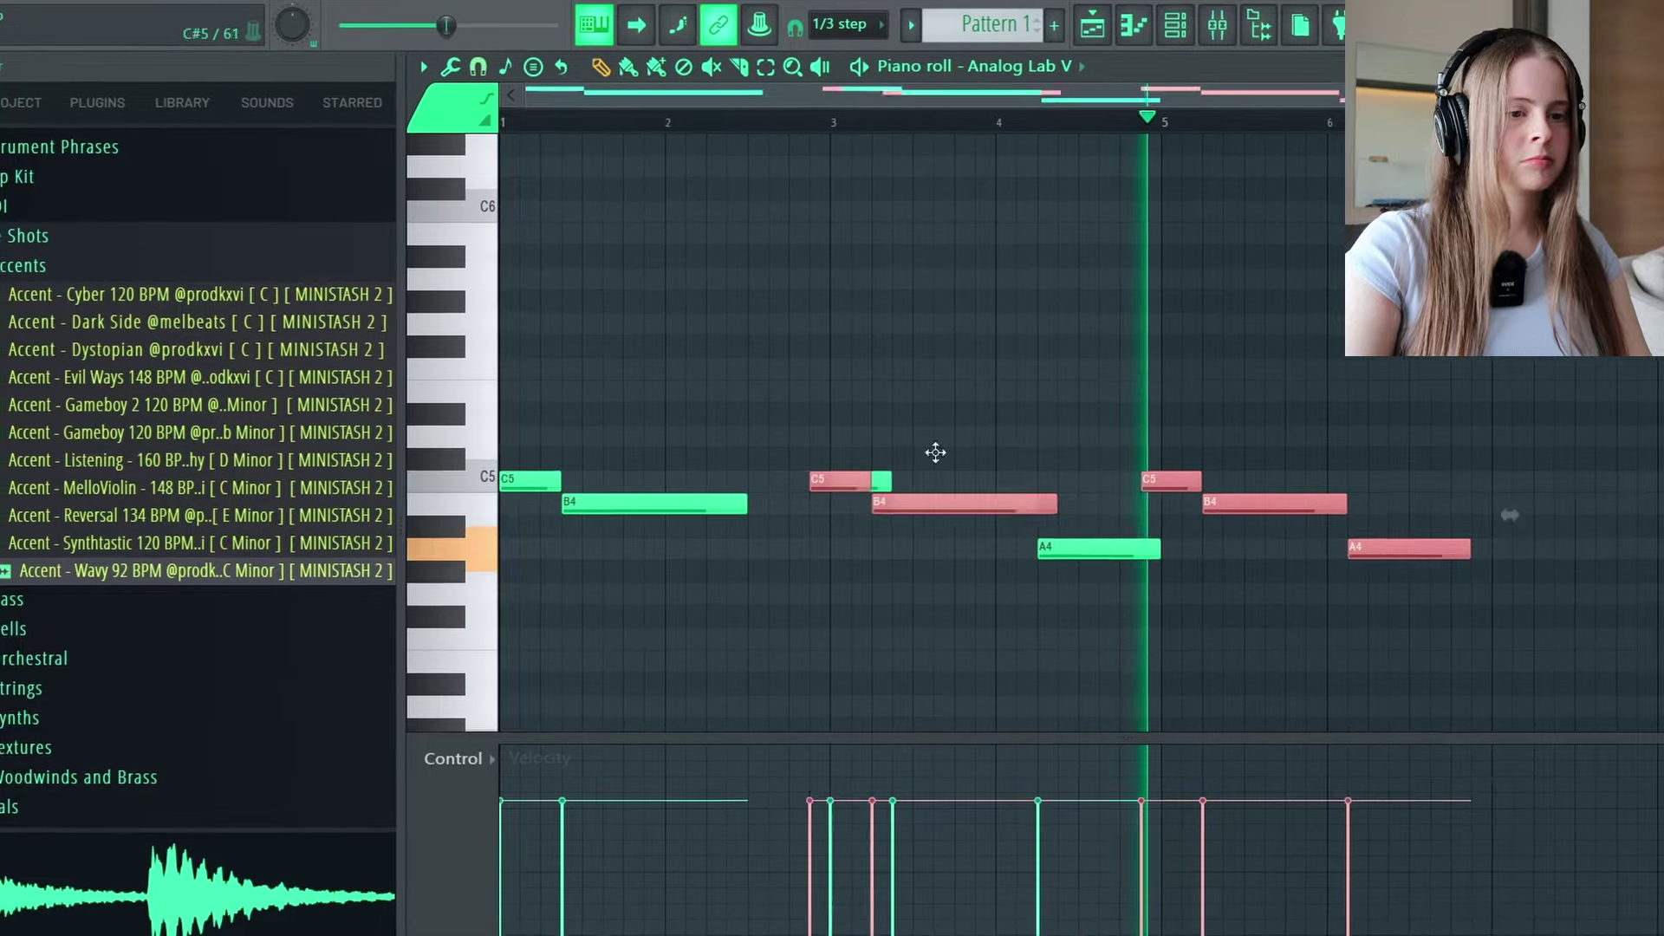
scroll(1213, 121, "down", 3)
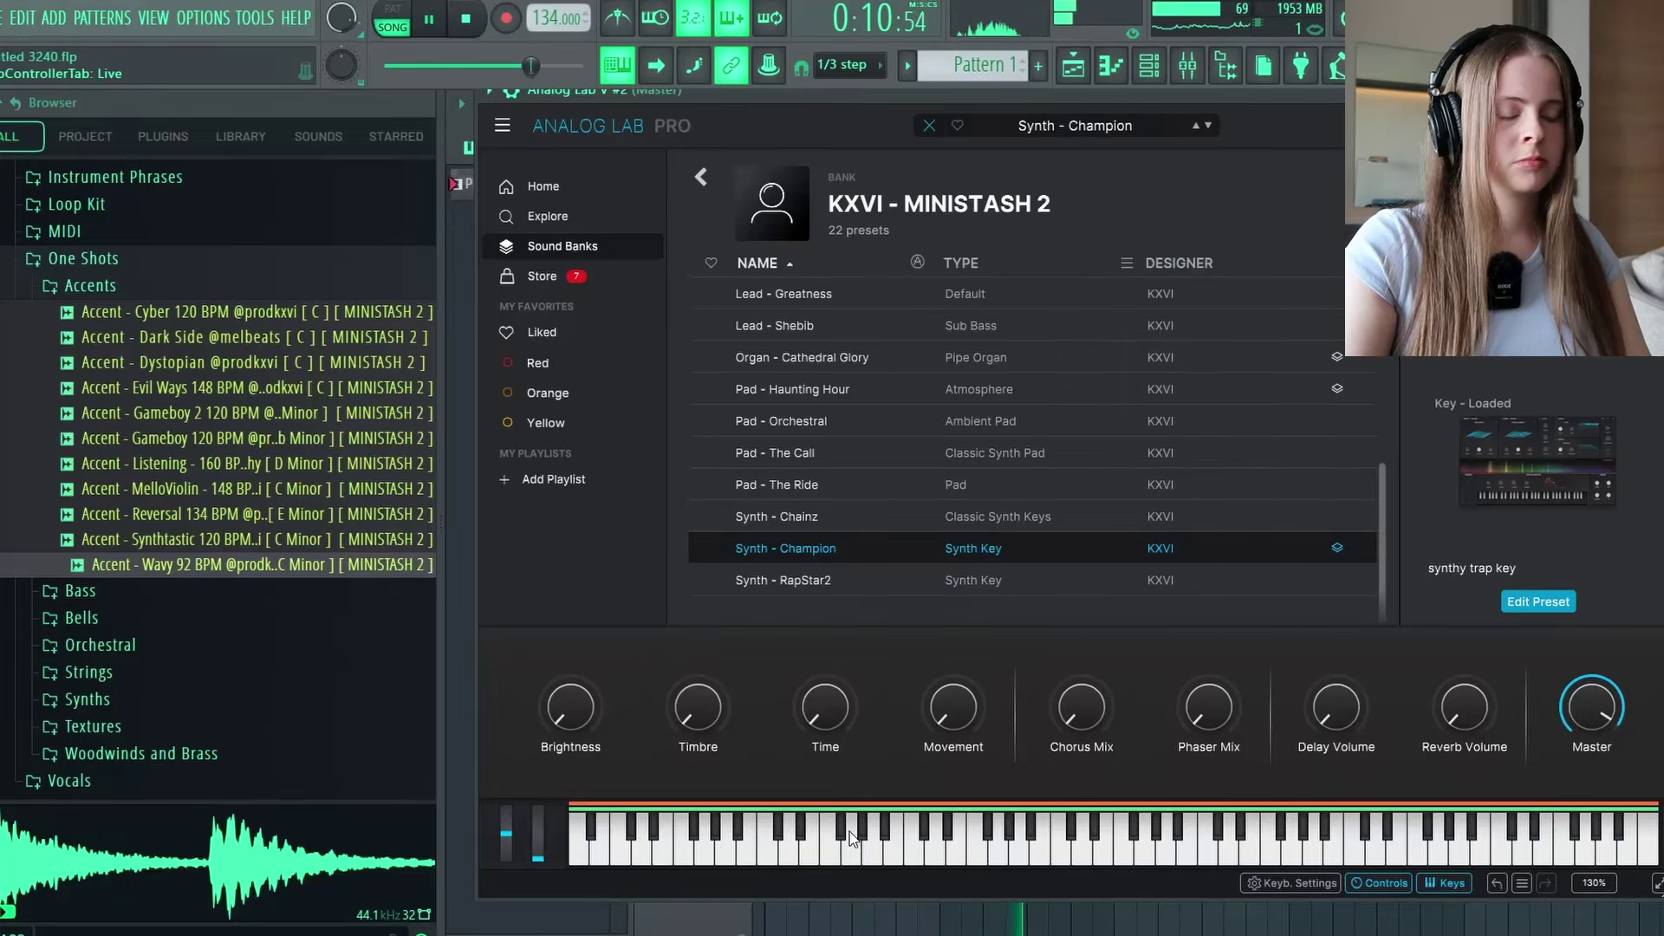
- Sketch the opening bar of the second Analog Lab V melody with B3 and C4 notes following the A3 note
left_click(494, 342)
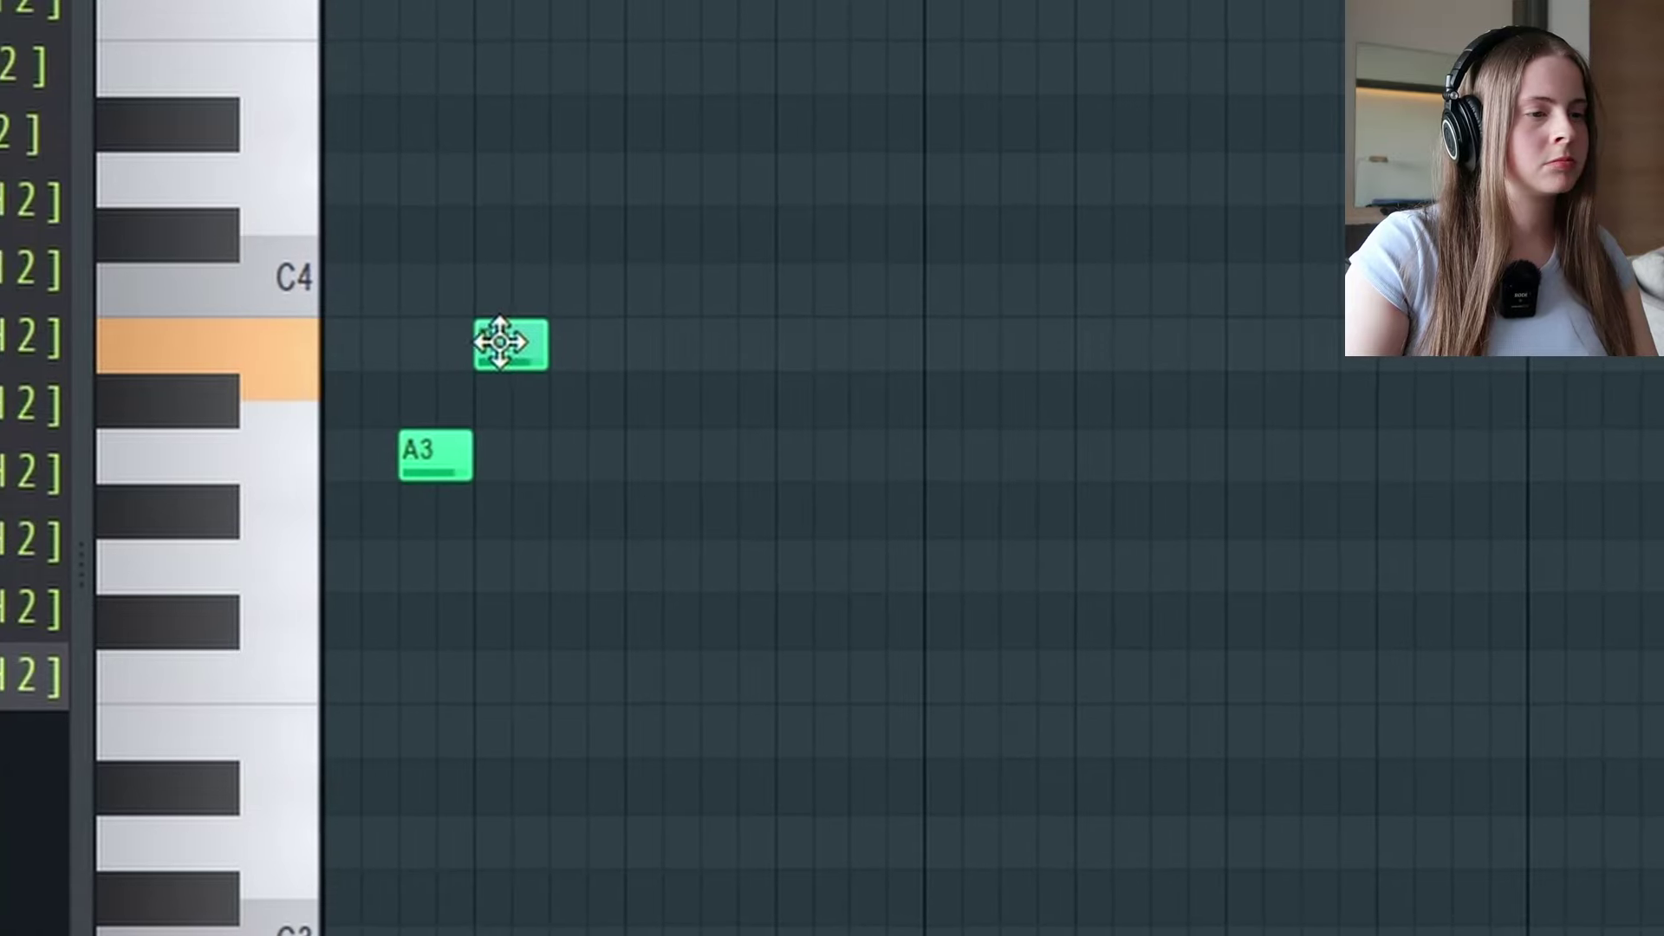
left_click(532, 284)
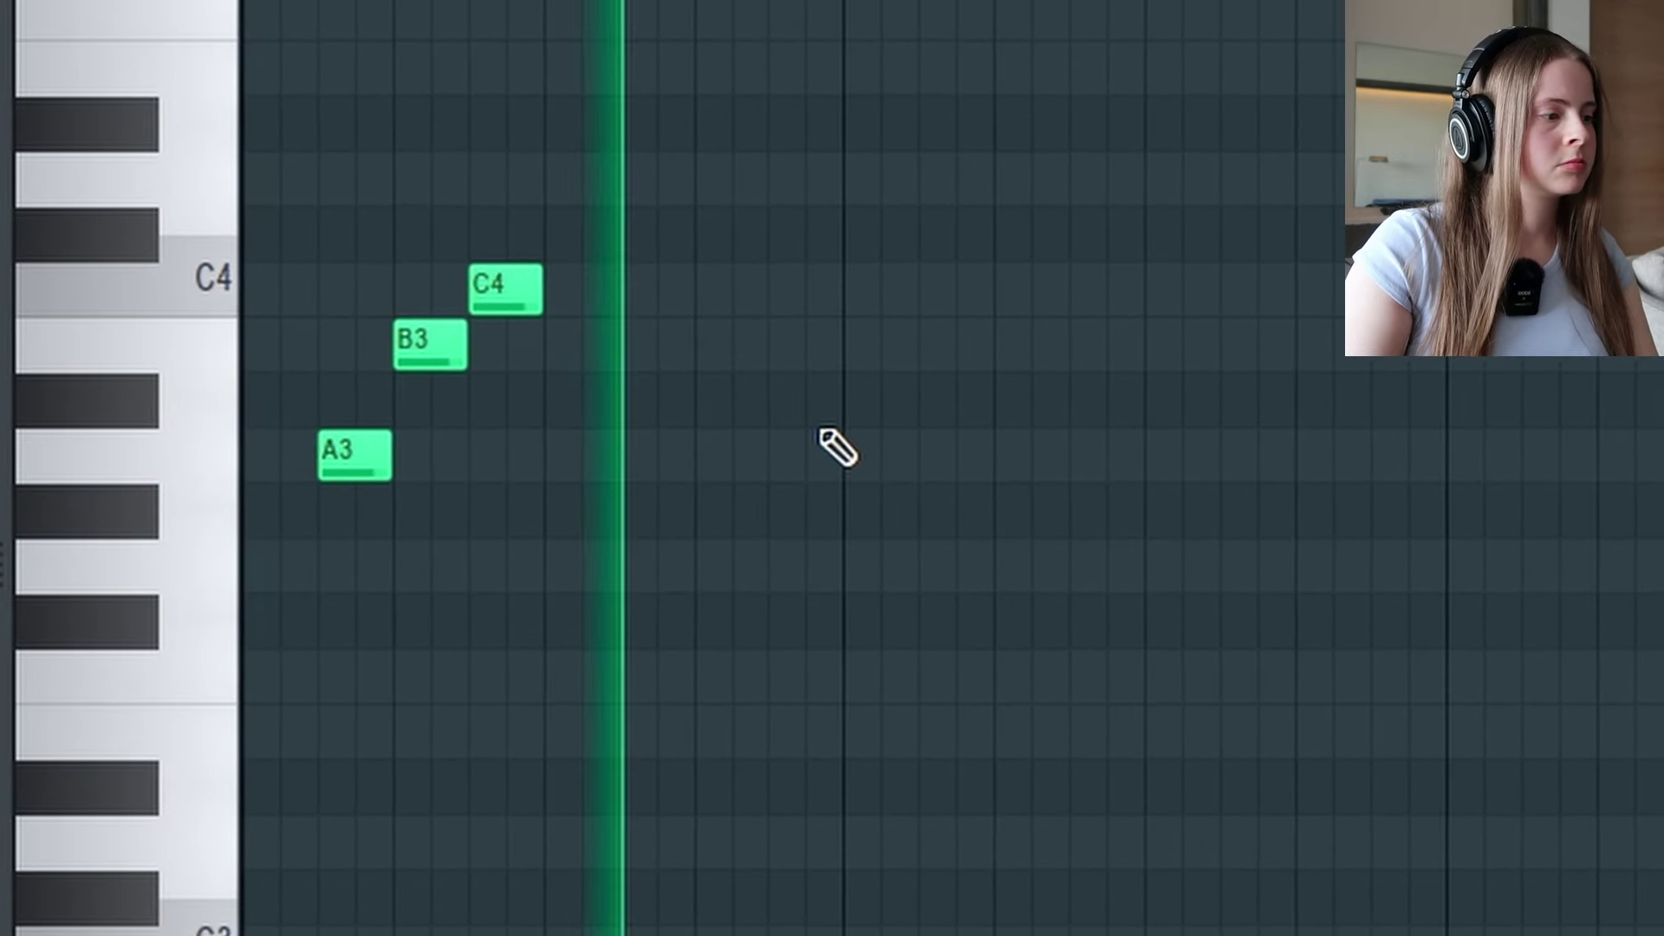
left_click(627, 342)
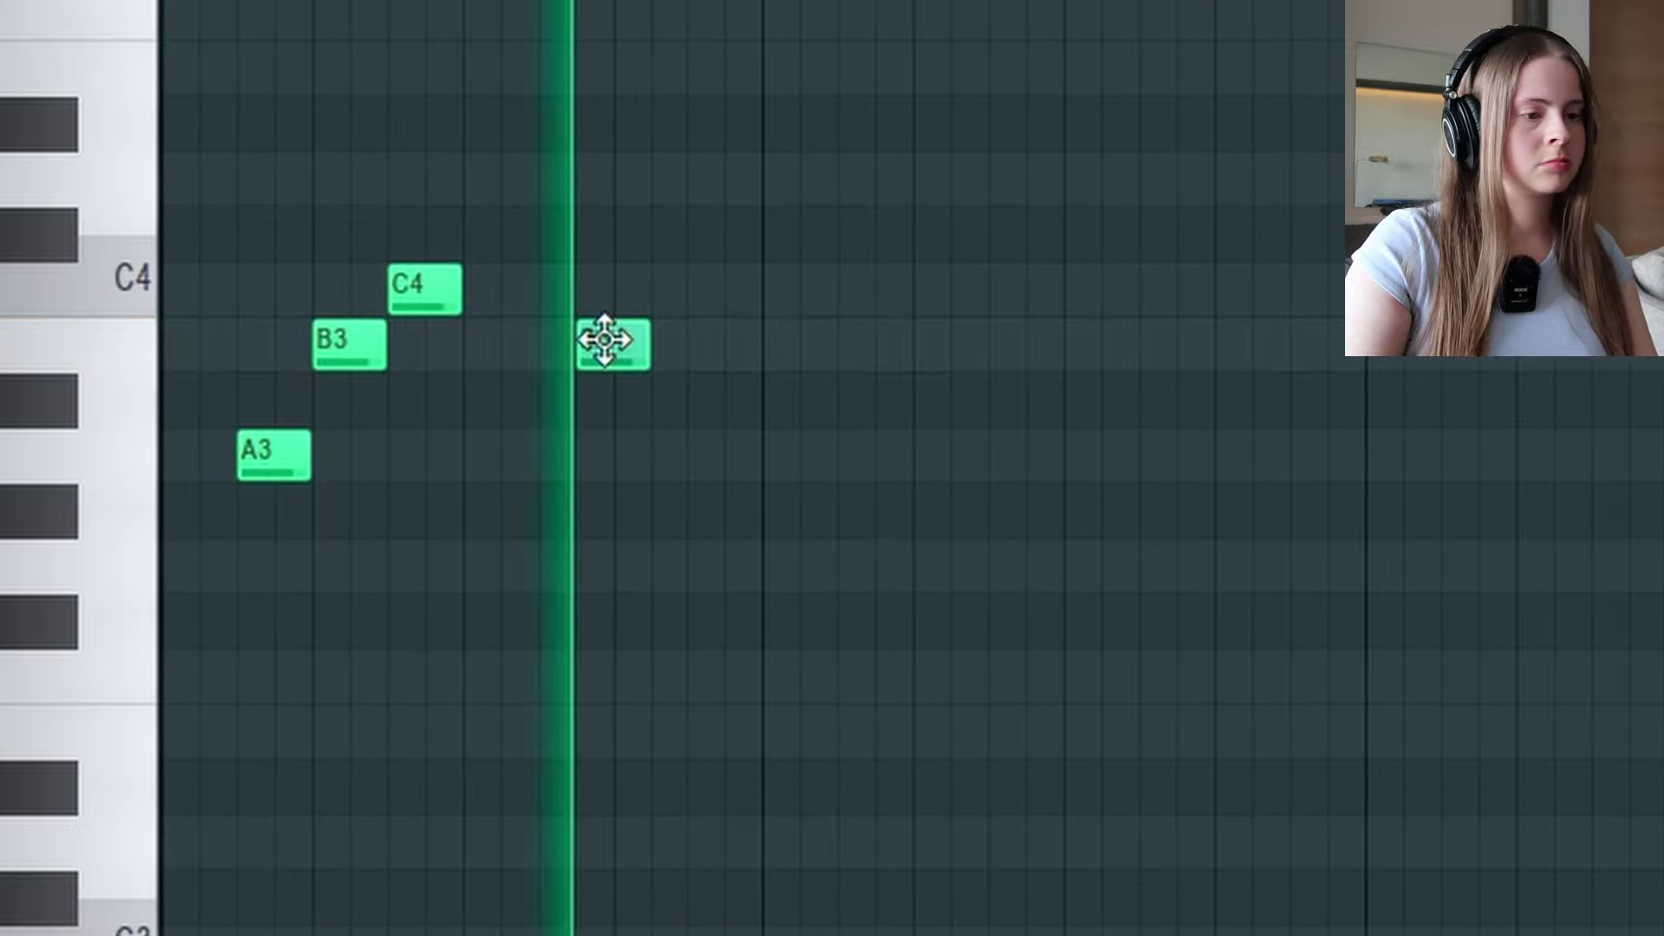
left_click_drag(608, 341, 648, 347)
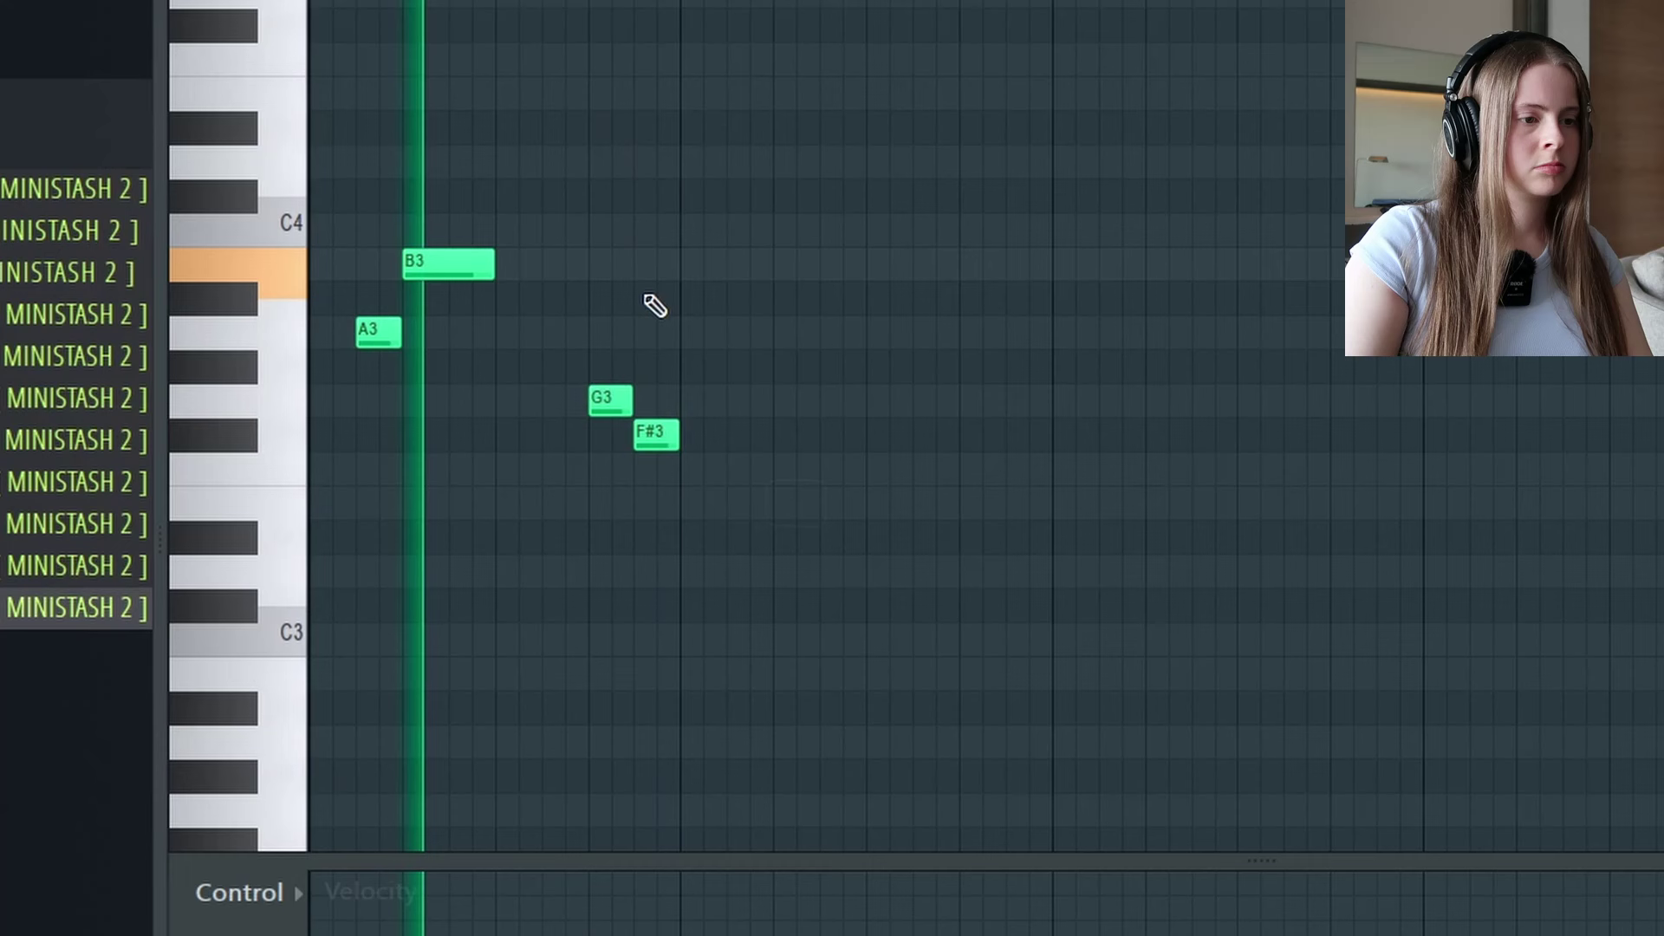
- Repeat the opening melody bar in bar 2 and replace its G3 and F#3 ending with C4 and B3
key("ctrl+a")
key("ctrl+b")
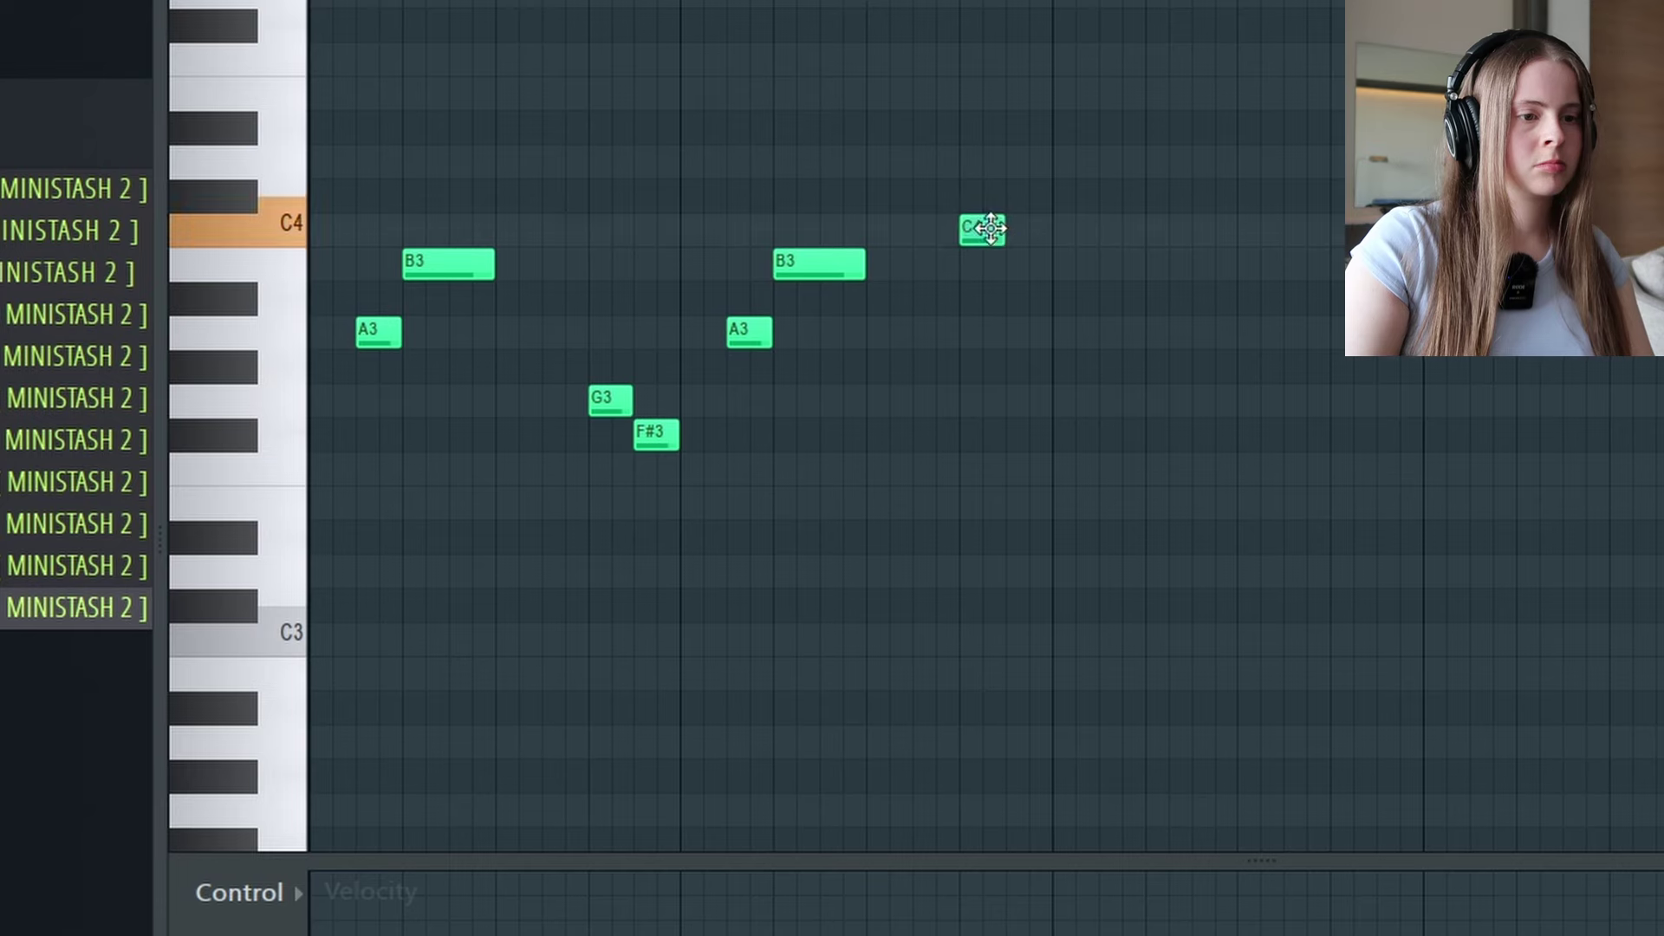
scroll(1058, 282, "up", 3)
scroll(965, 193, "down", 2, "ctrl")
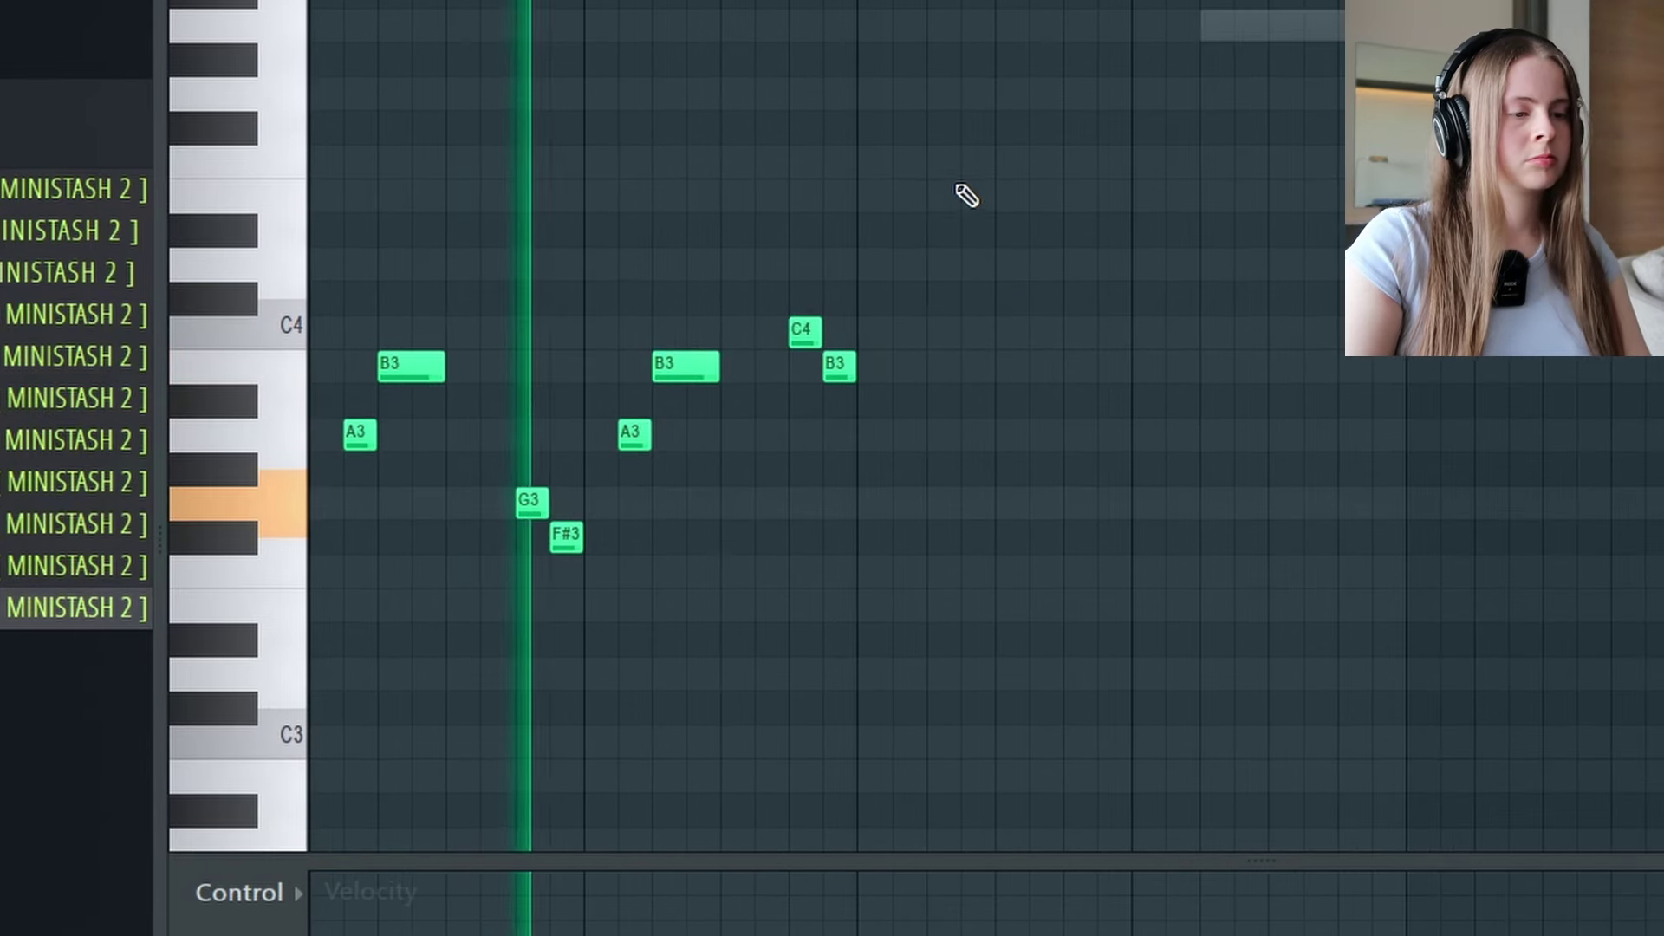
- Duplicate the two-bar melody into bars 3 and 4 and select the long B3 note in bar 4
left_click_drag(925, 282, 699, 446)
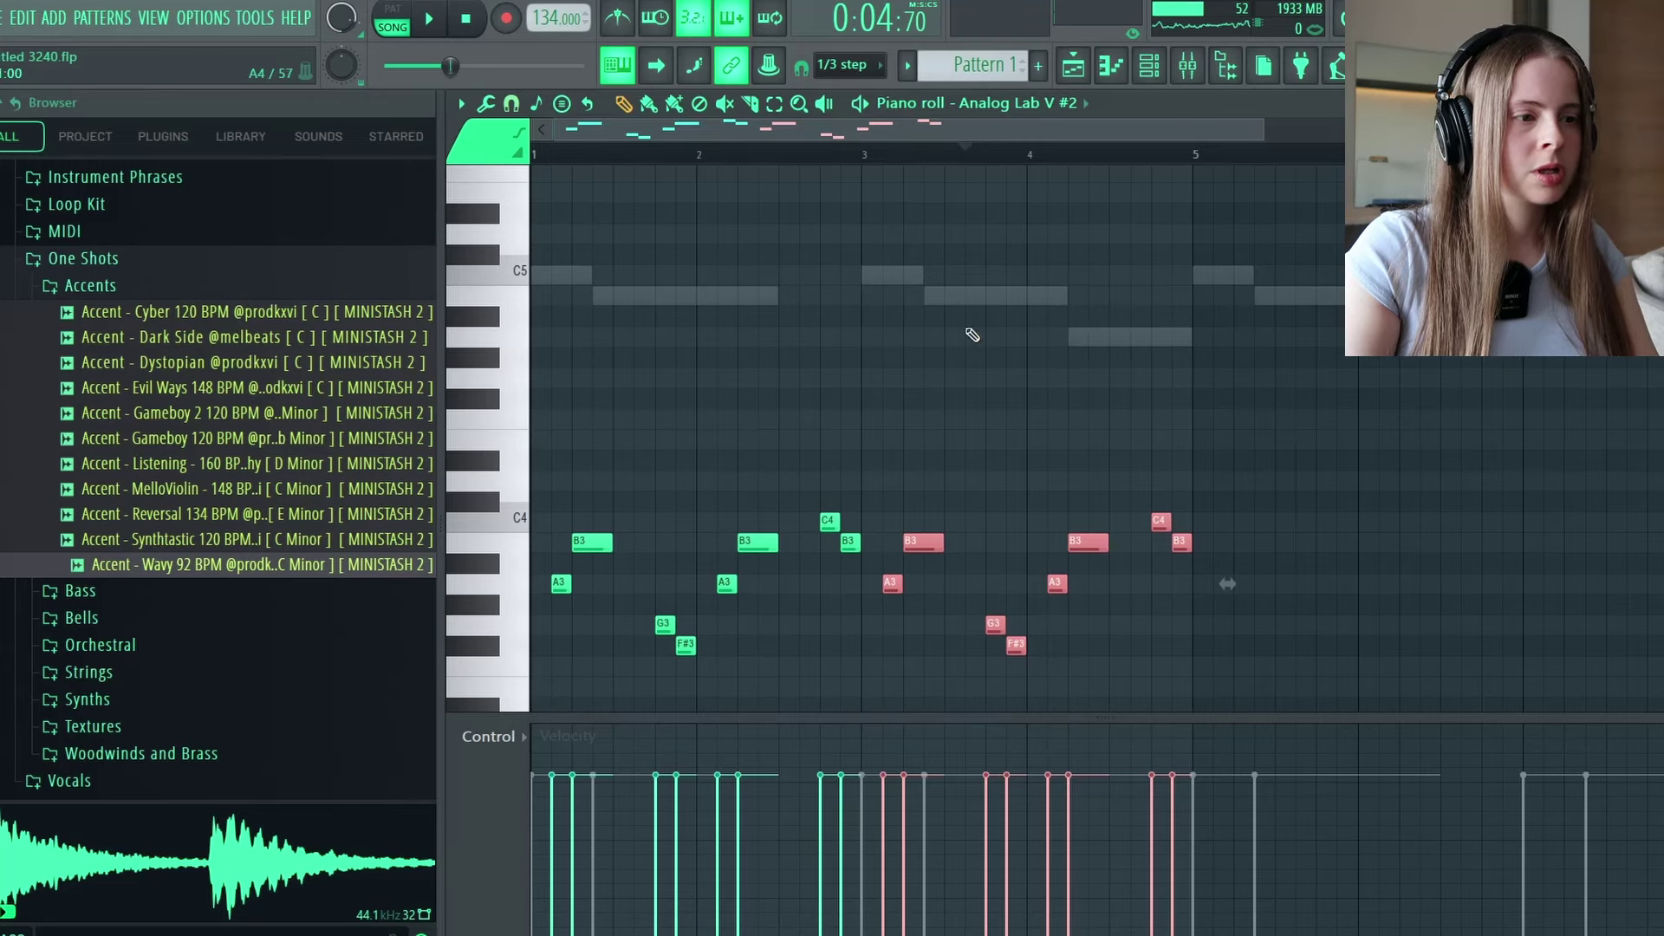
left_click(1087, 546)
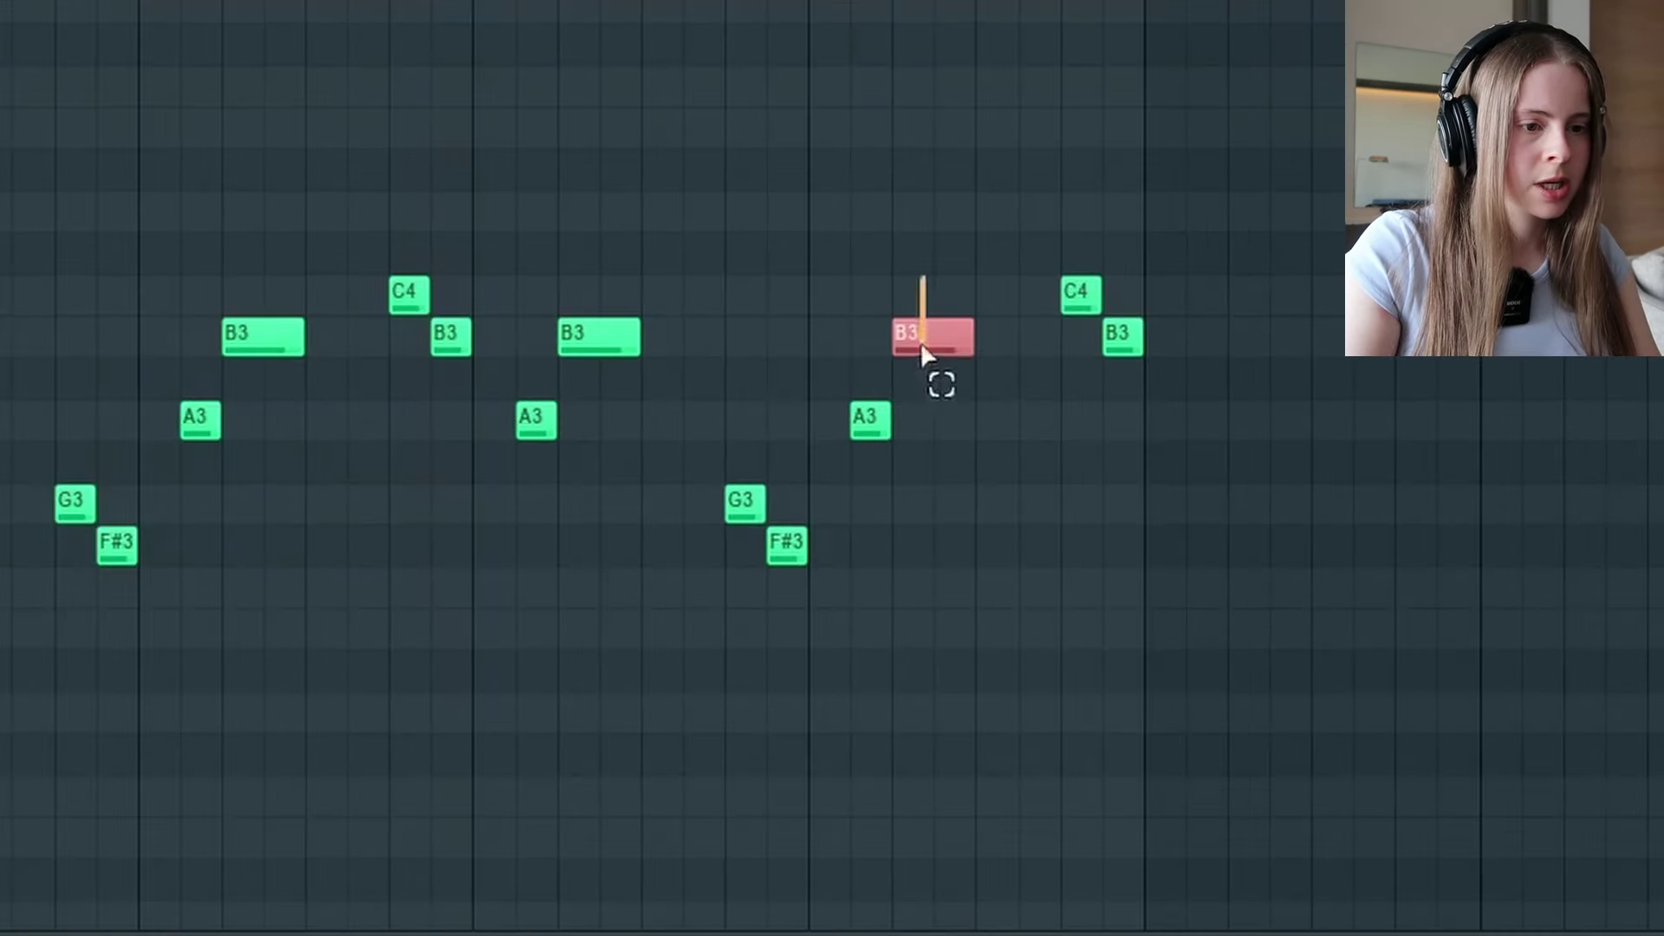
- Load the Arp - The Matrix preset for the second melody and add Gross Beat's 1/2 Bt Gate at about 23% volume mix
scroll(975, 425, "up", 3)
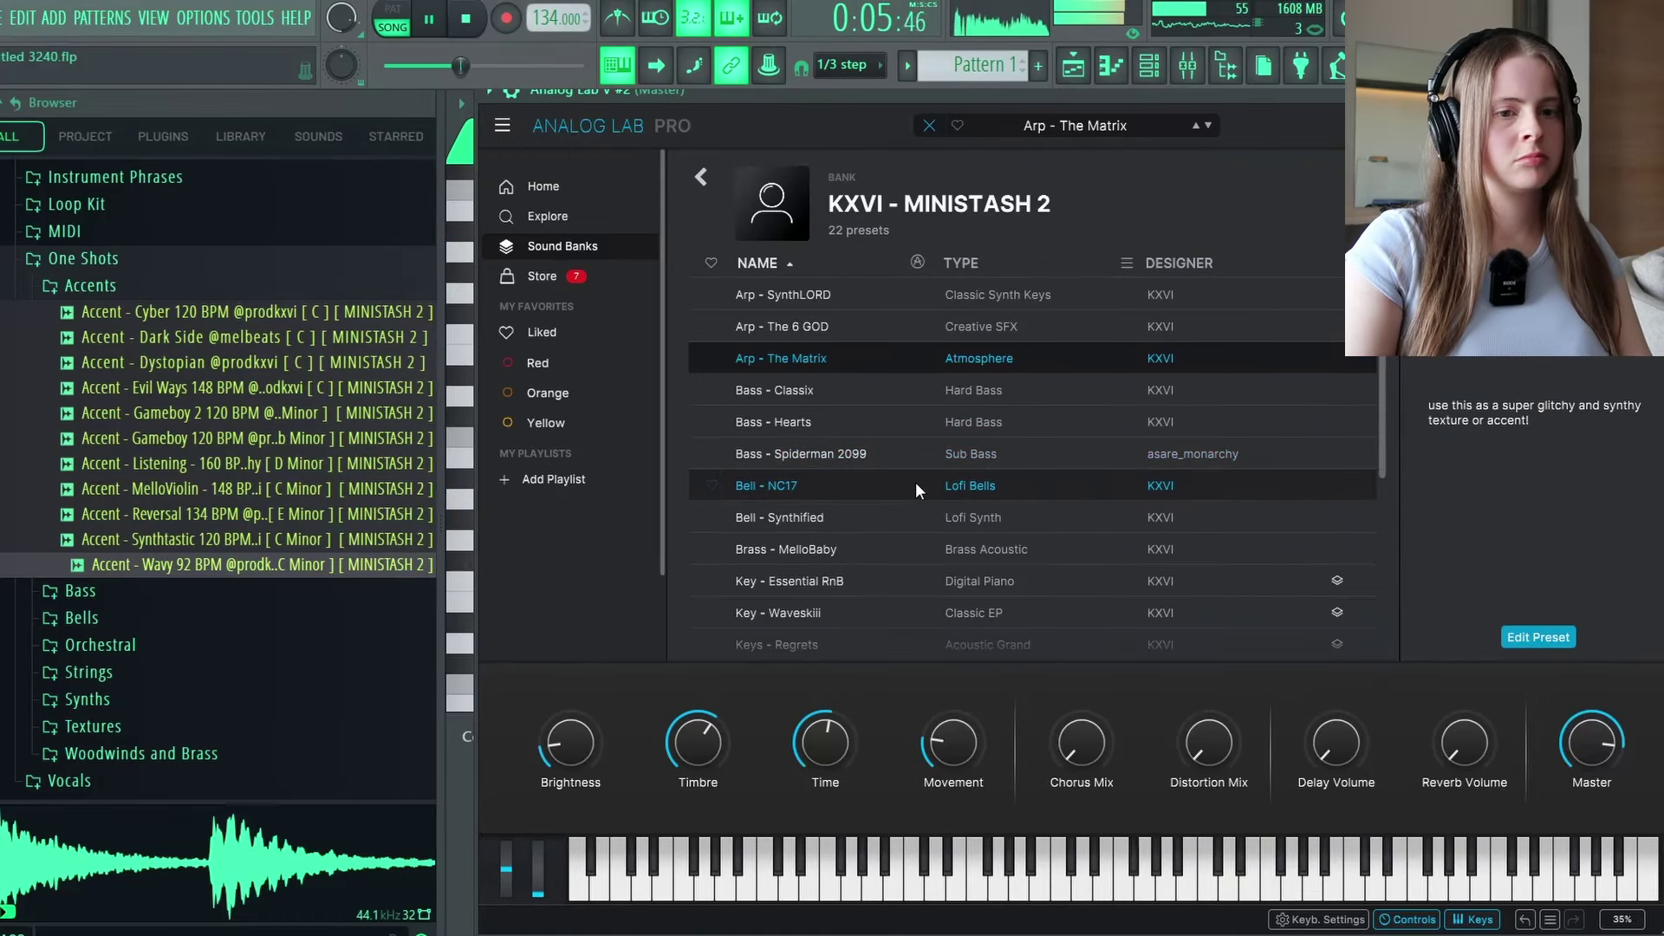
left_click(1153, 73)
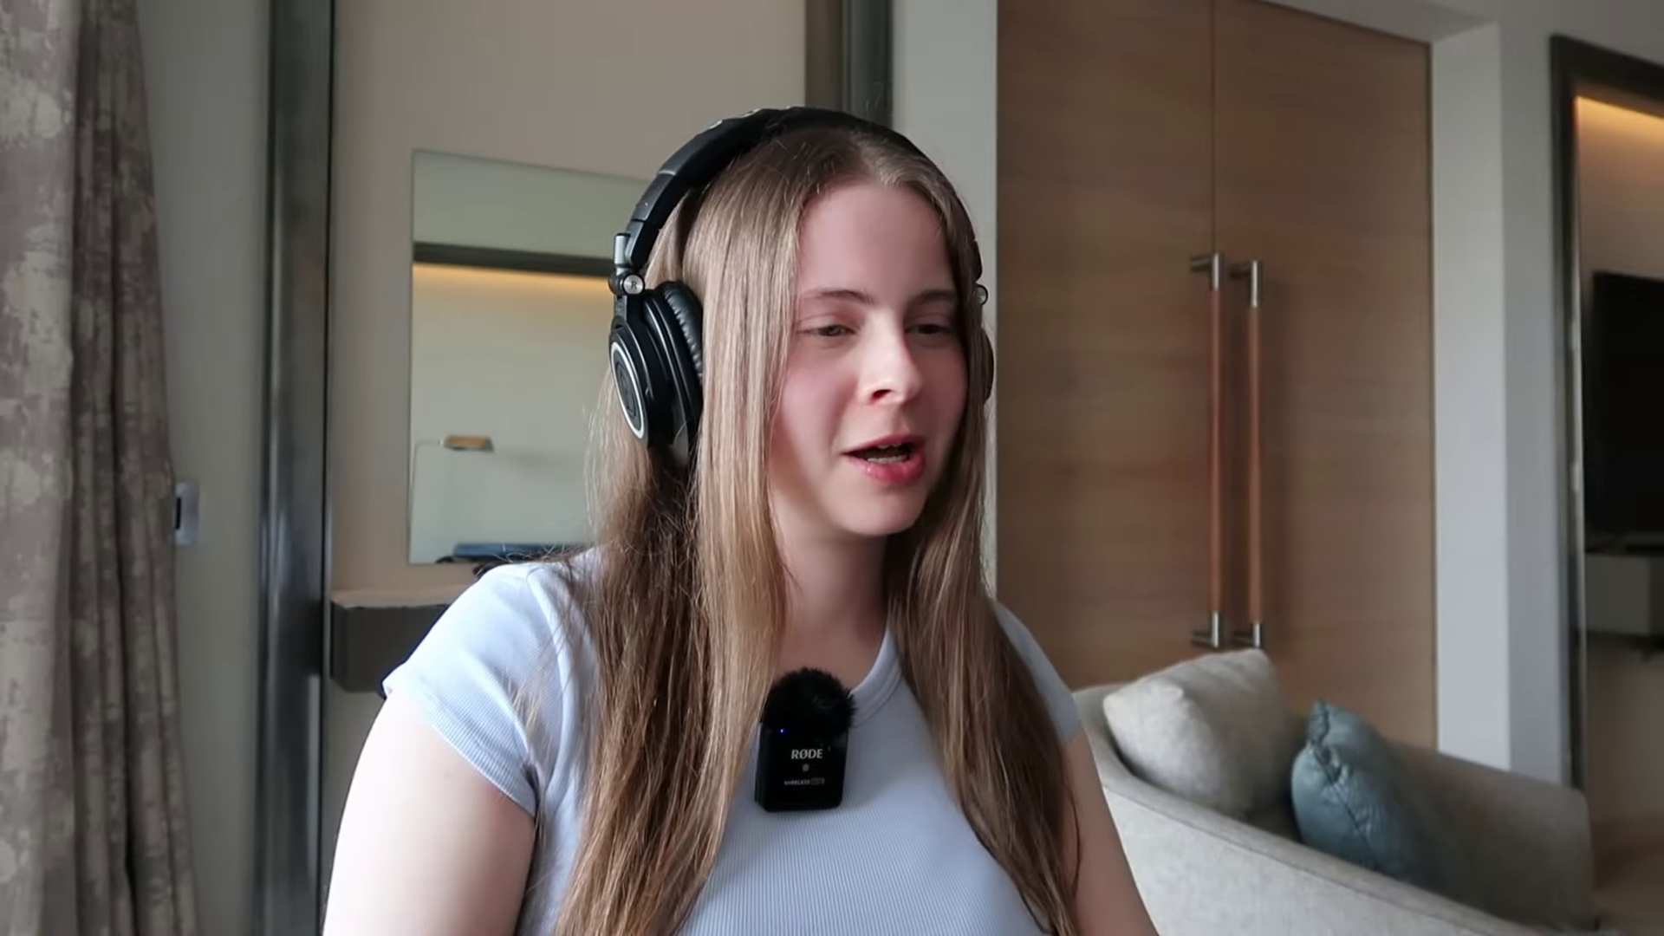
left_click_drag(812, 501, 812, 495)
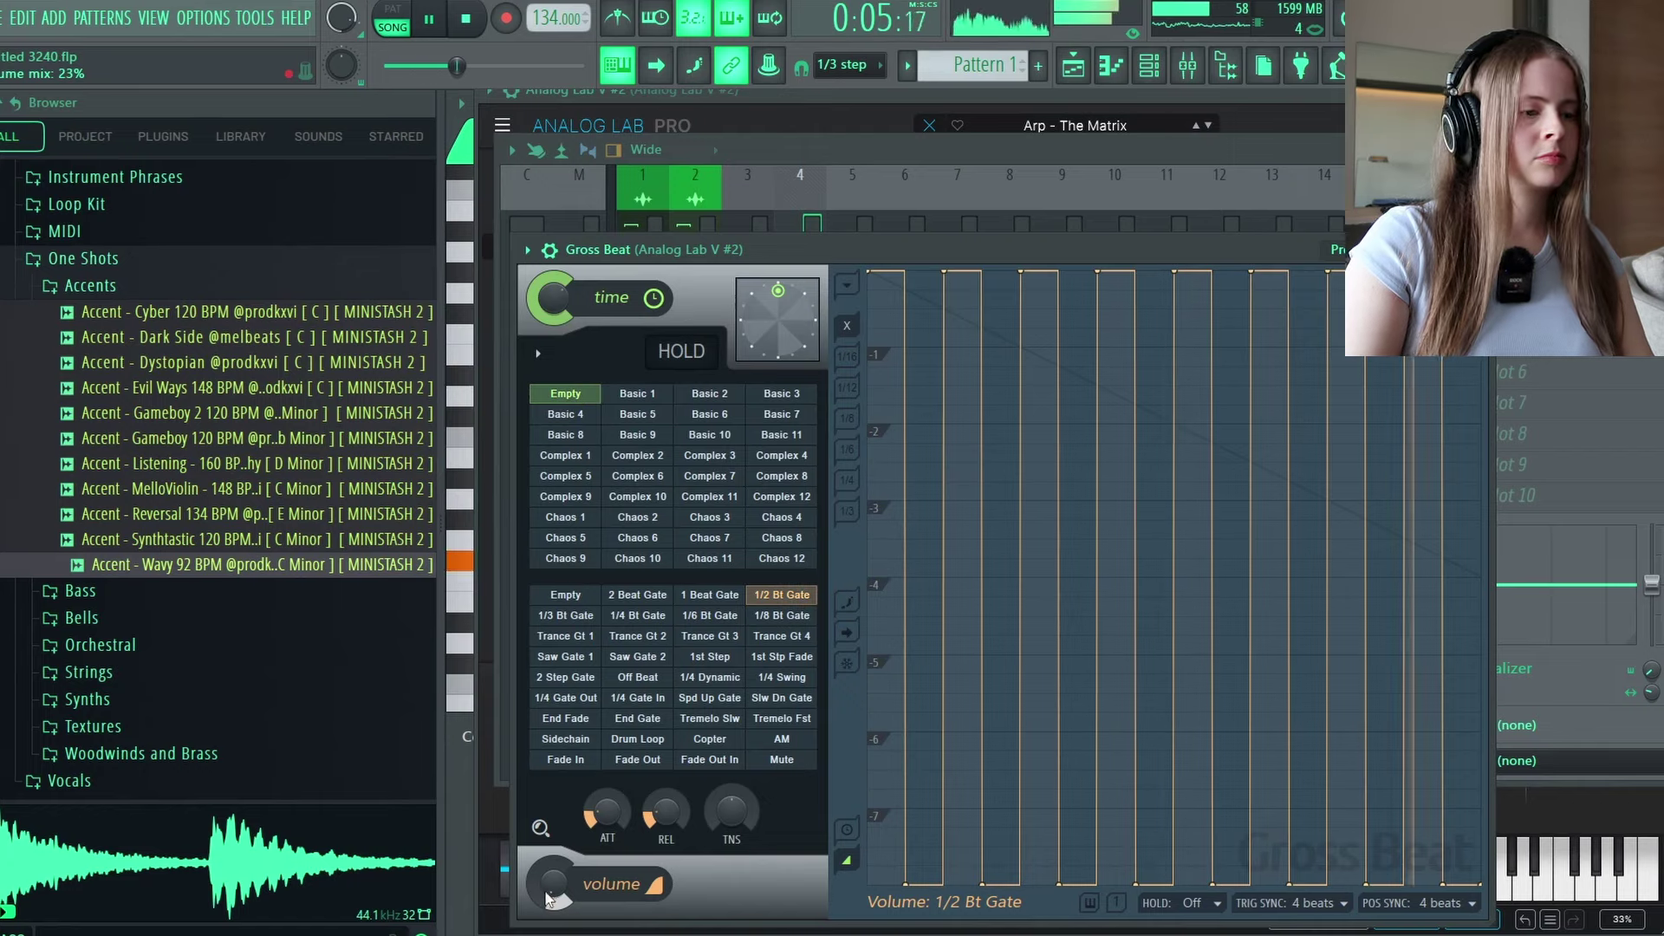
left_click(1516, 760)
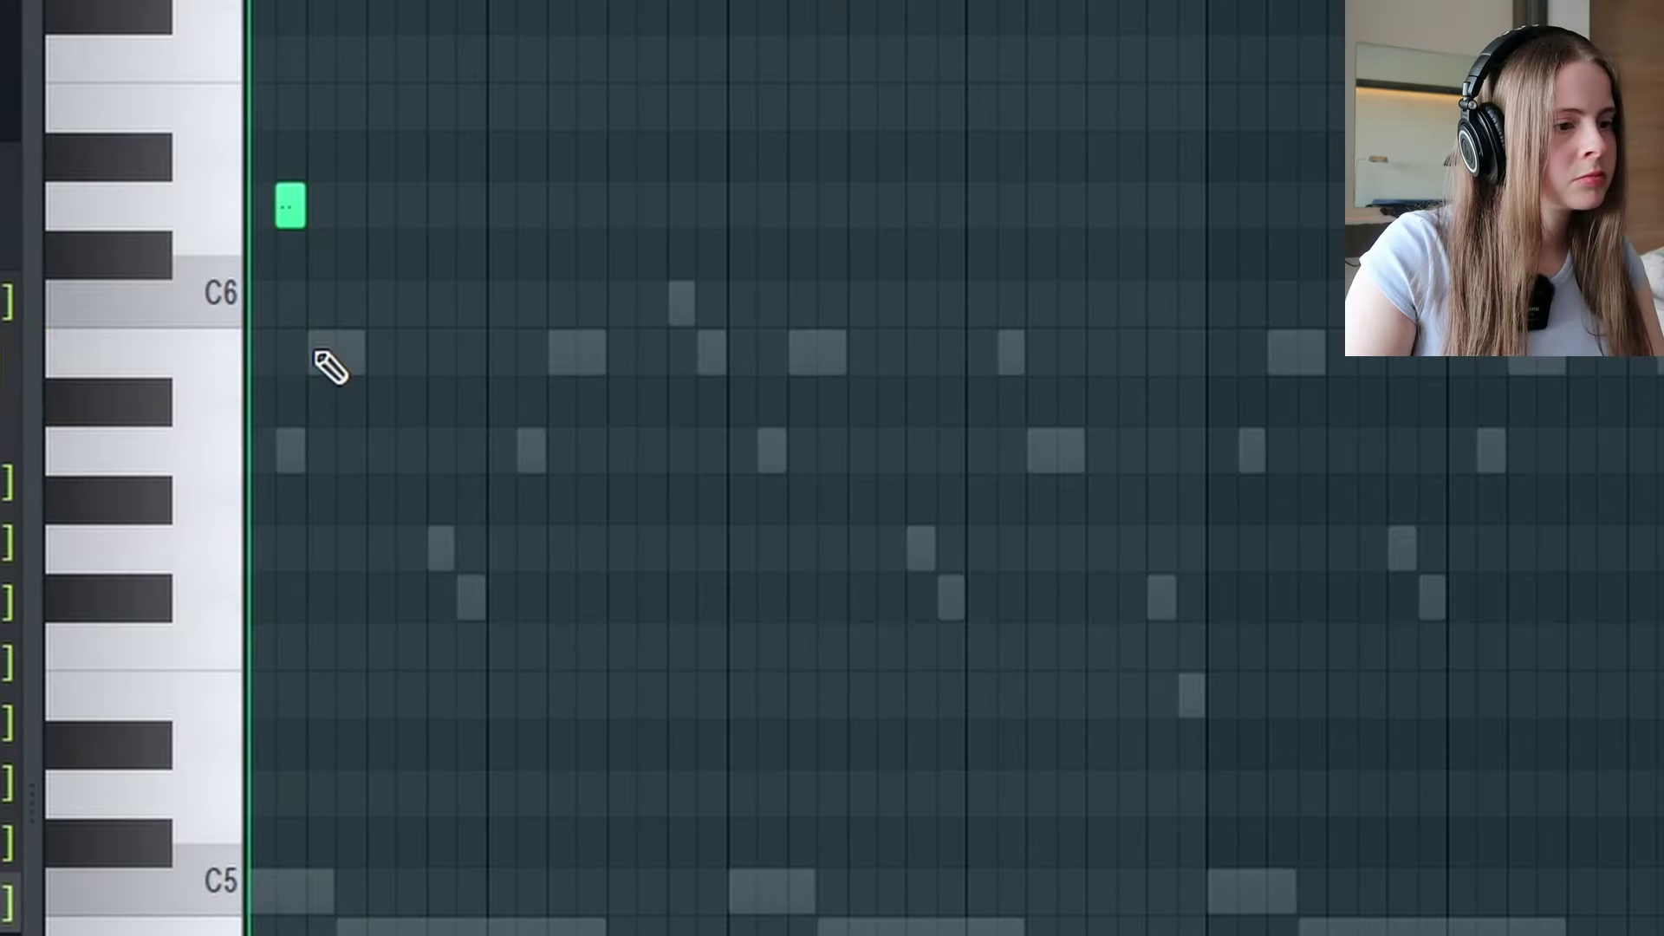
- Draw a high counter-melody for the third Analog Lab V with short notes leading into longer B5 and B6 notes
left_click(319, 351)
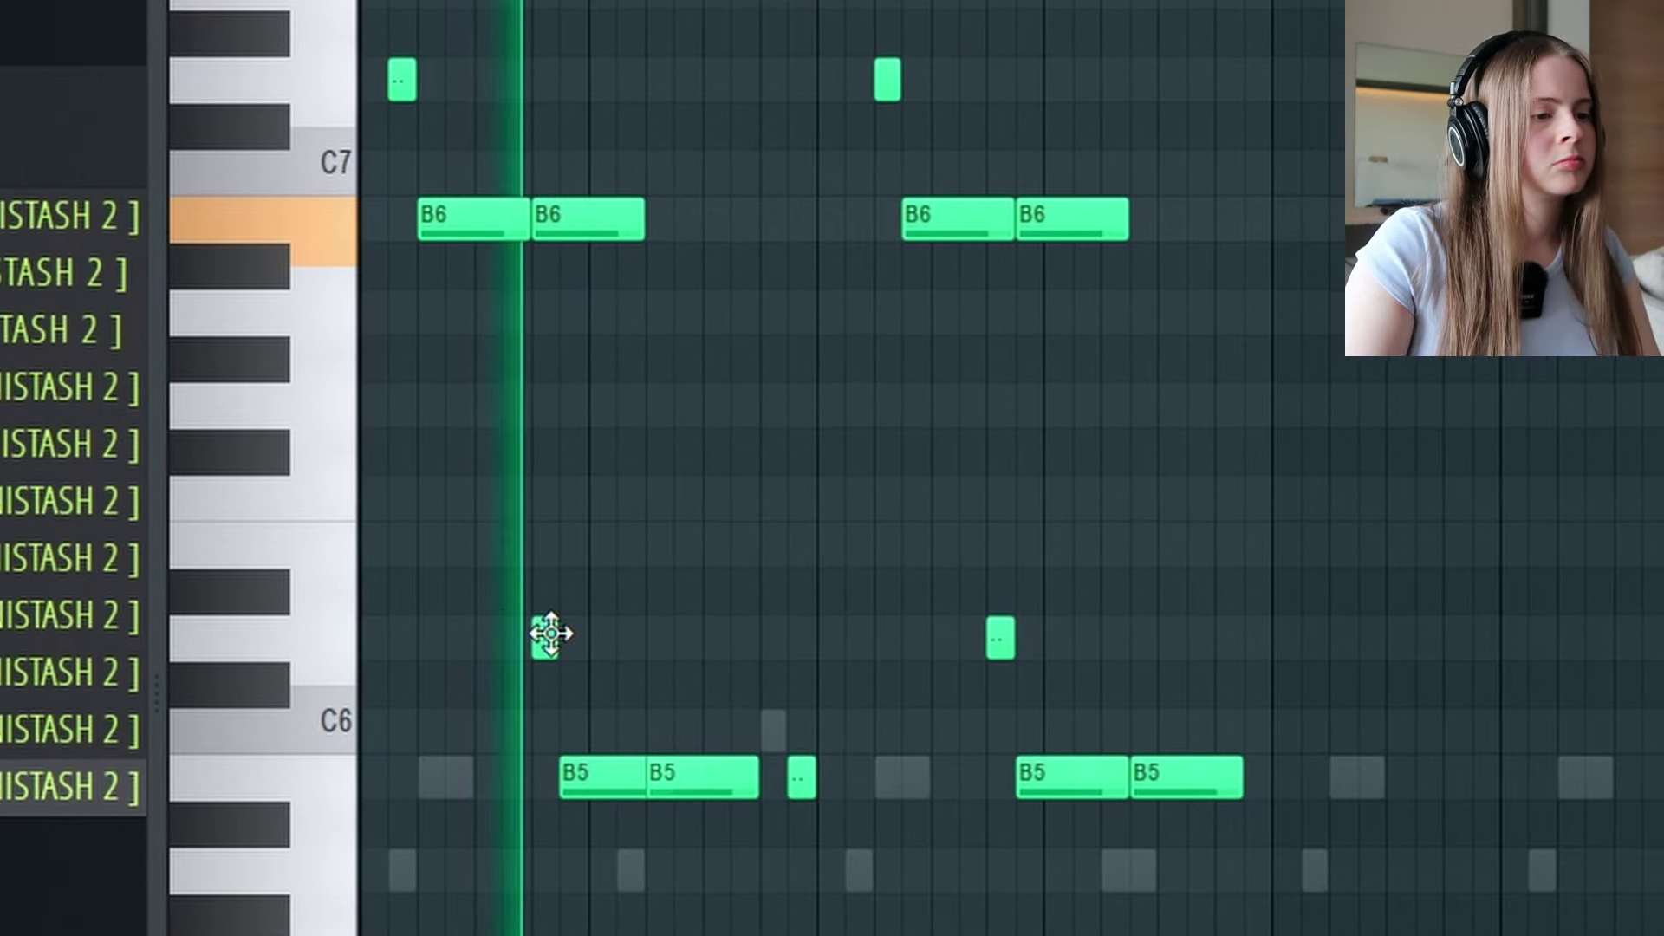
left_click(589, 780, "ctrl")
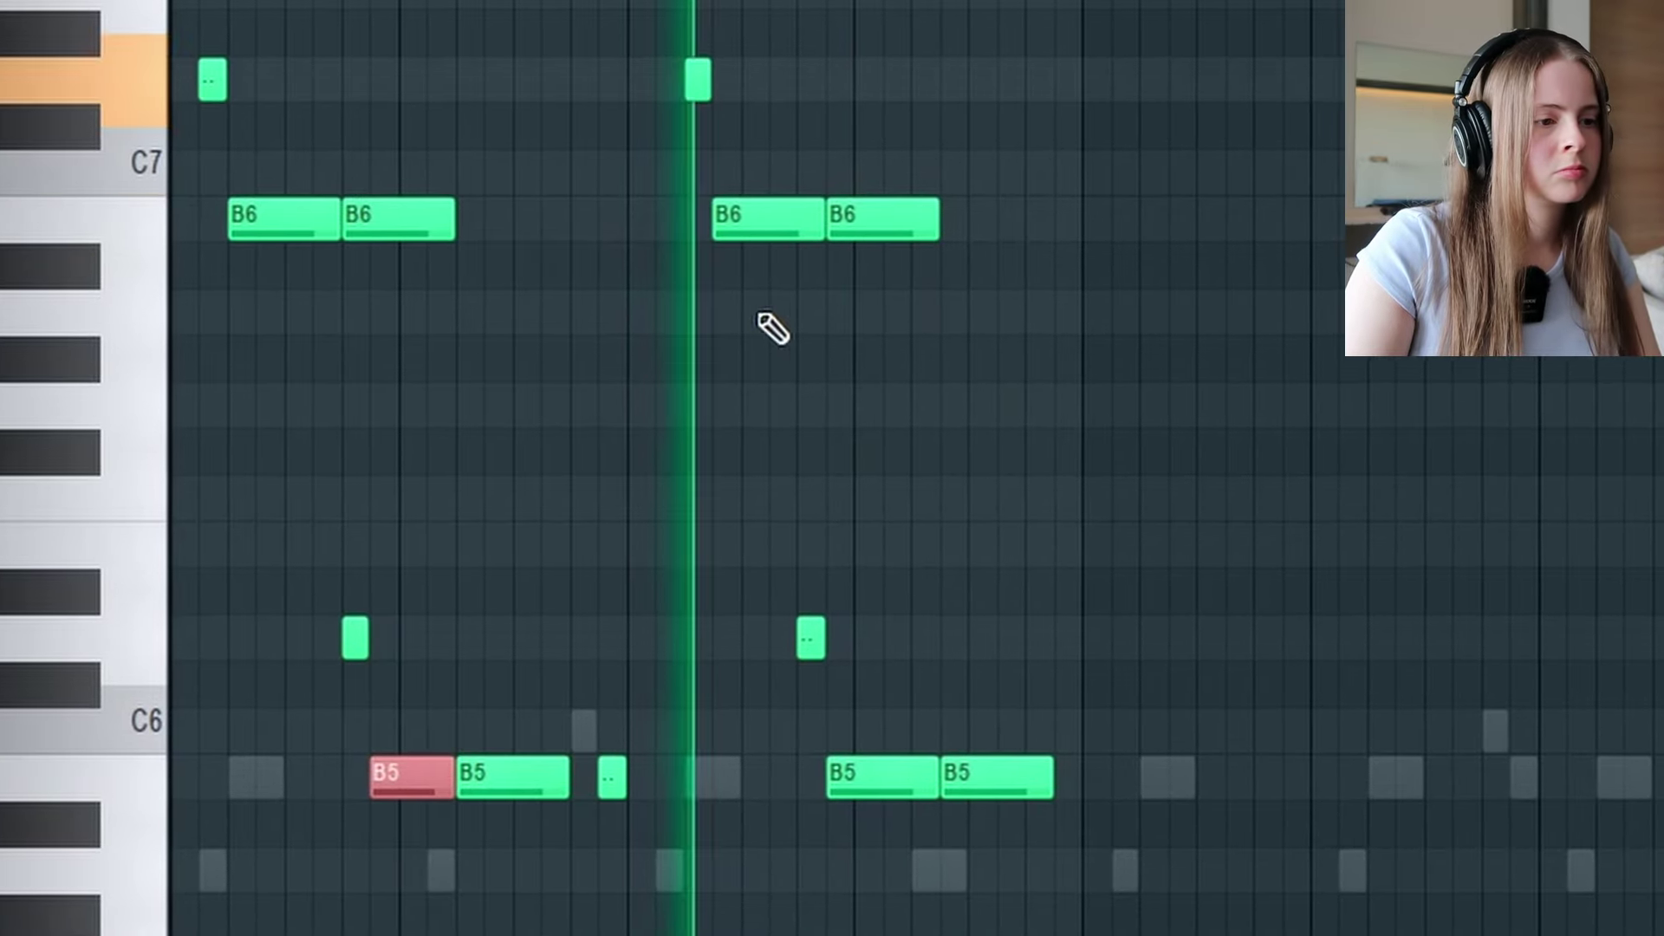
left_click(74, 442)
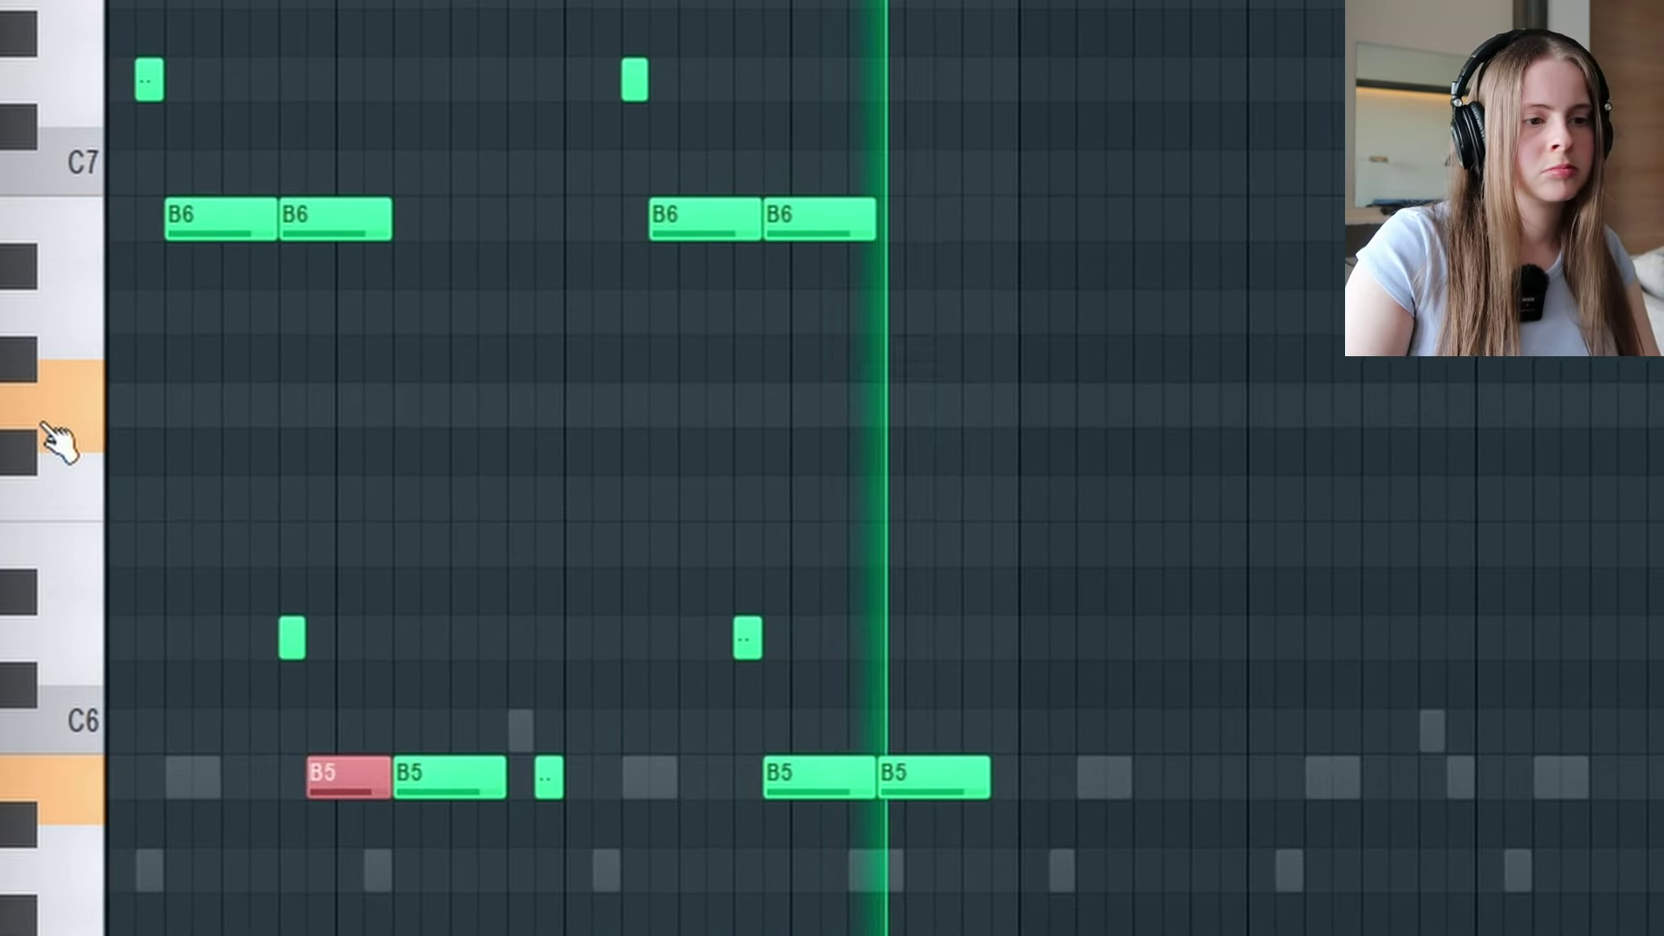
left_click(839, 400)
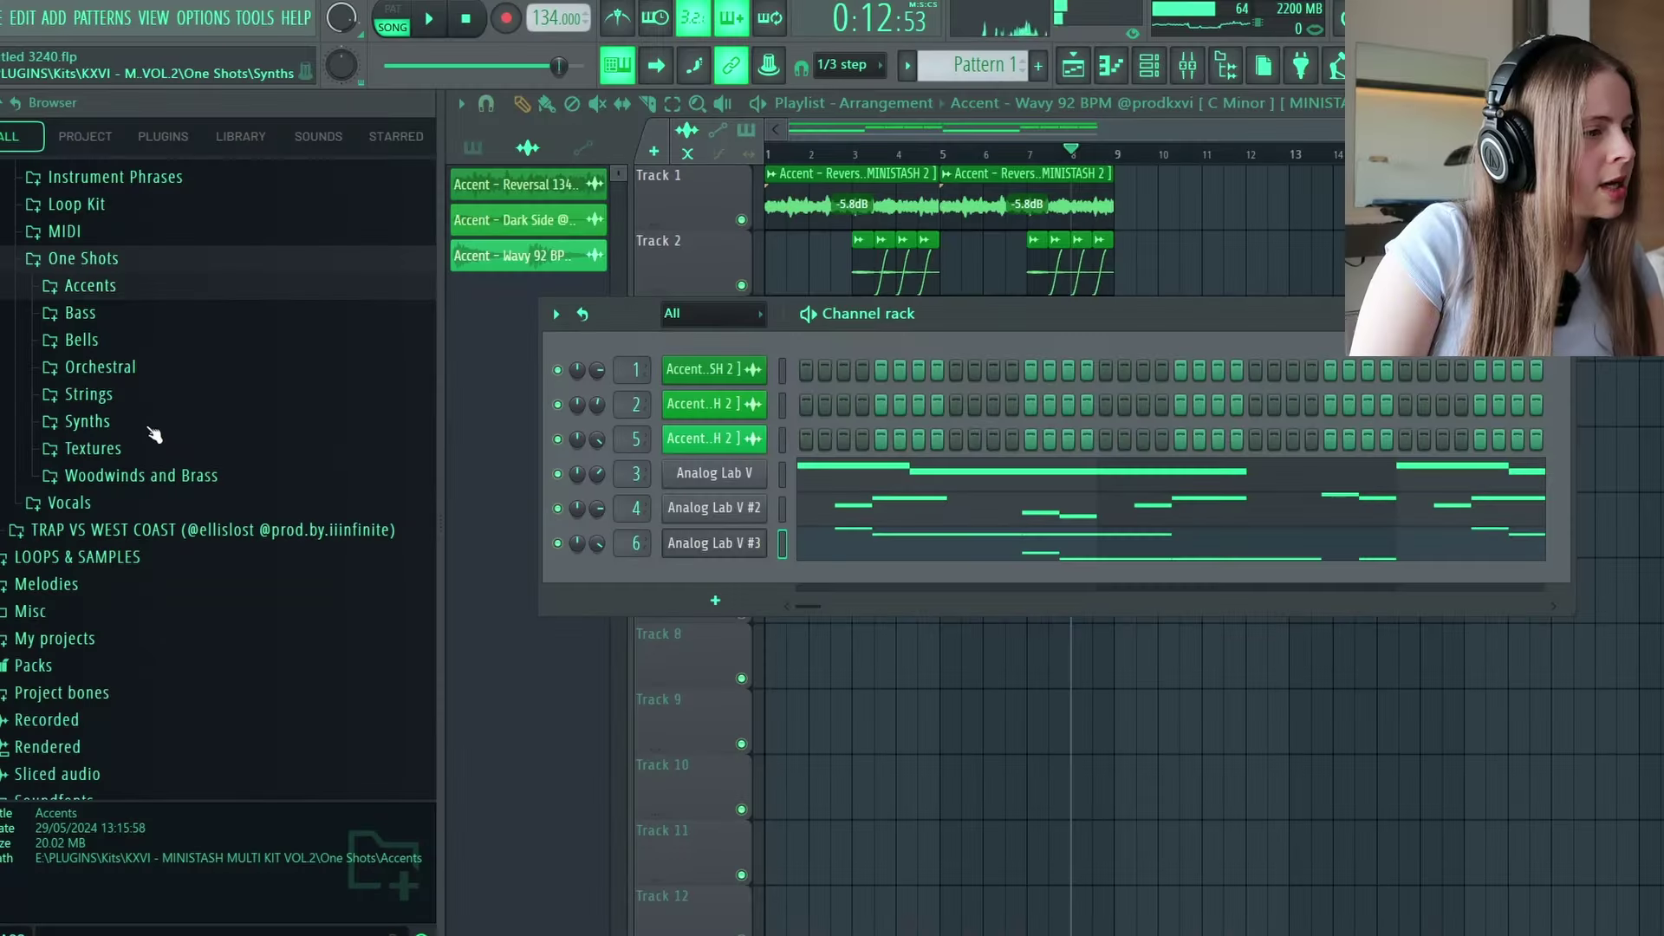
- Audition the MINISTASH synth one-shots and load Synth - Up2 as a new sampler channel
left_click(162, 426)
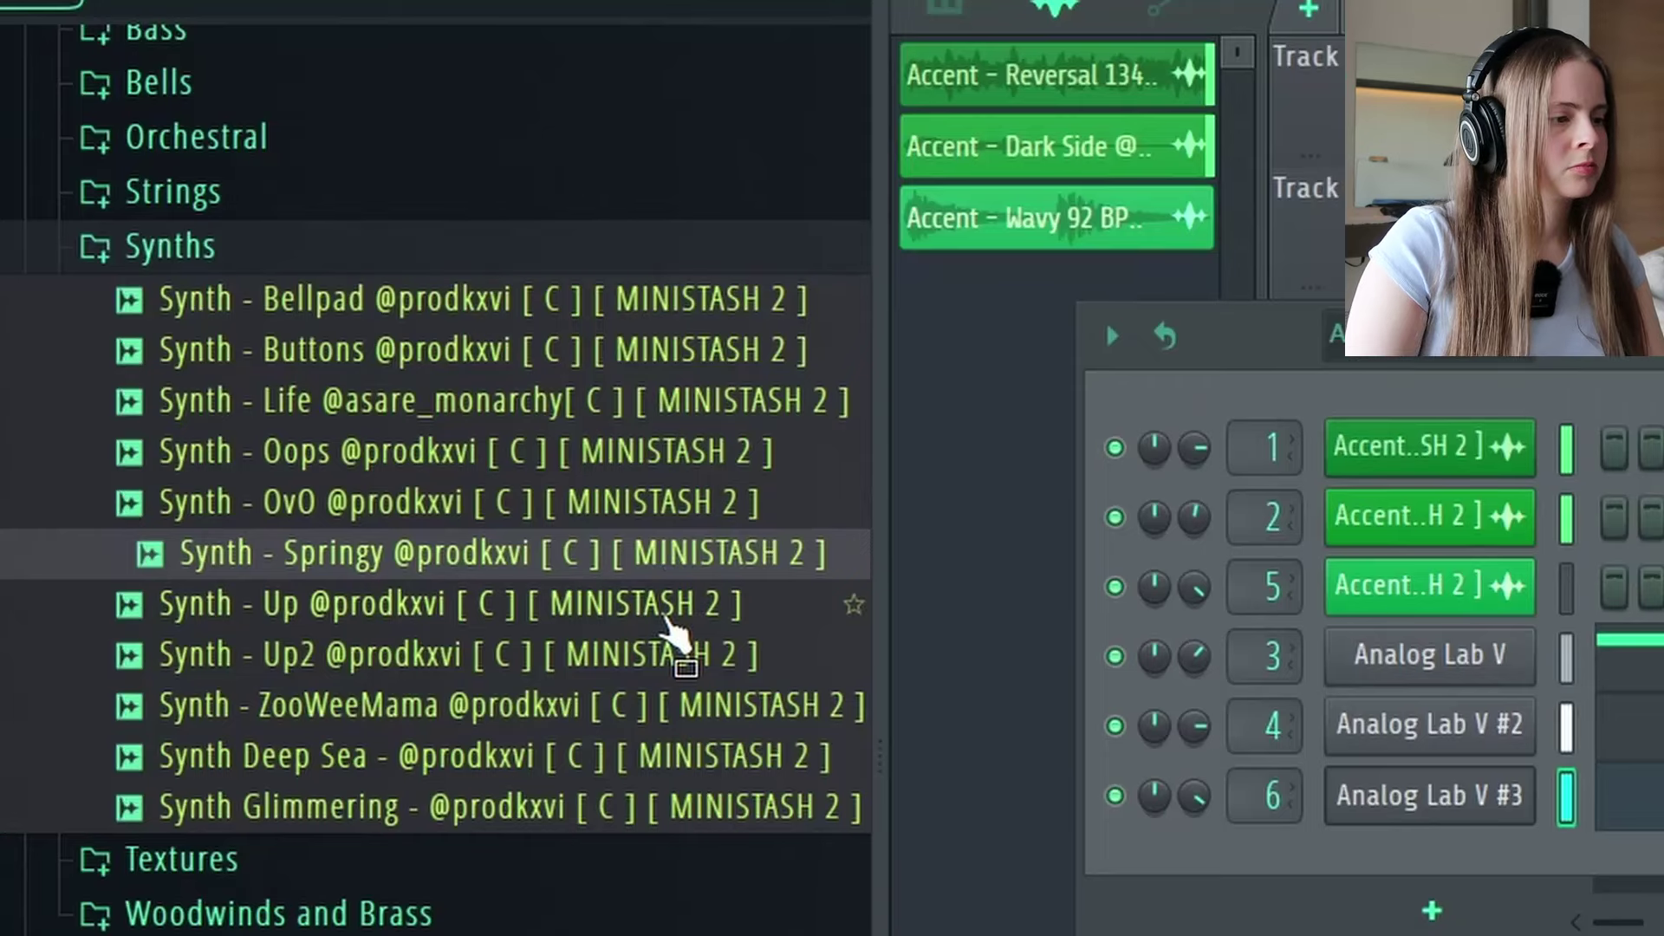
left_click(669, 619)
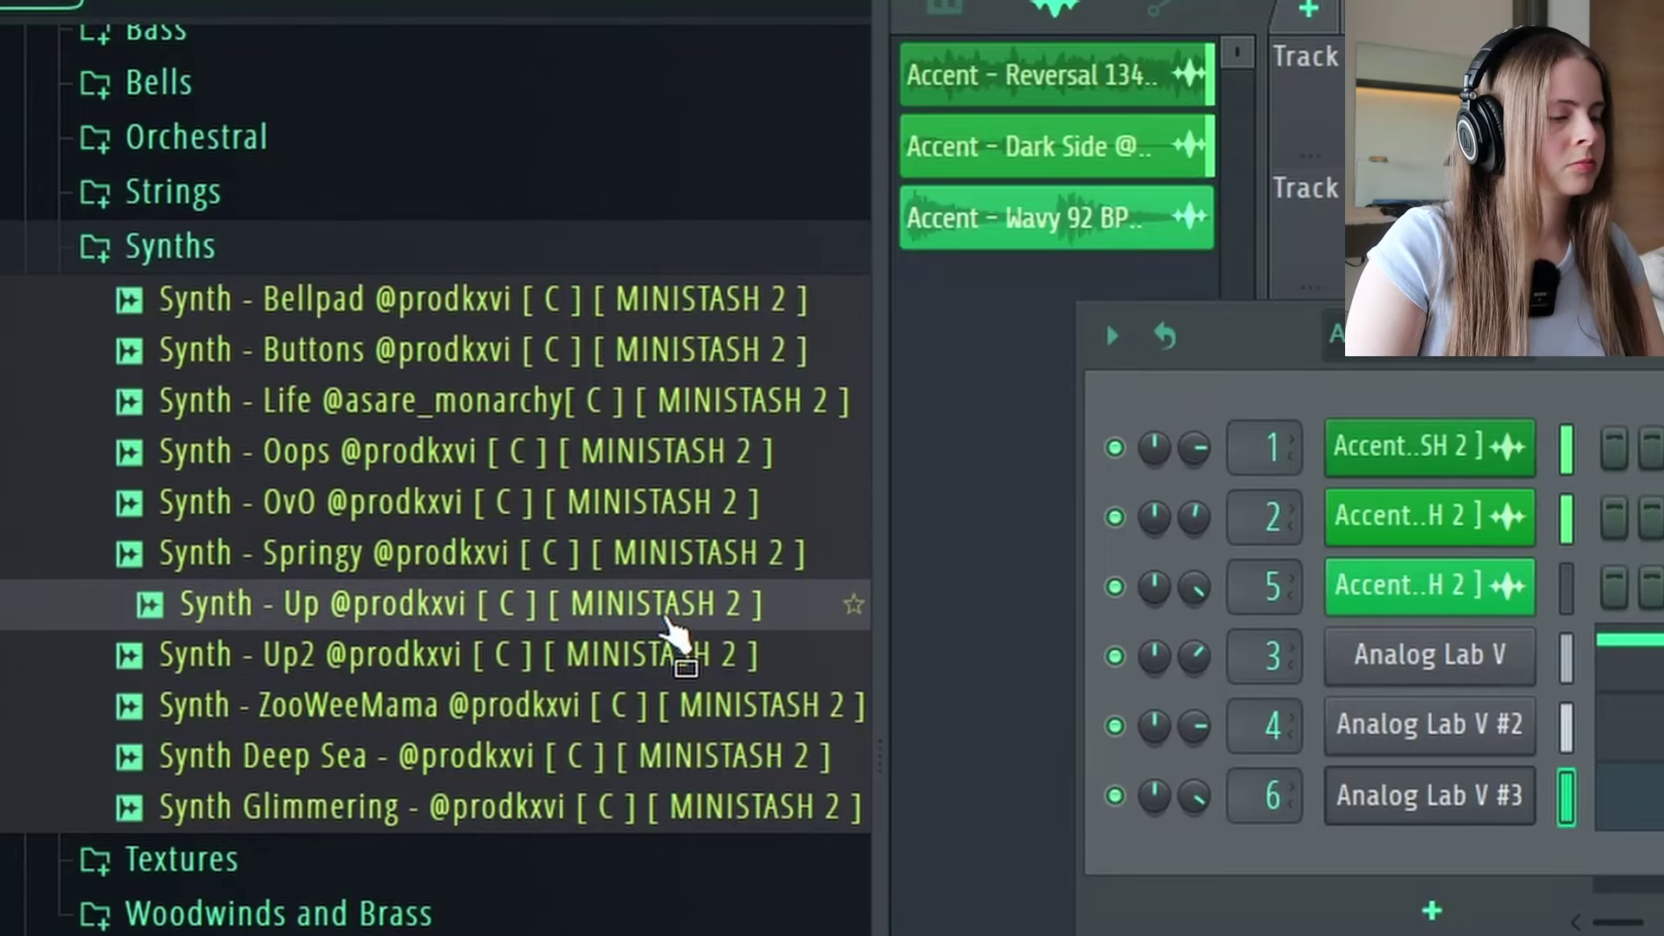
left_click(620, 657)
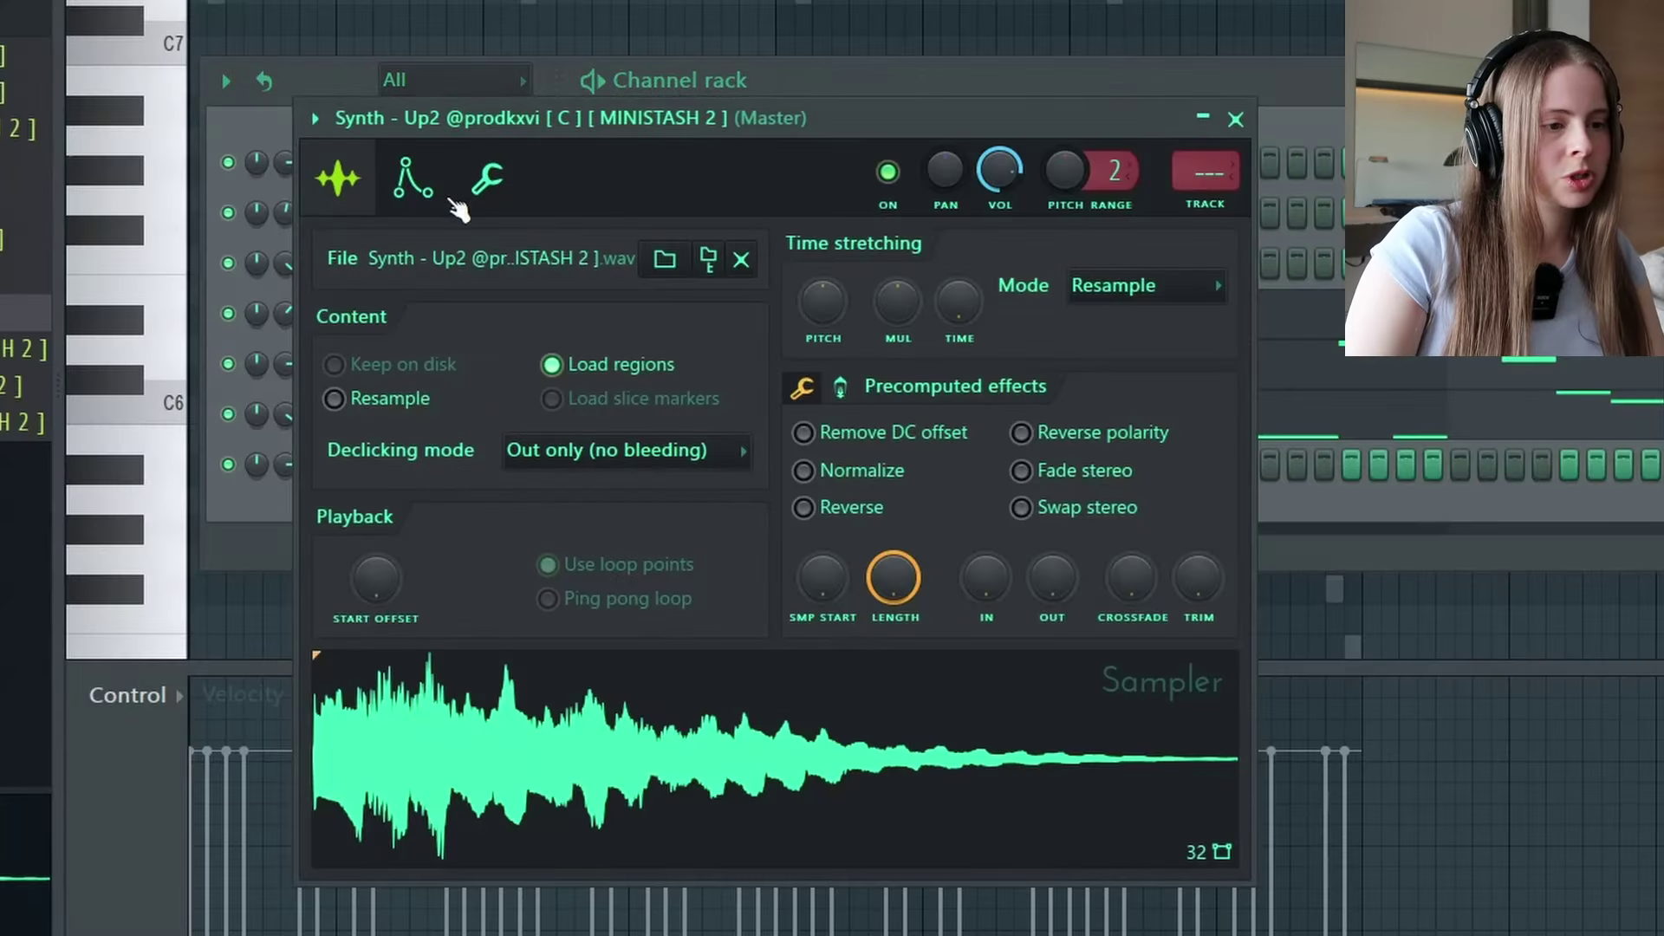
- Enable the Up2 synth's volume envelope with decay and sustain at minimum, and enter E5 and D5 notes for it
left_click(449, 199)
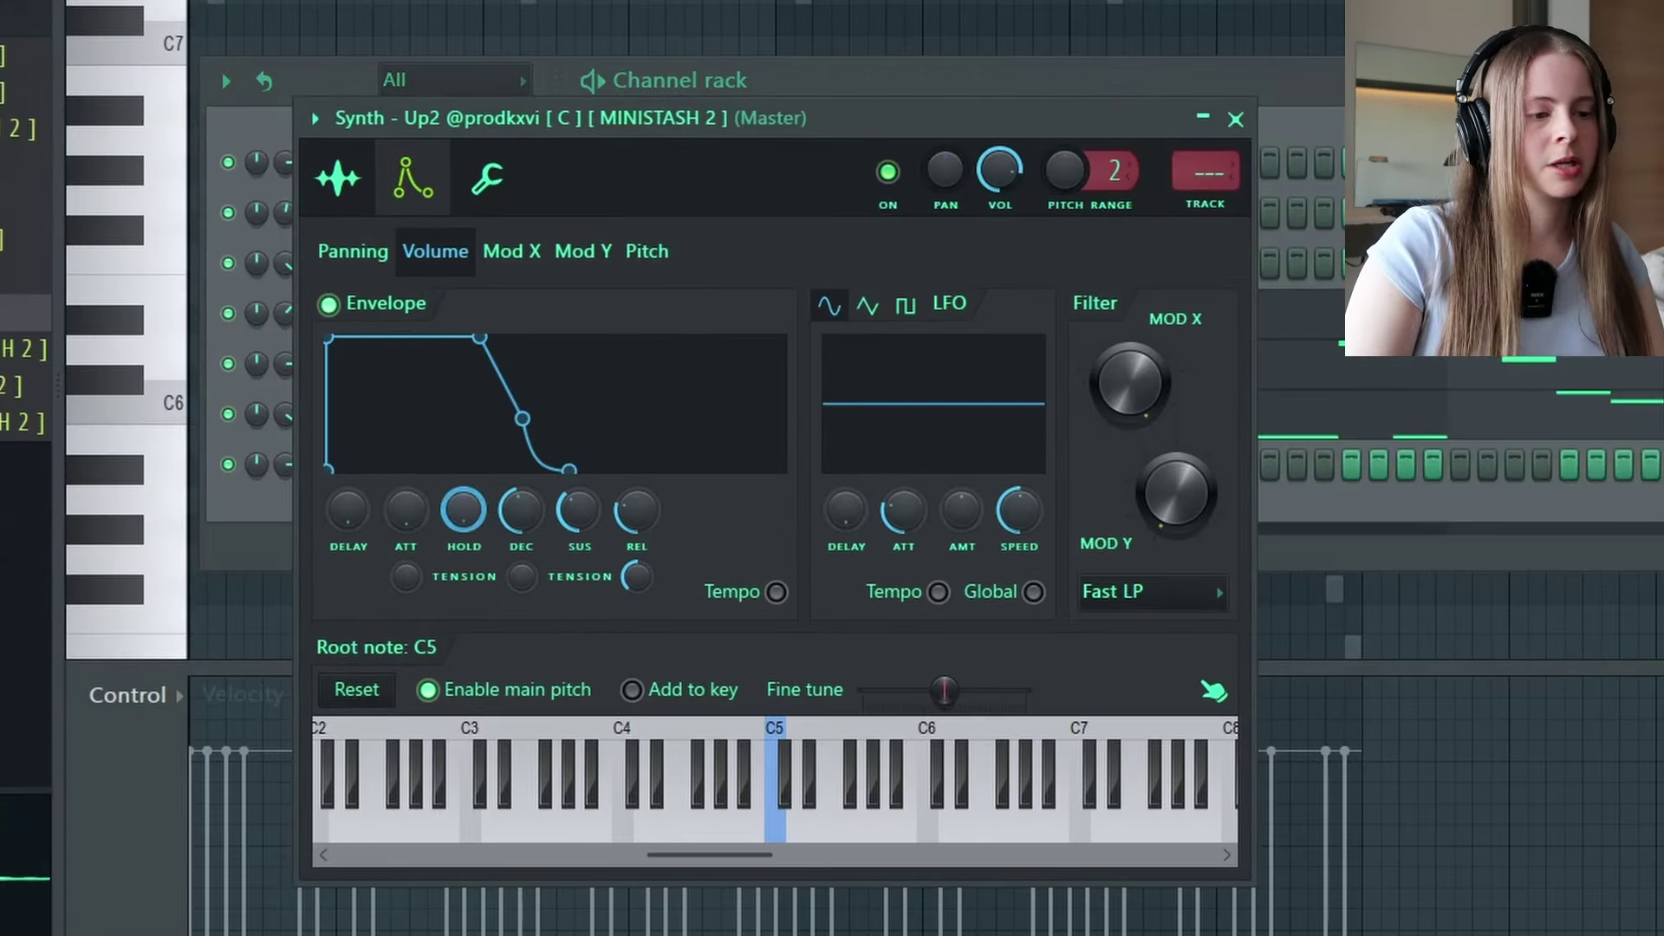
left_click_drag(521, 496, 578, 554)
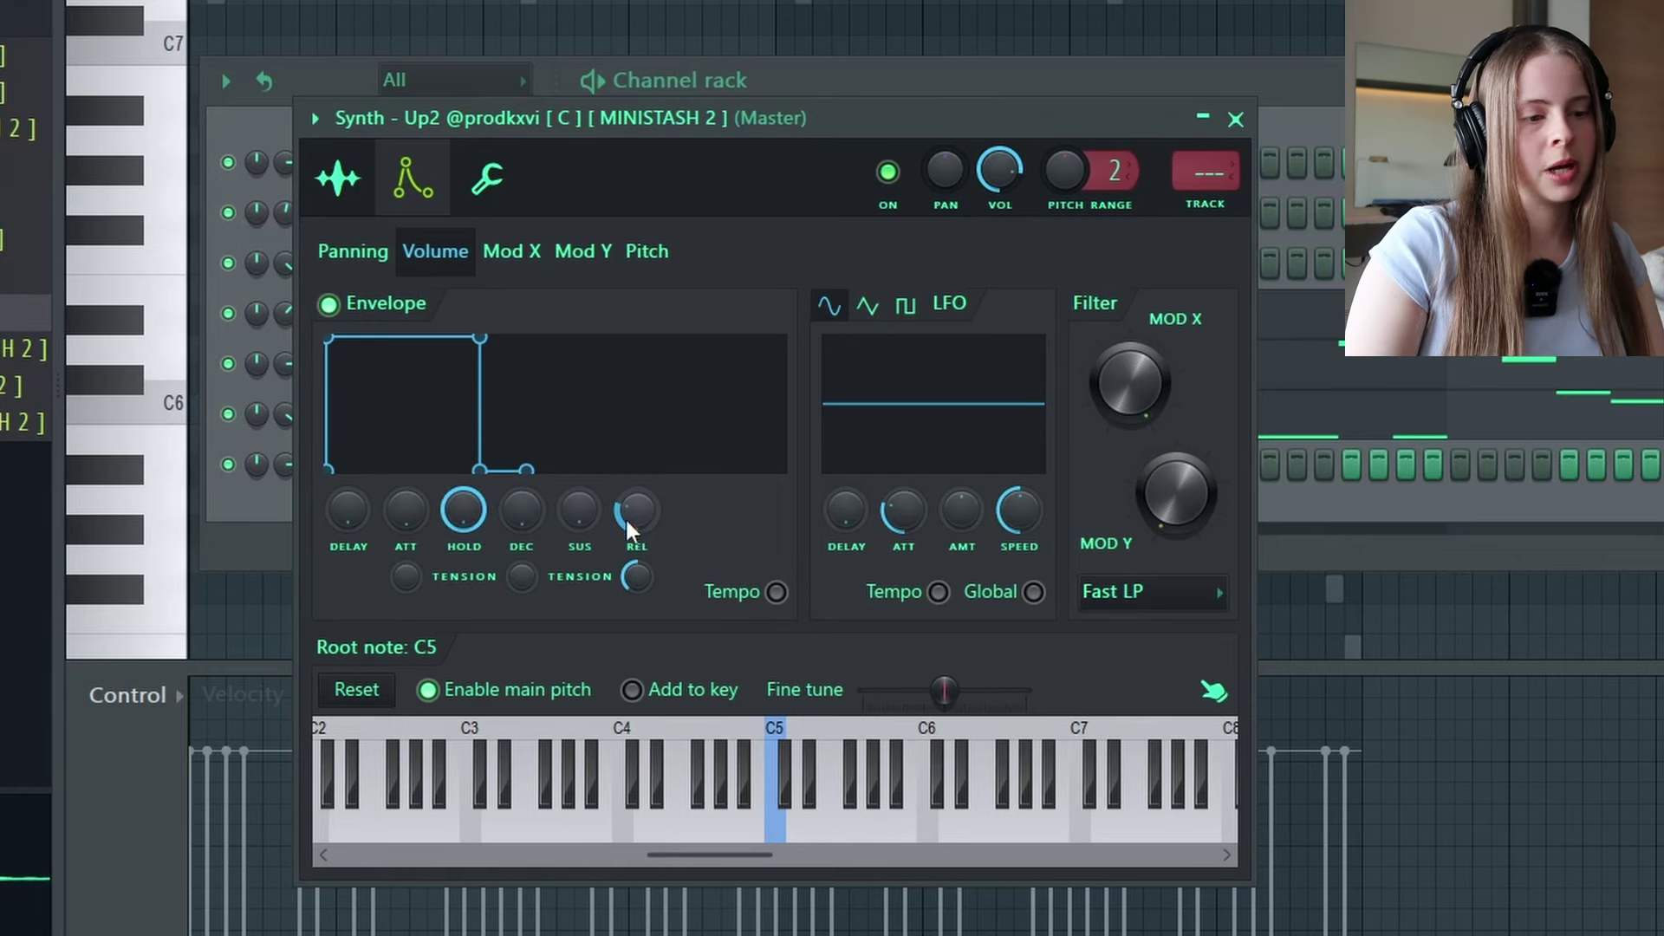
left_click(355, 187)
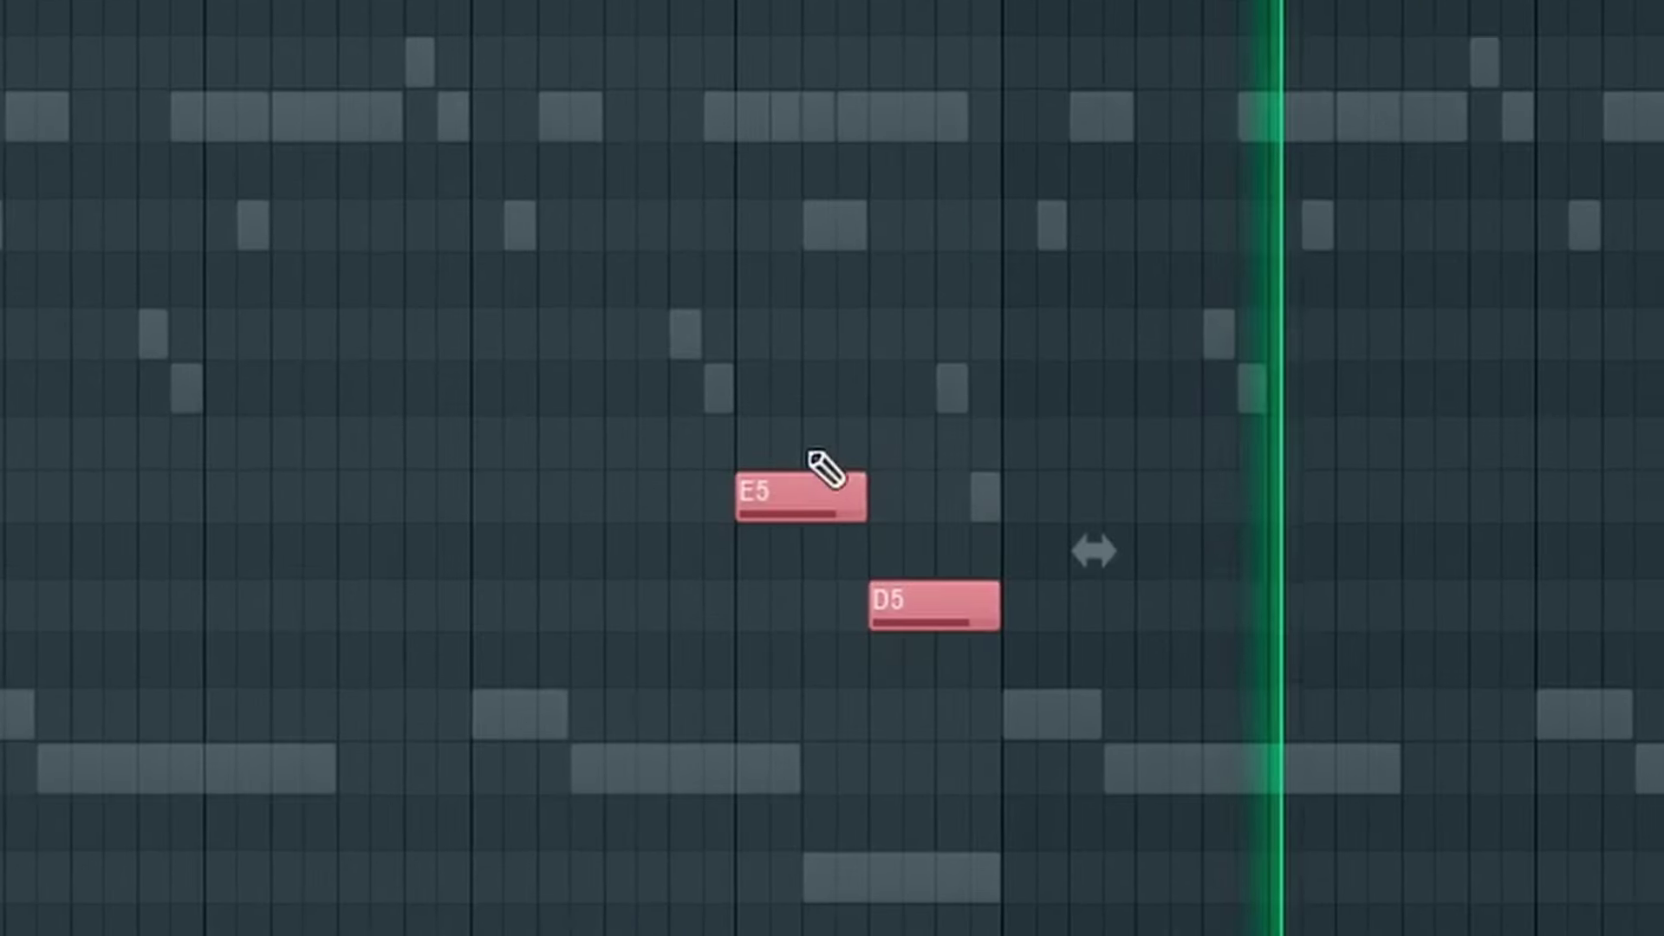
left_click_drag(1627, 608, 1415, 104)
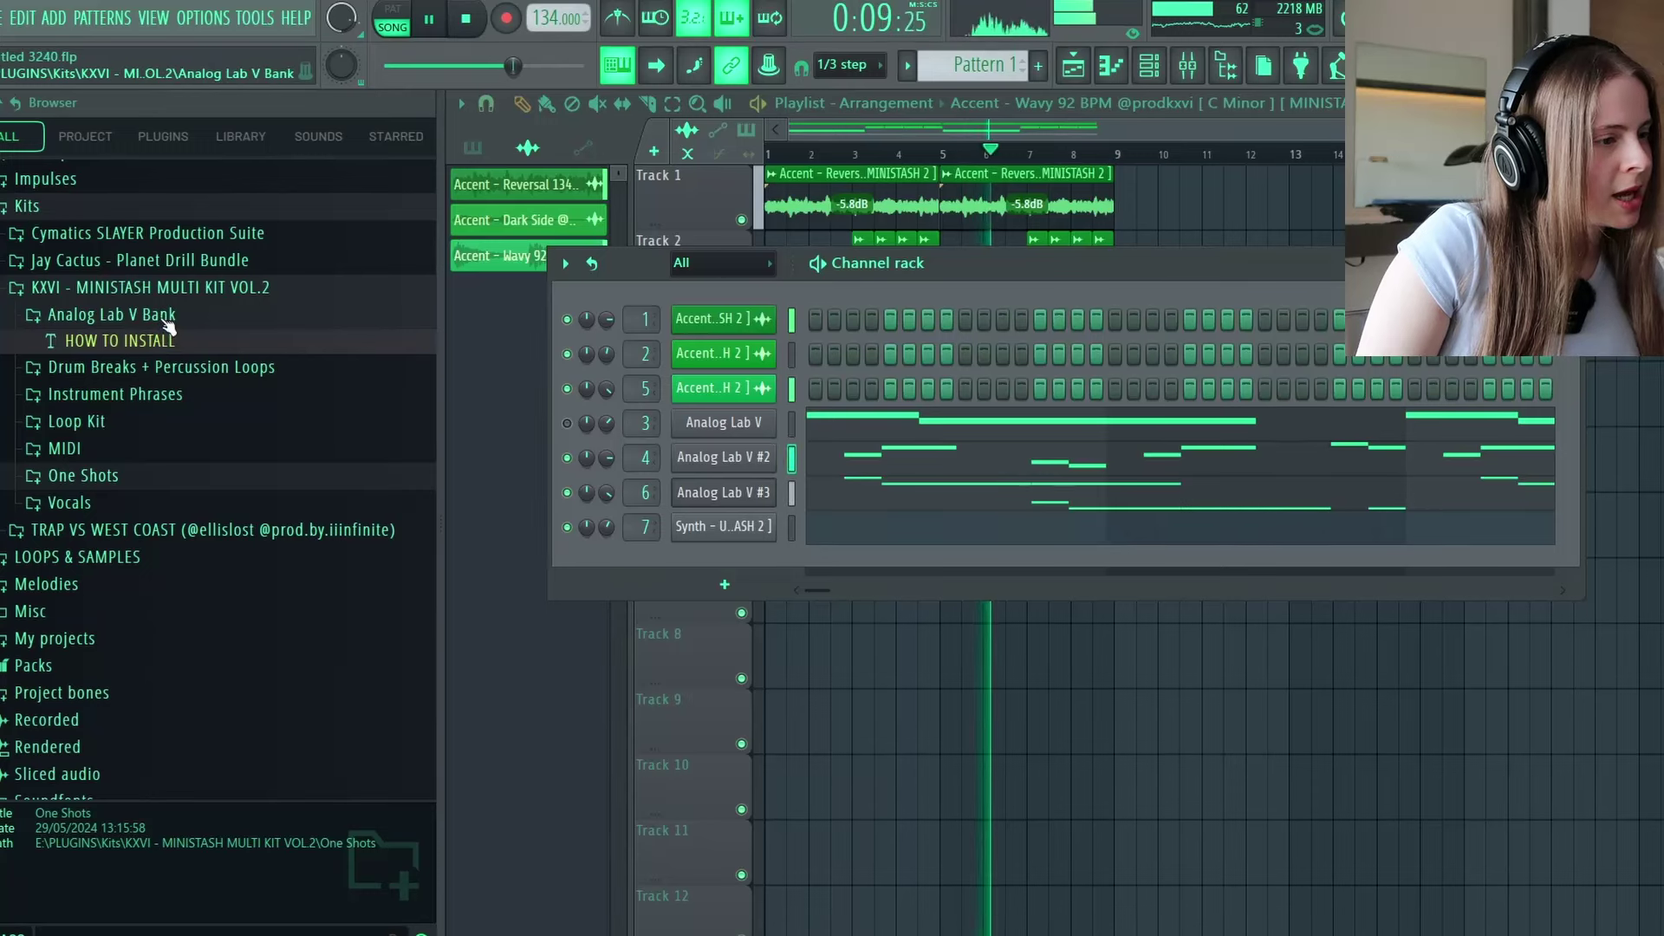
- Place Trap Synth Phrase 1 from the instrument phrases on Track 5 and cut it to one-bar clips at bars 1 and 5
left_click(165, 320)
left_click(115, 368)
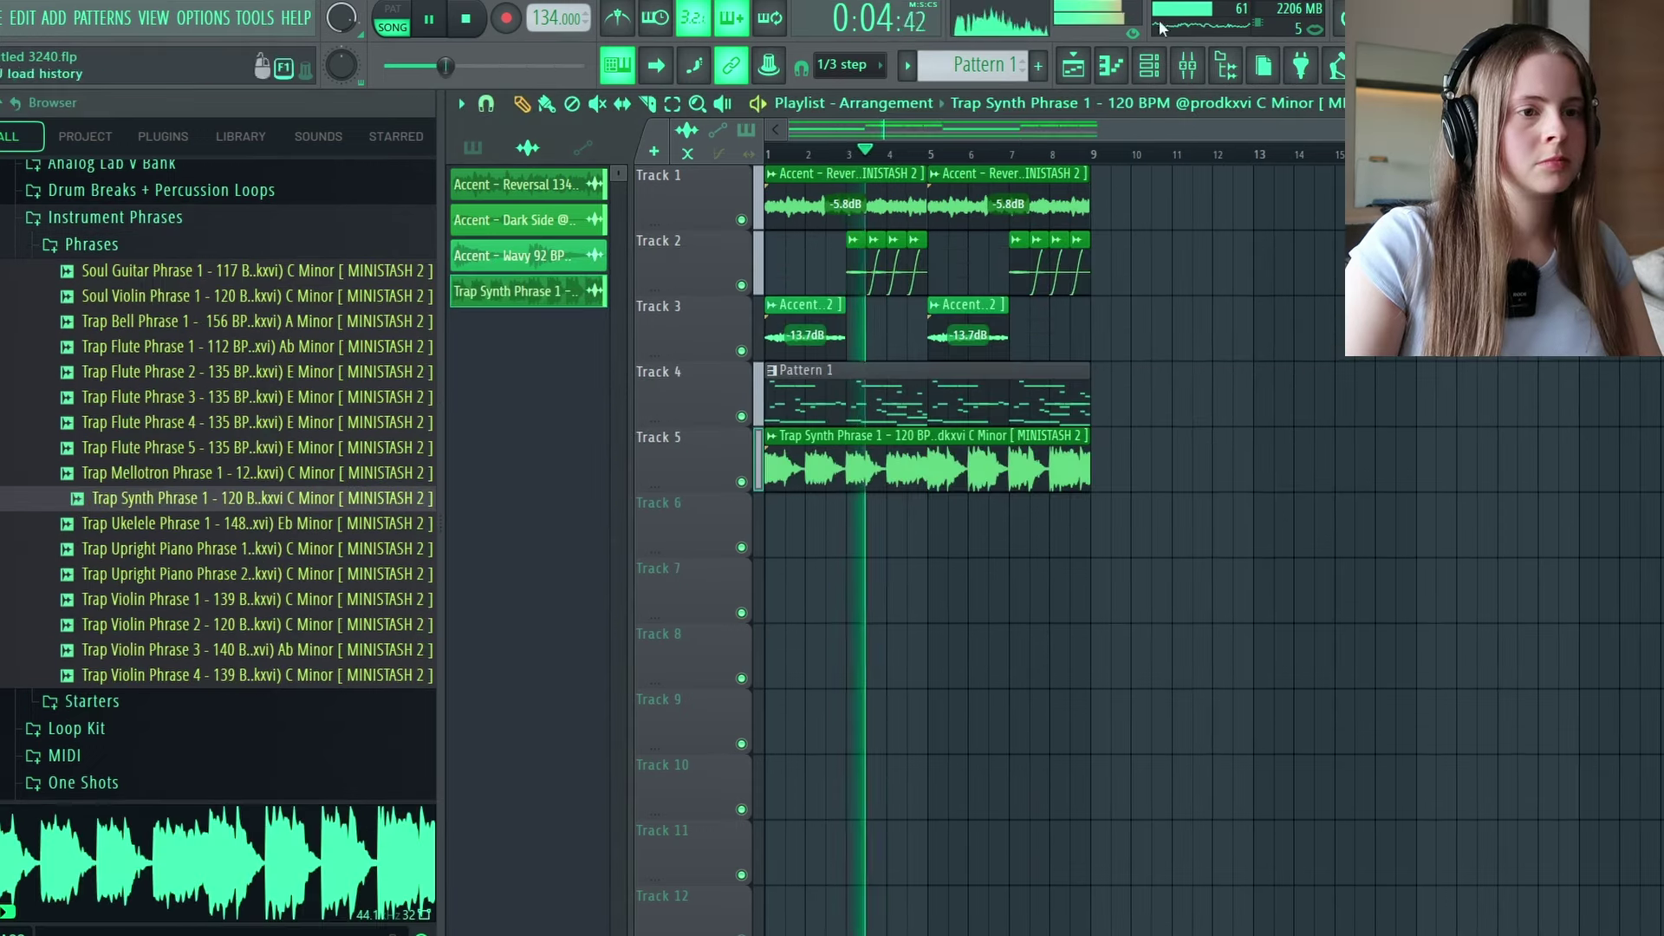
left_click(1149, 64)
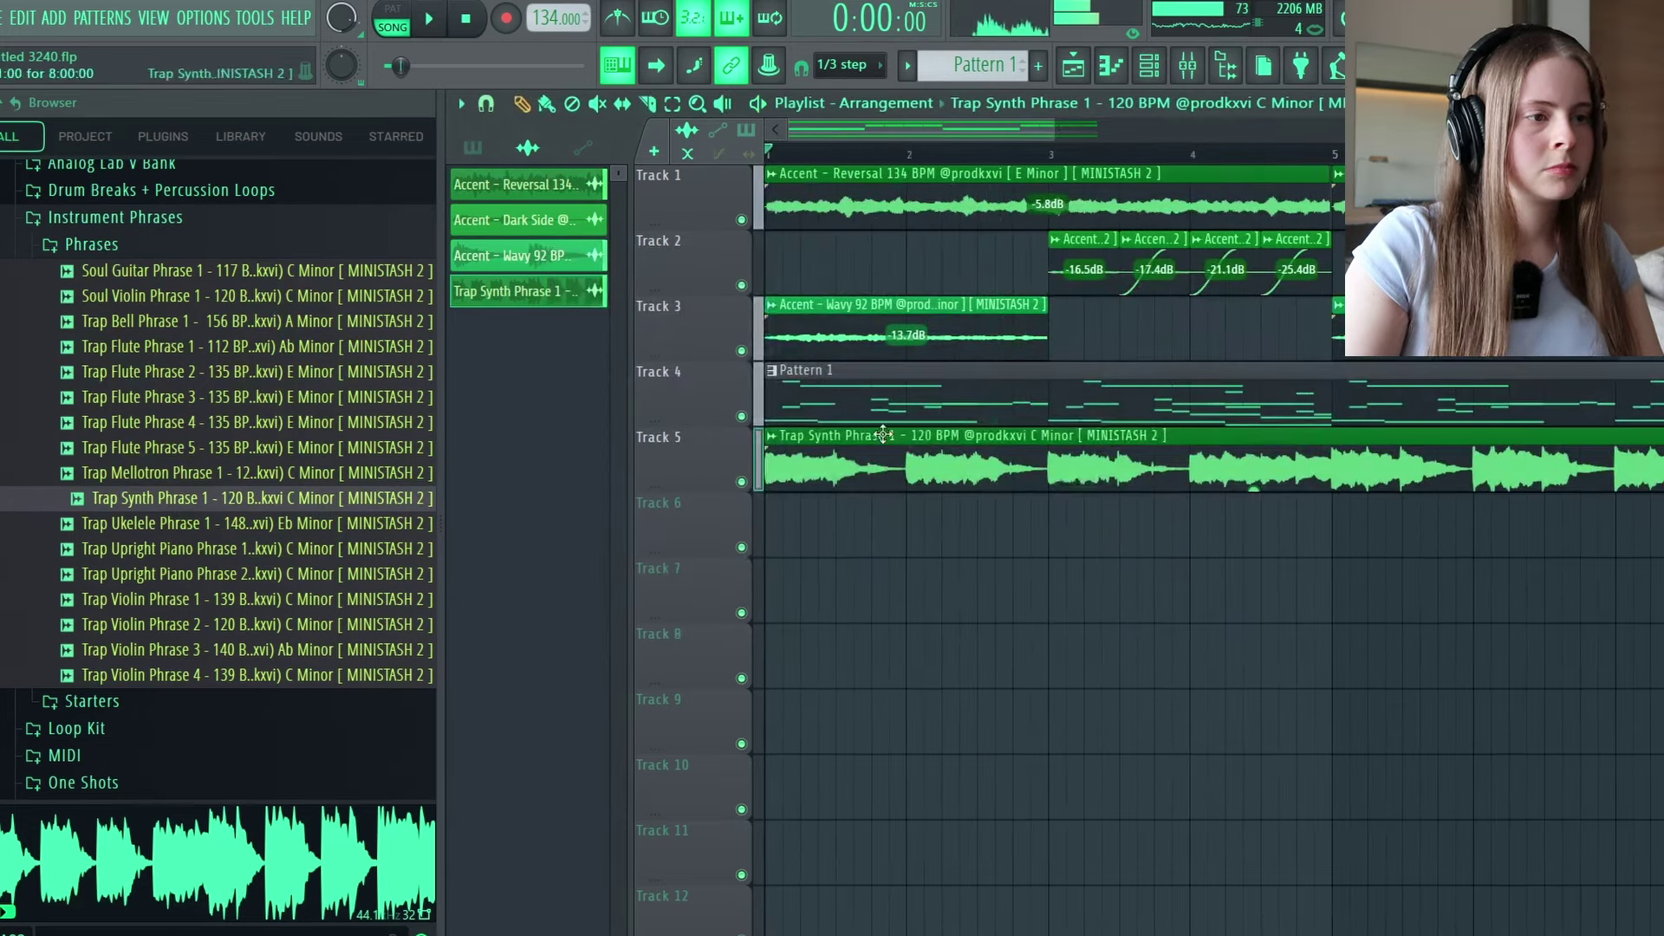
key("space")
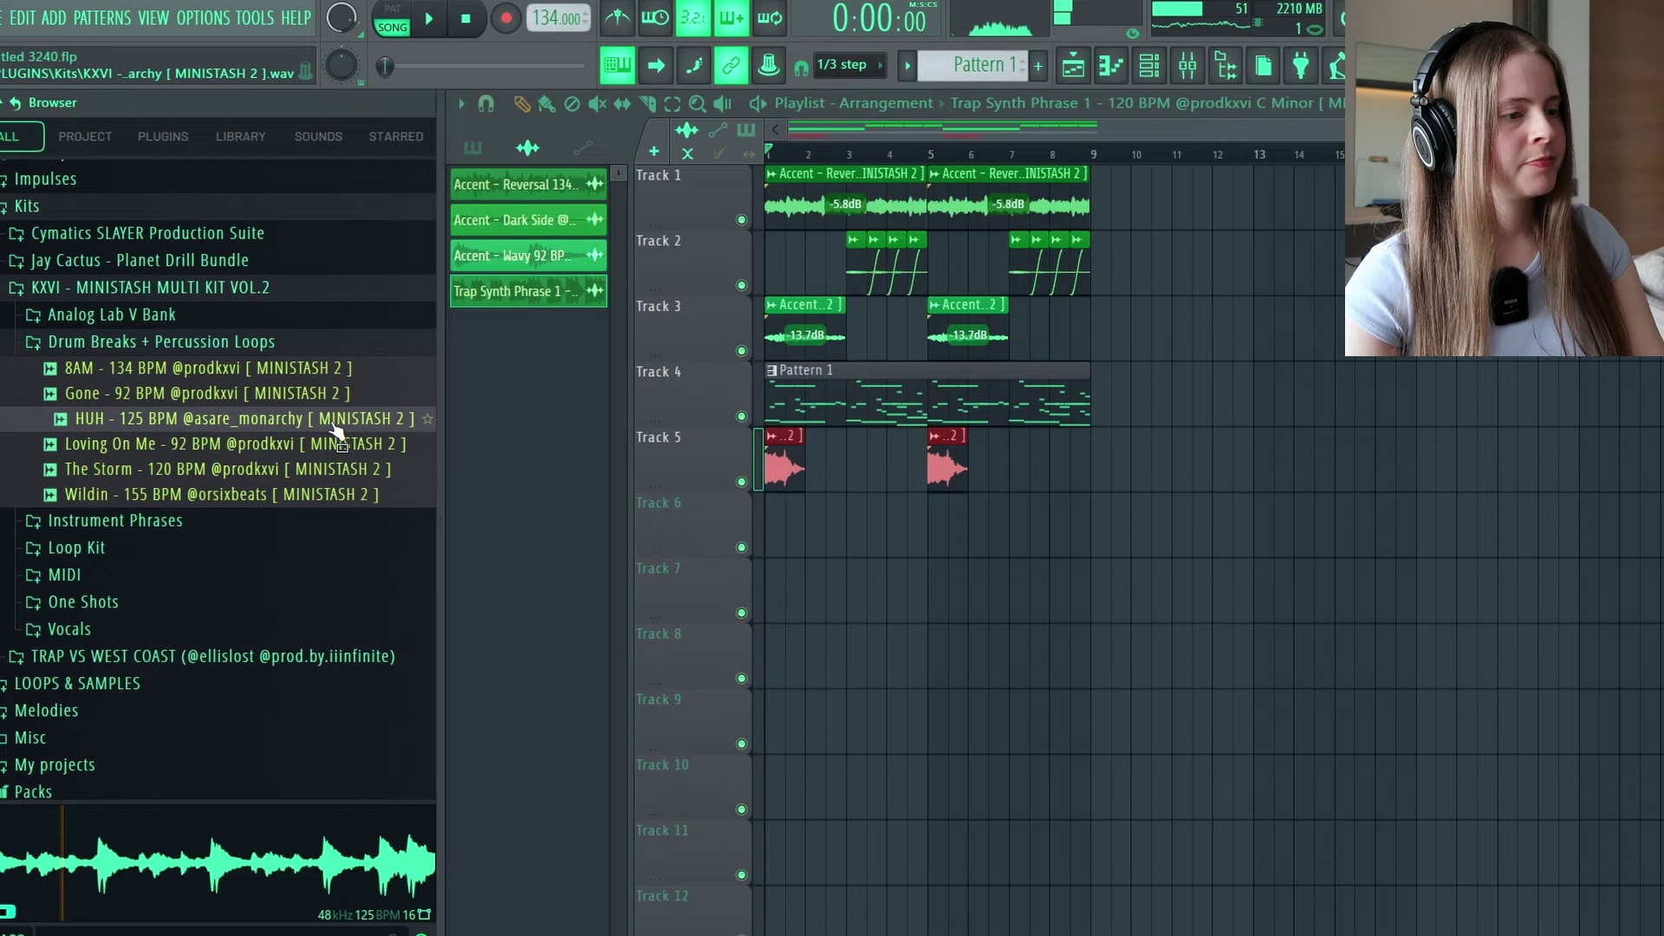
- Write a three-hit clap pattern on C5 and repeat it across the following bars
key("space")
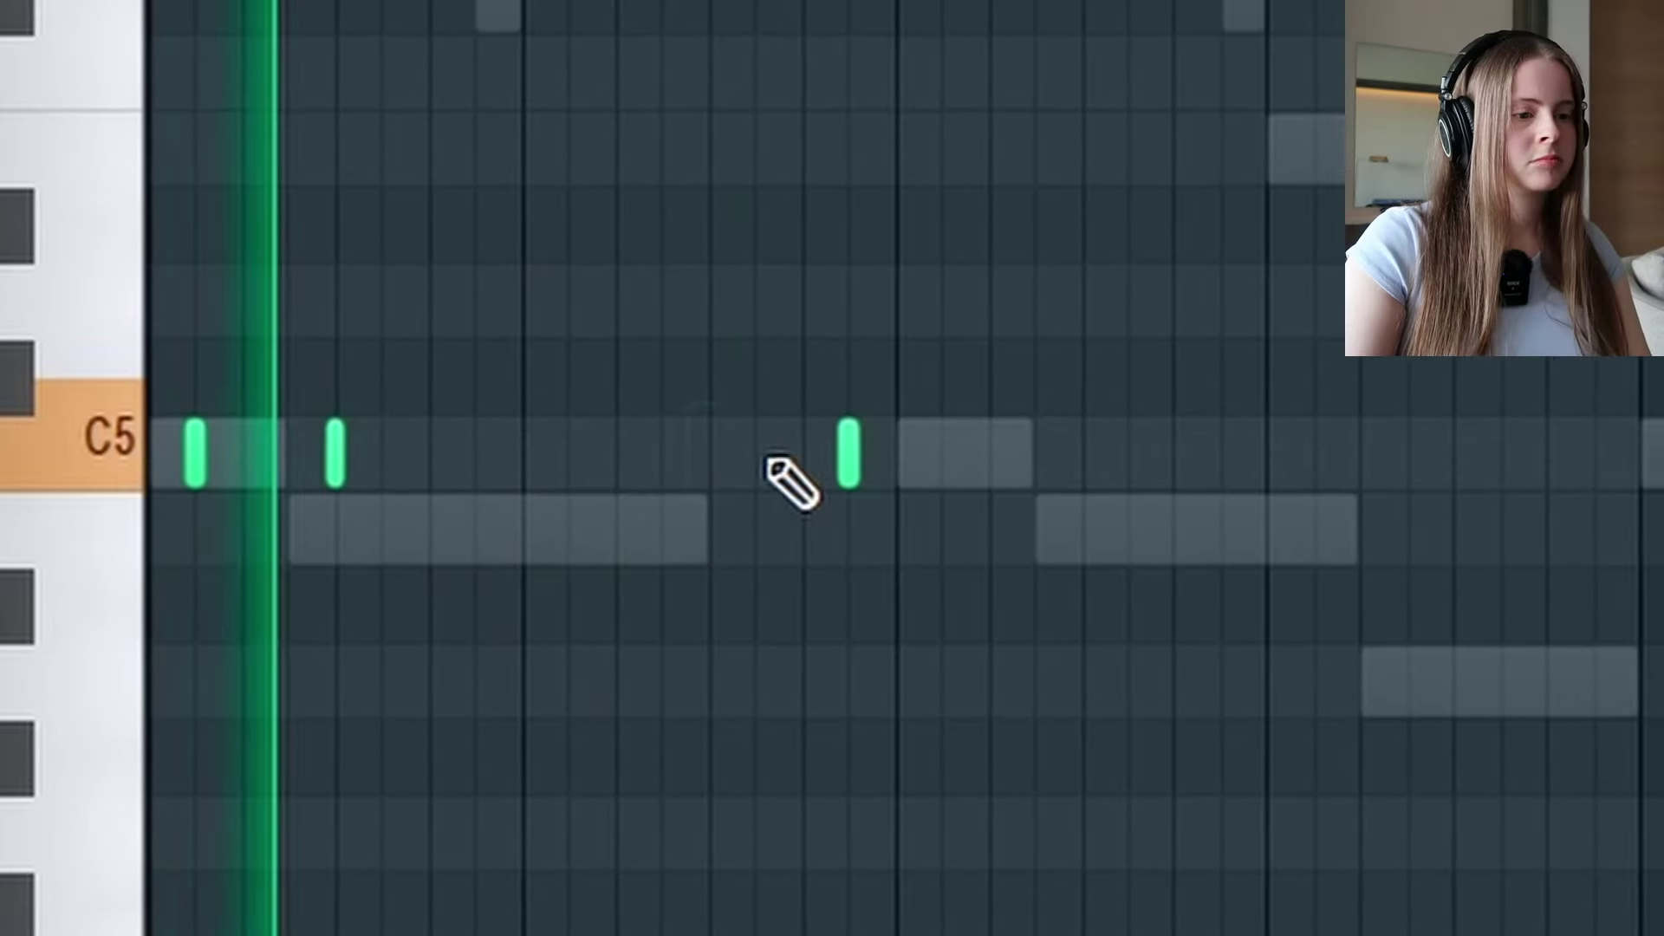
left_click_drag(924, 439, 783, 469)
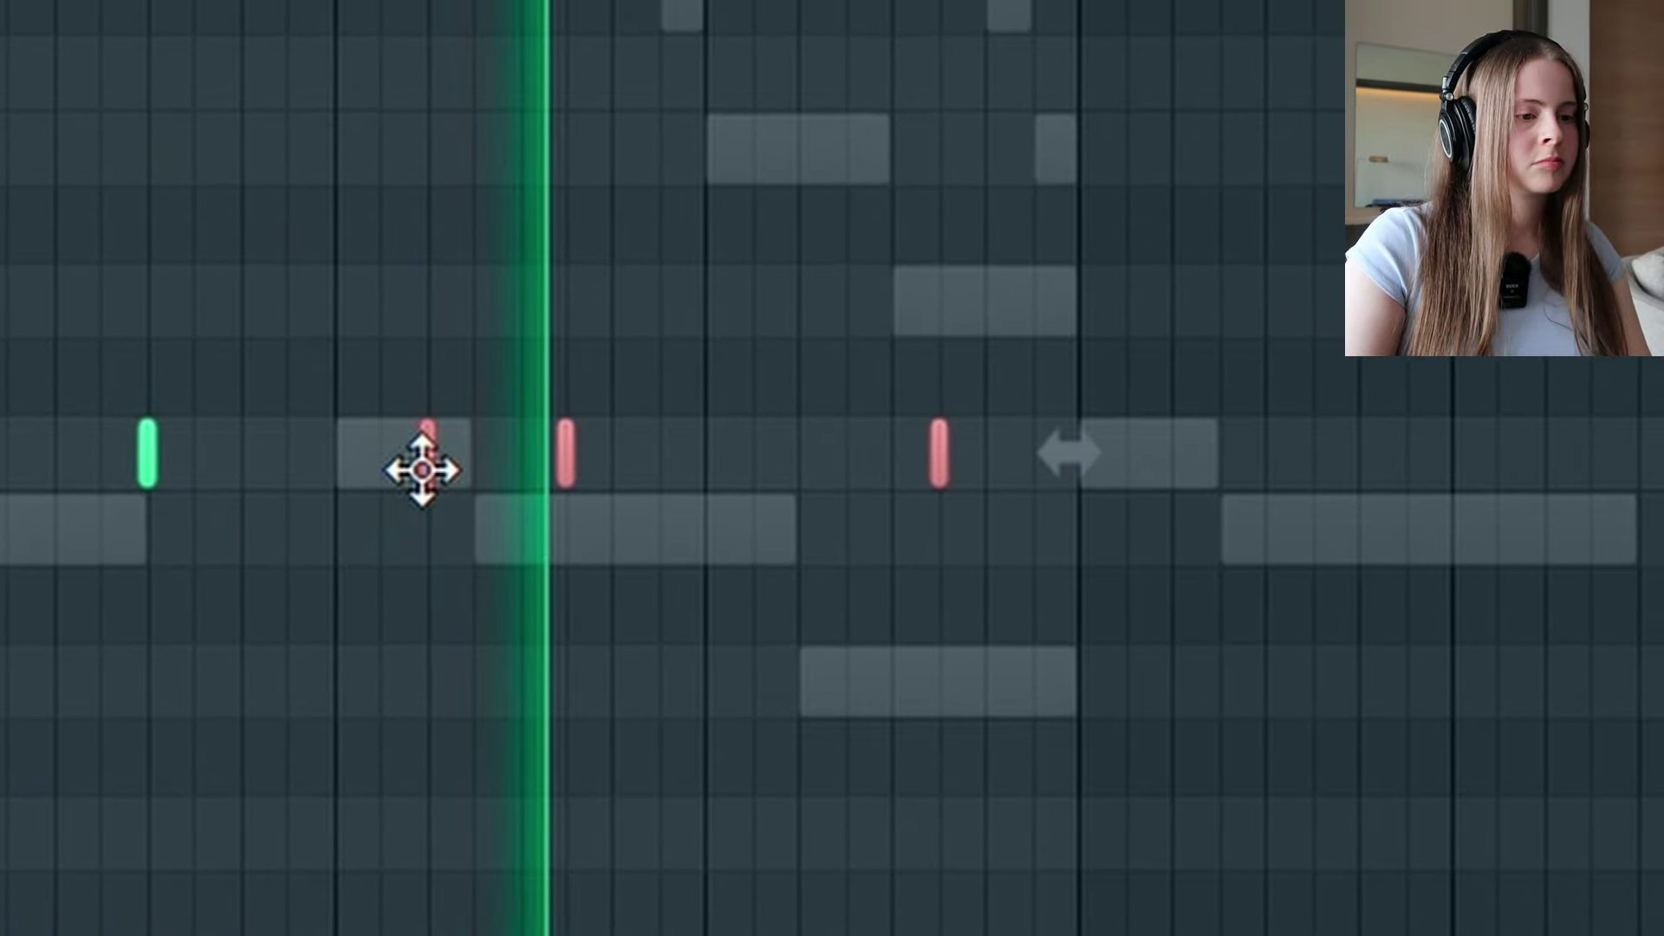
left_click(664, 730)
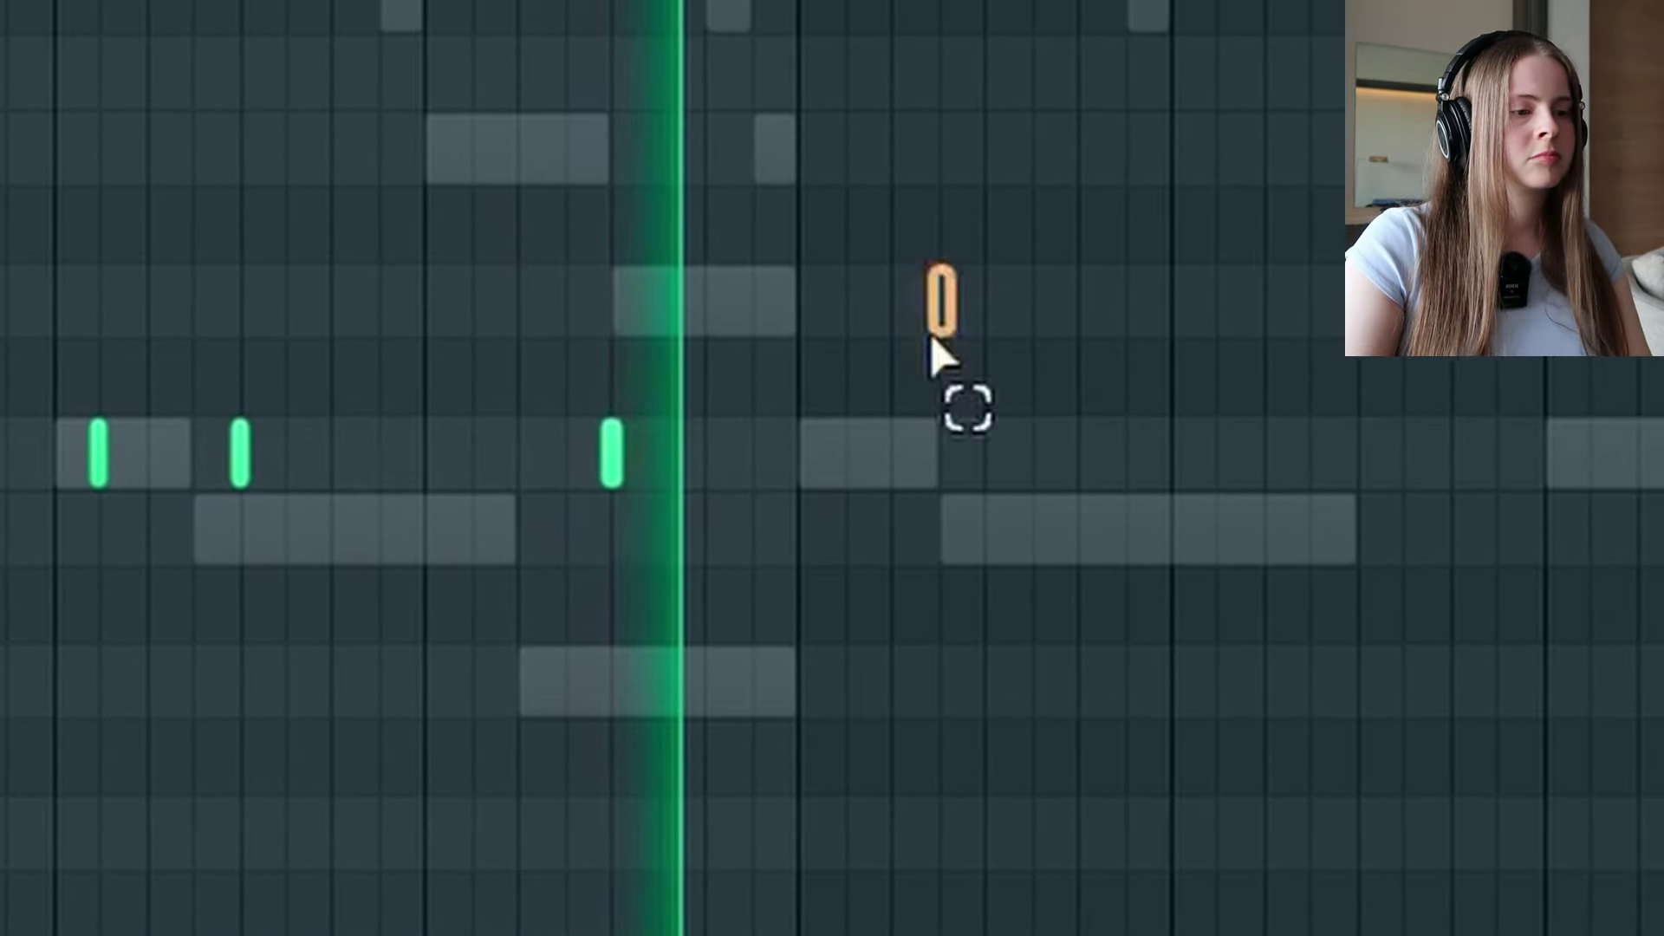
- Chop a hit of the HH 1 (GO TO) hi-hat part into a fast roll with the Chopper's default pattern
key("ctrl+a")
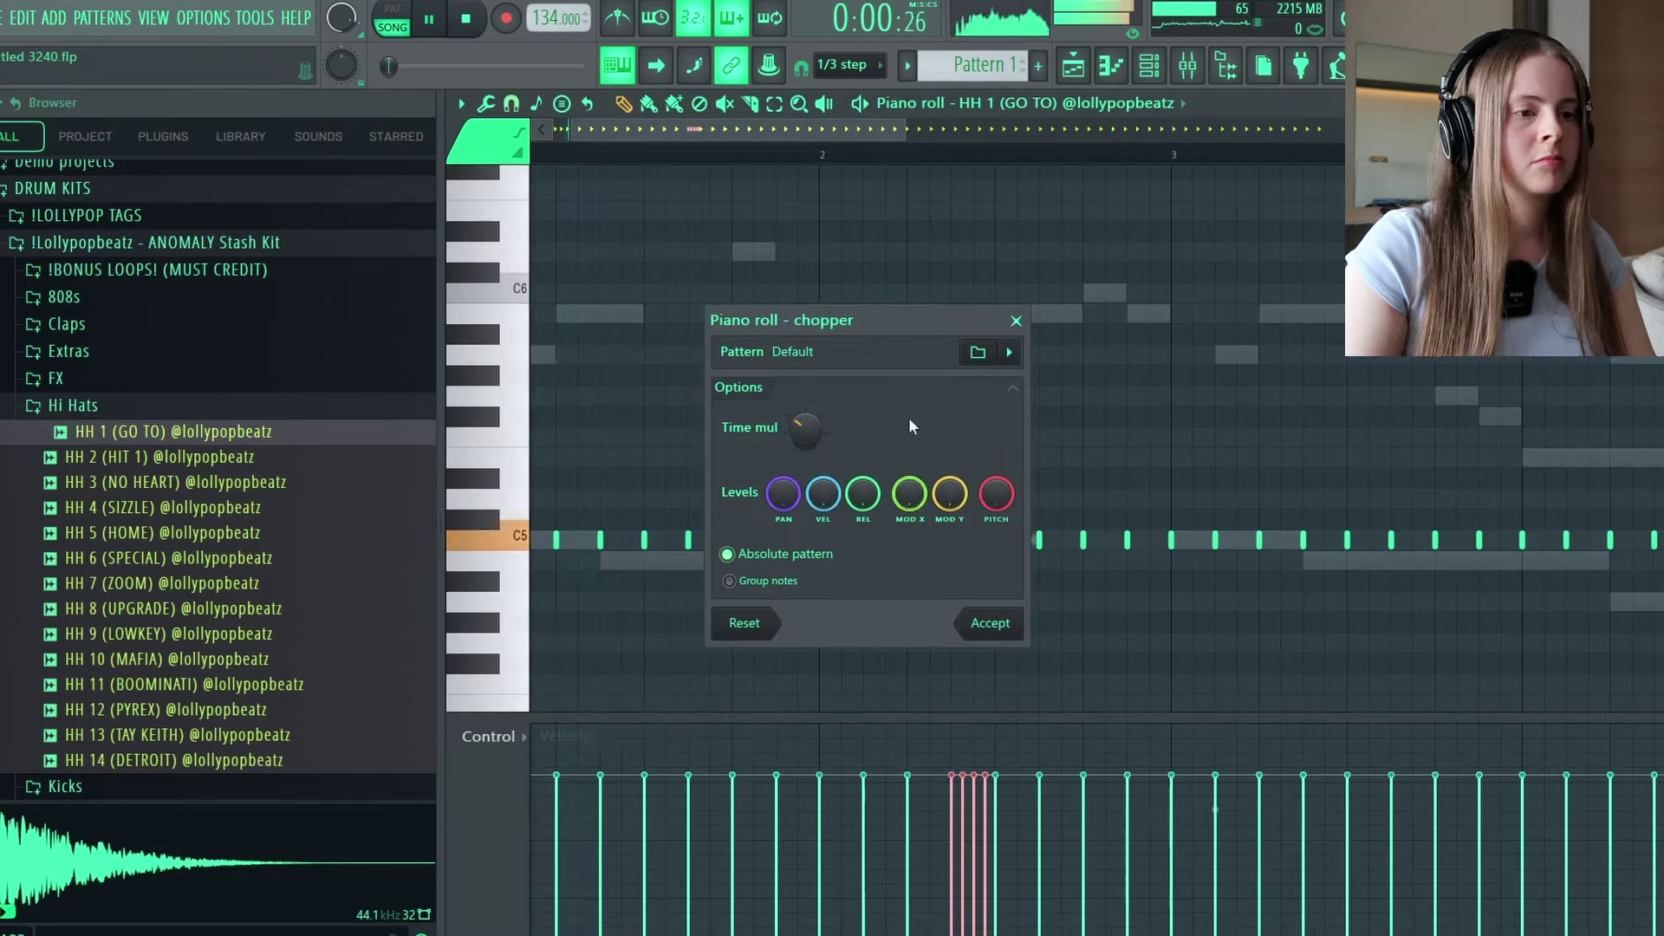
left_click_drag(874, 312, 1313, 298)
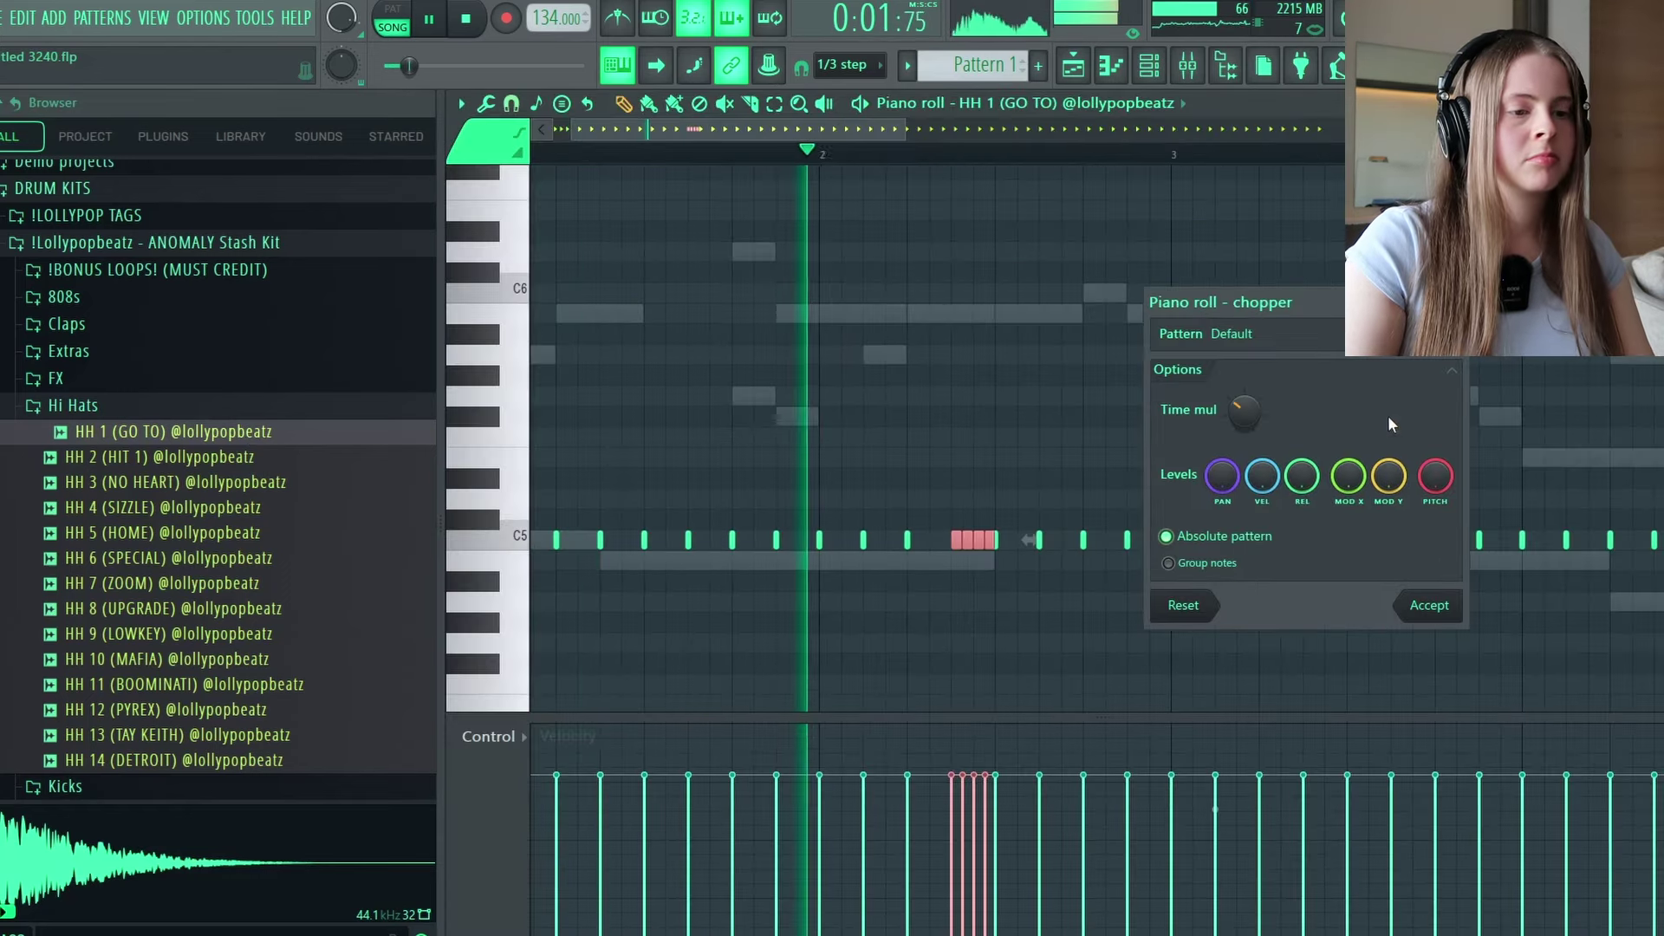
left_click(1429, 605)
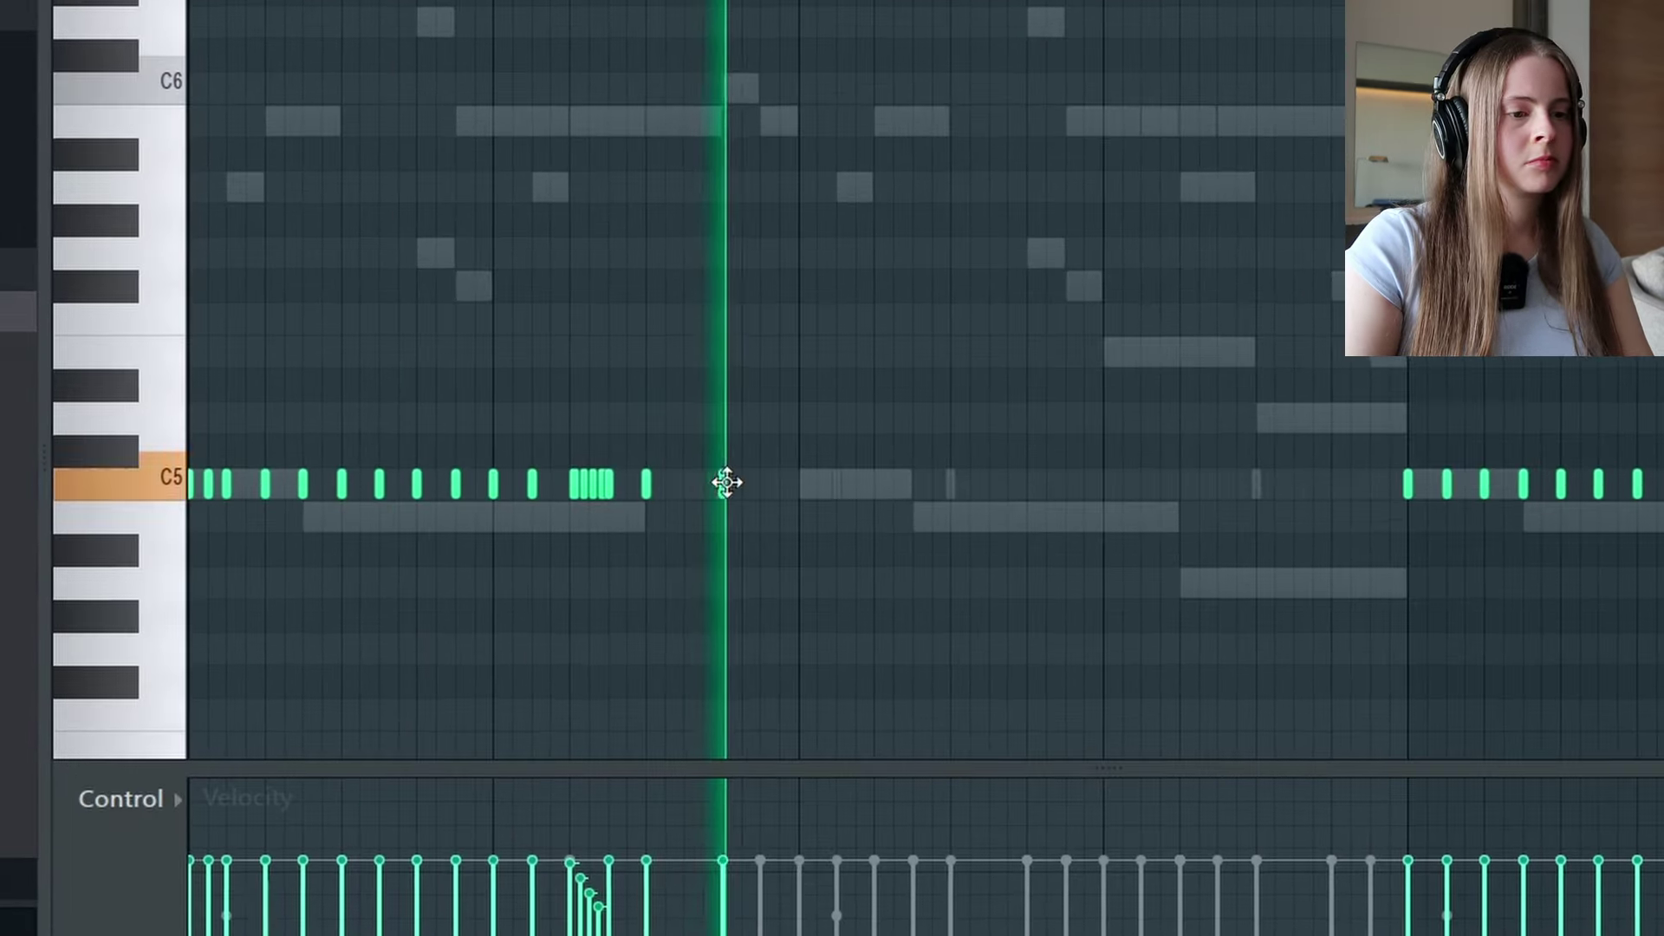
- Duplicate the edited two-bar hi-hat phrase into the following two bars and add an extra hit in the copy
left_click_drag(762, 494, 173, 507)
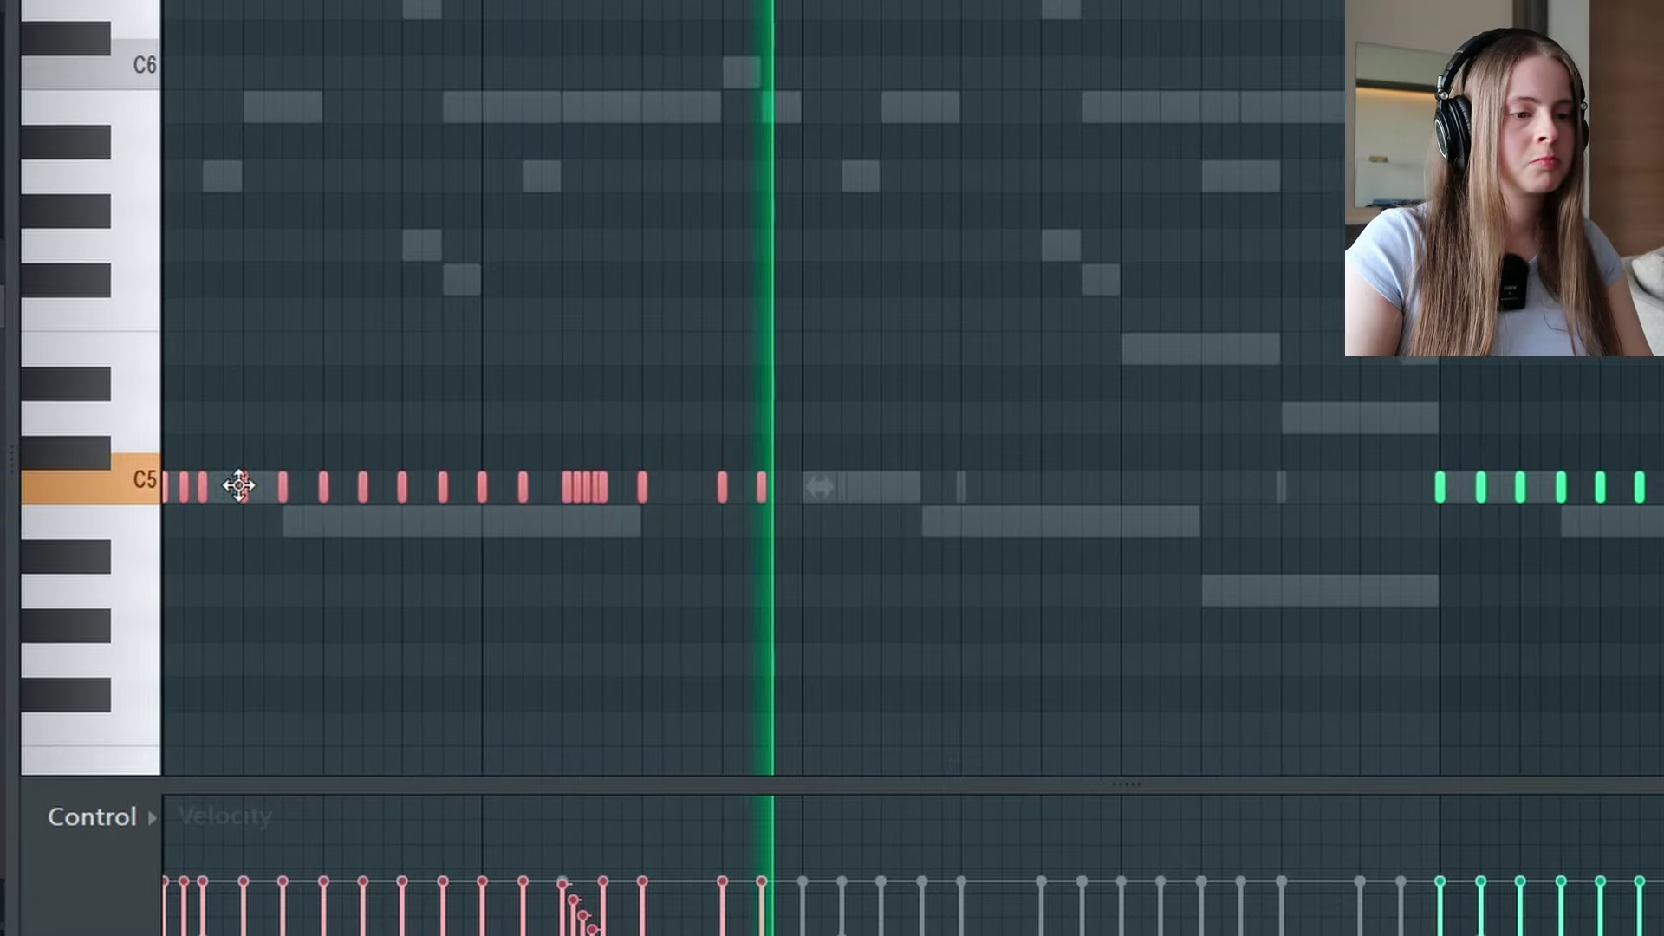
key("ctrl+b")
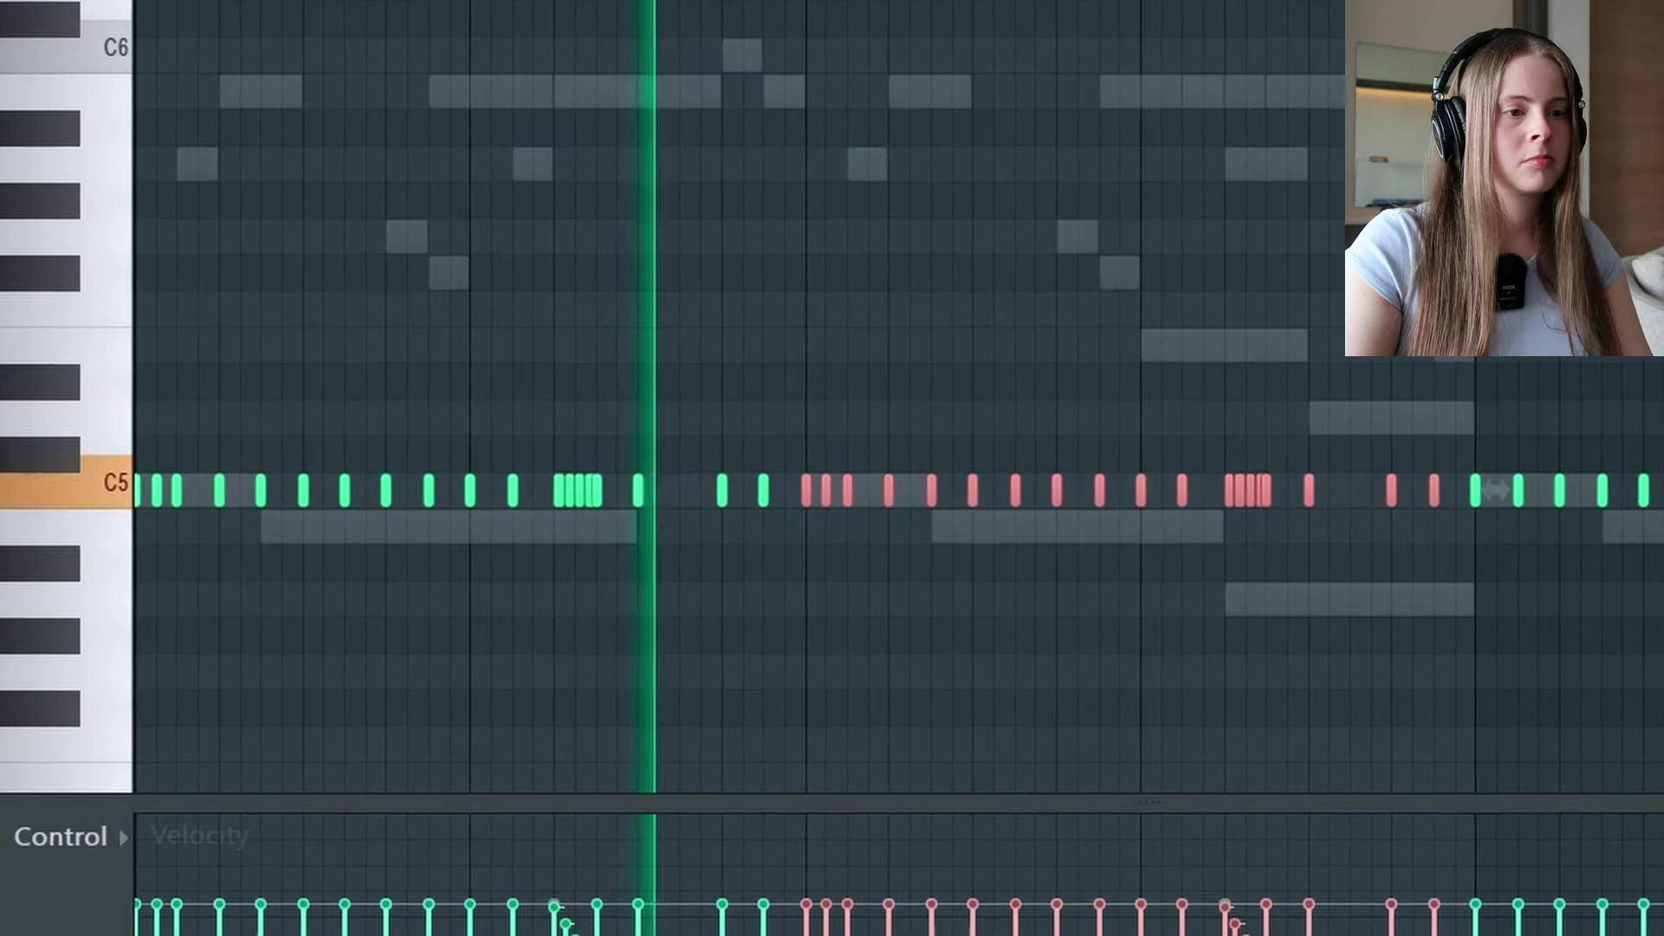
scroll(919, 434, "up", 4)
left_click(1086, 492)
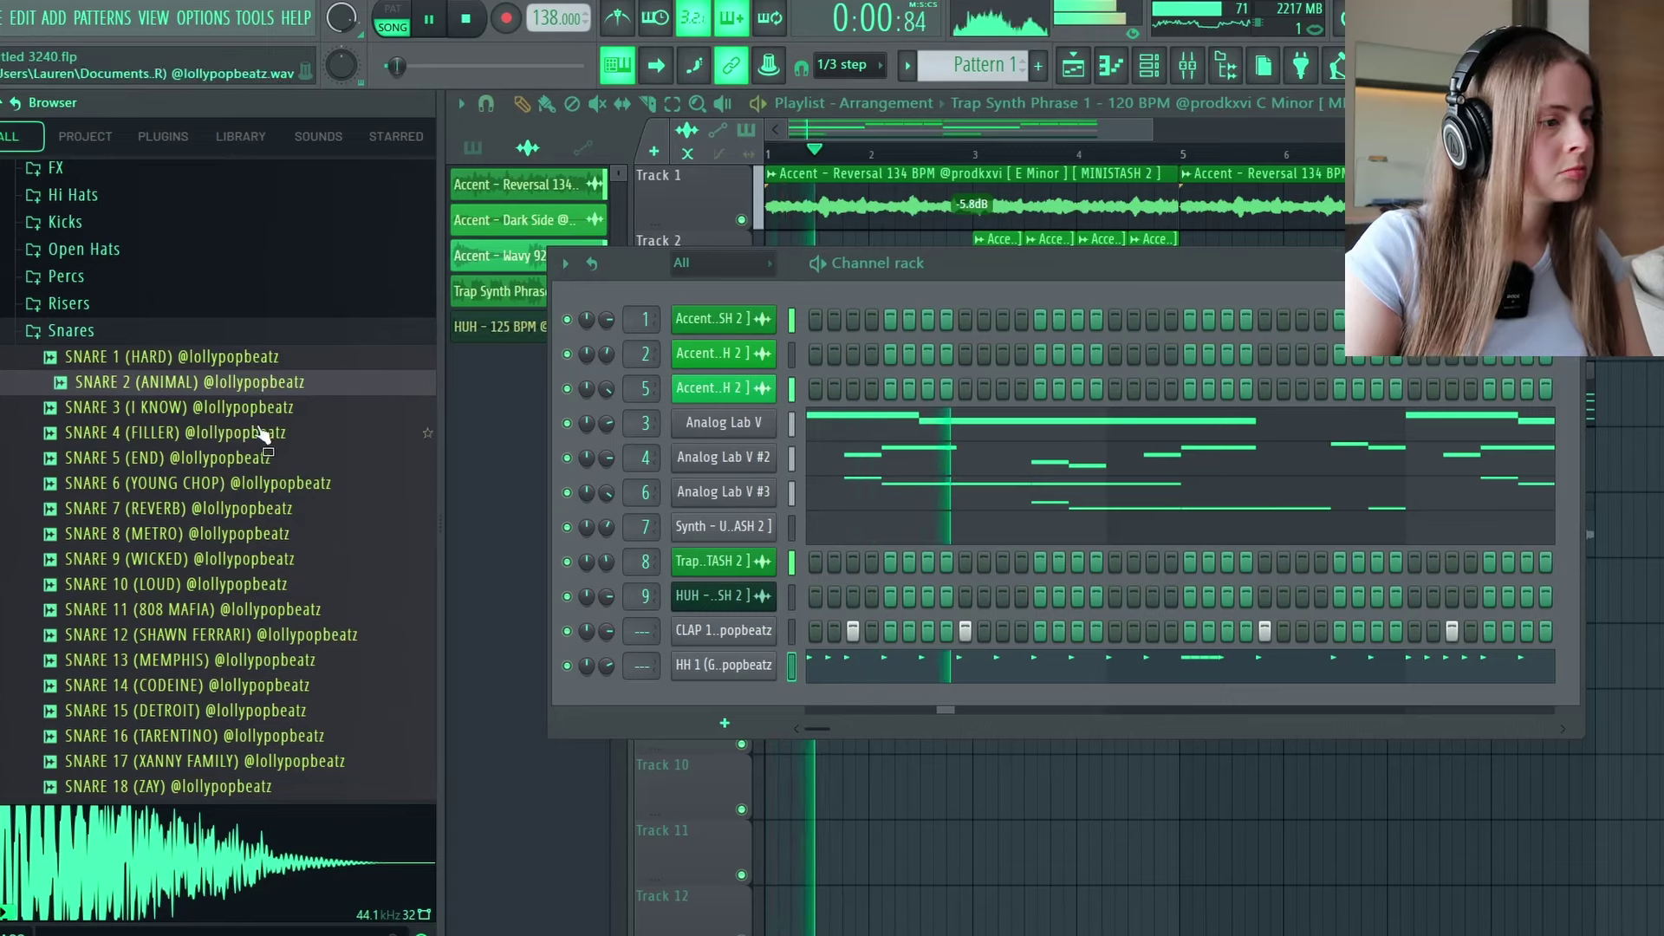
- Audition SNARE 4 (FILLER) from the ANOMALY Stash Kit and add it as a new channel
left_click(261, 433)
key("space")
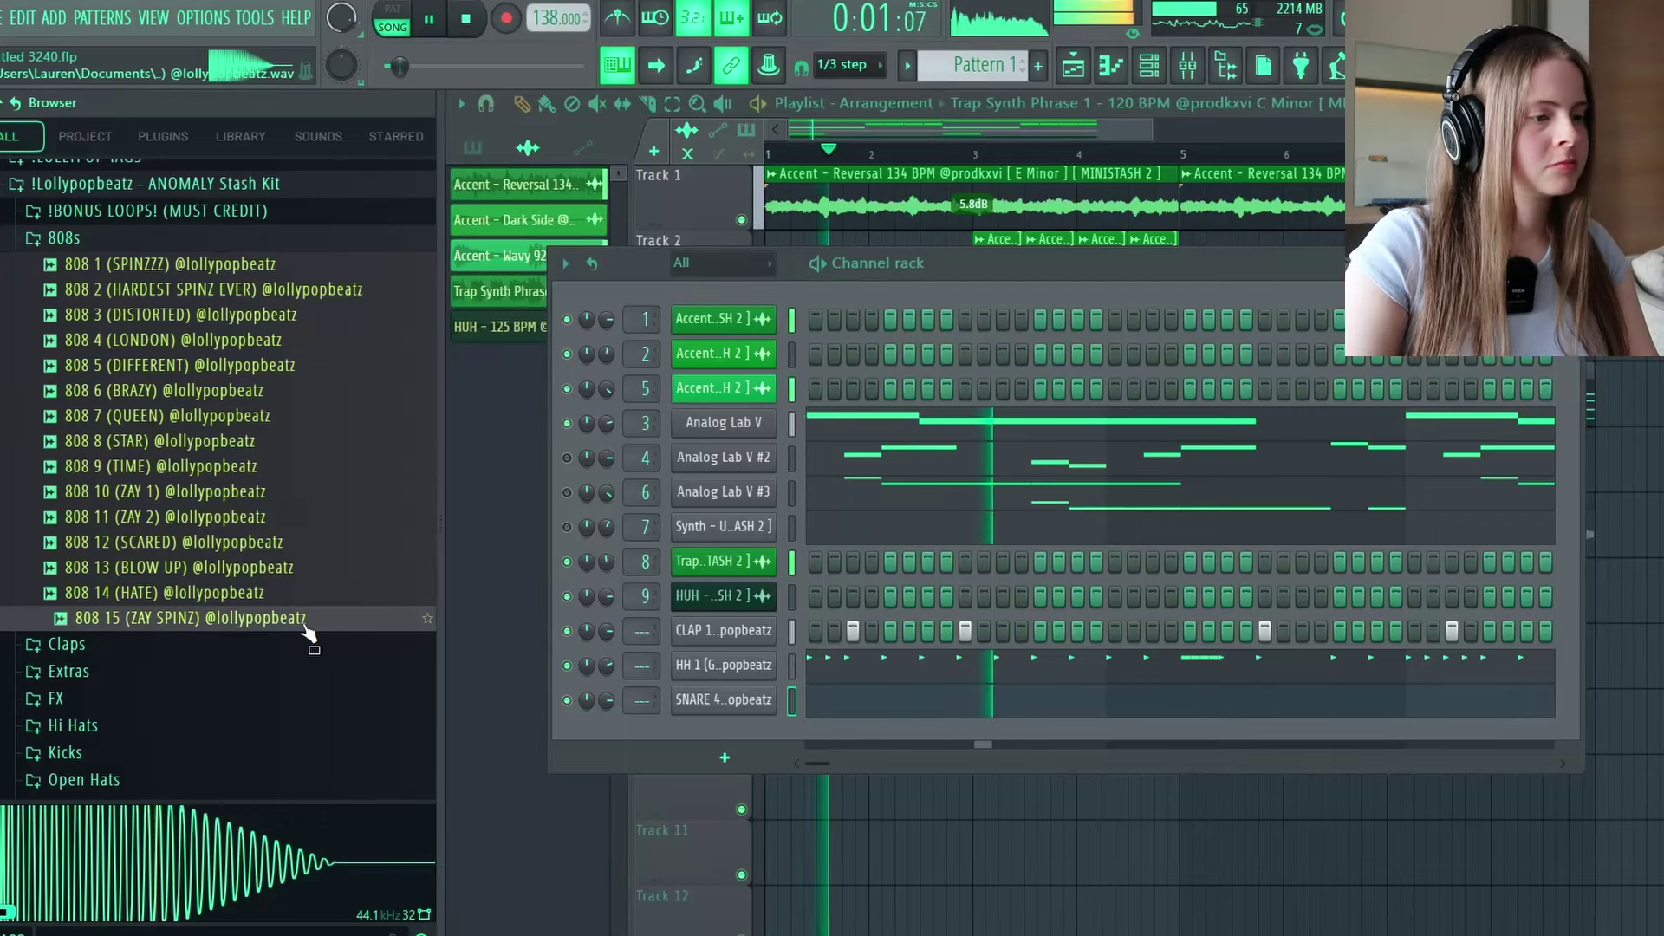
- Load 808 15 (ZAY SPINZ) as a new channel and enable its volume envelope with decay at minimum and sustain lowered
right_click(305, 621)
left_click(435, 489)
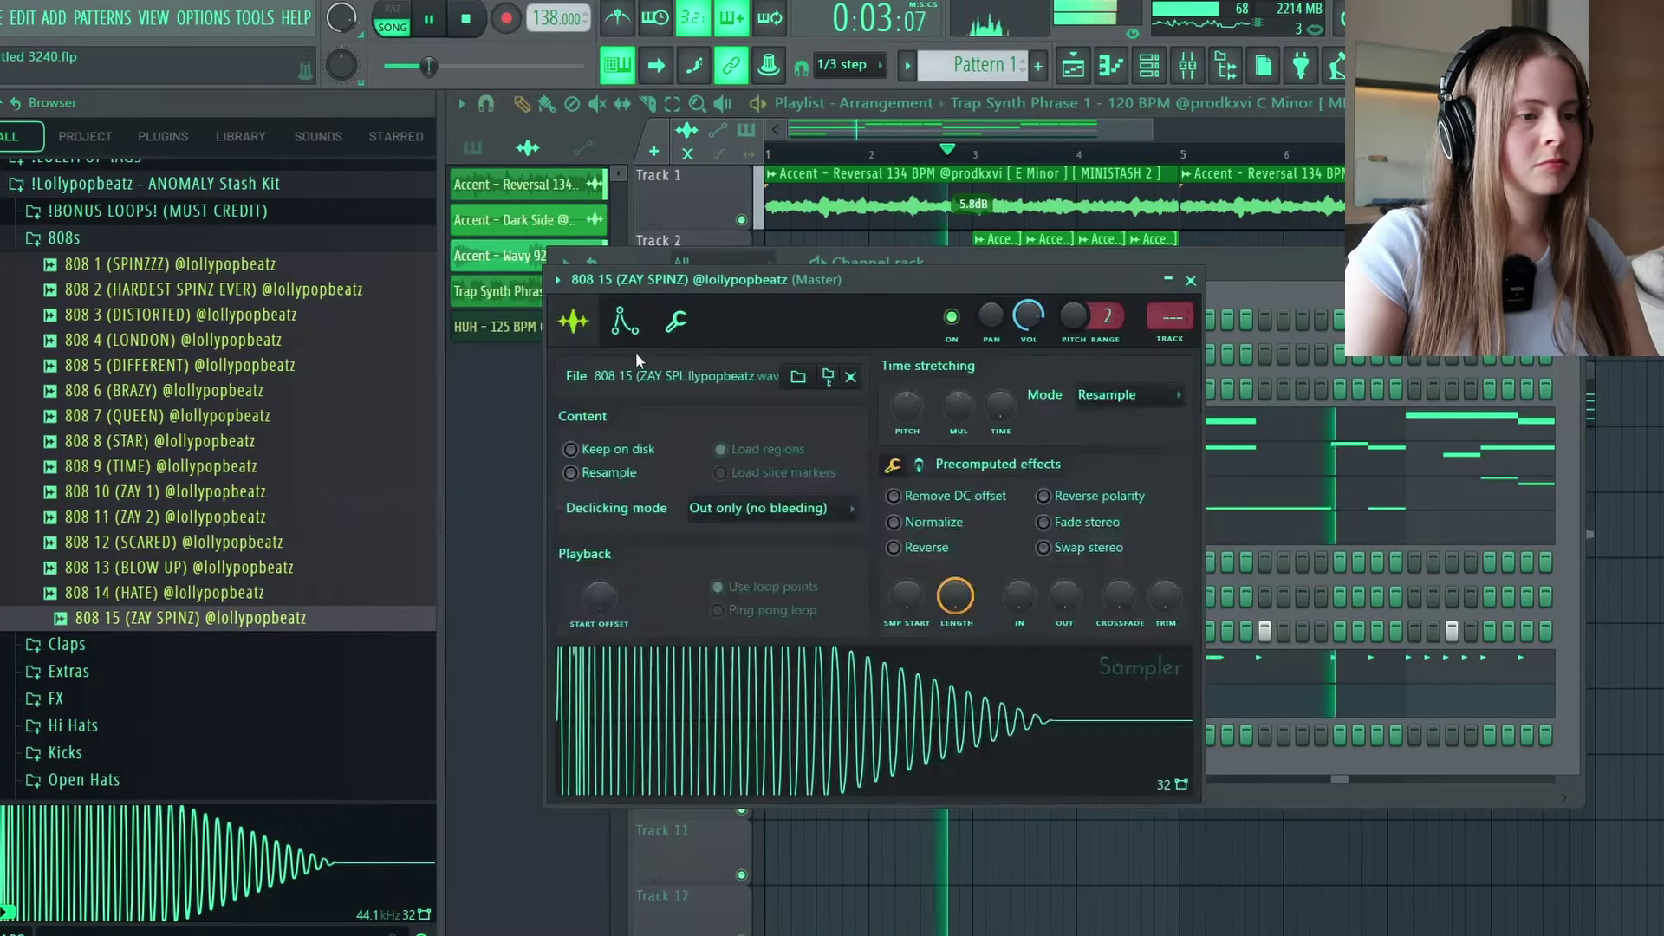
left_click(625, 322)
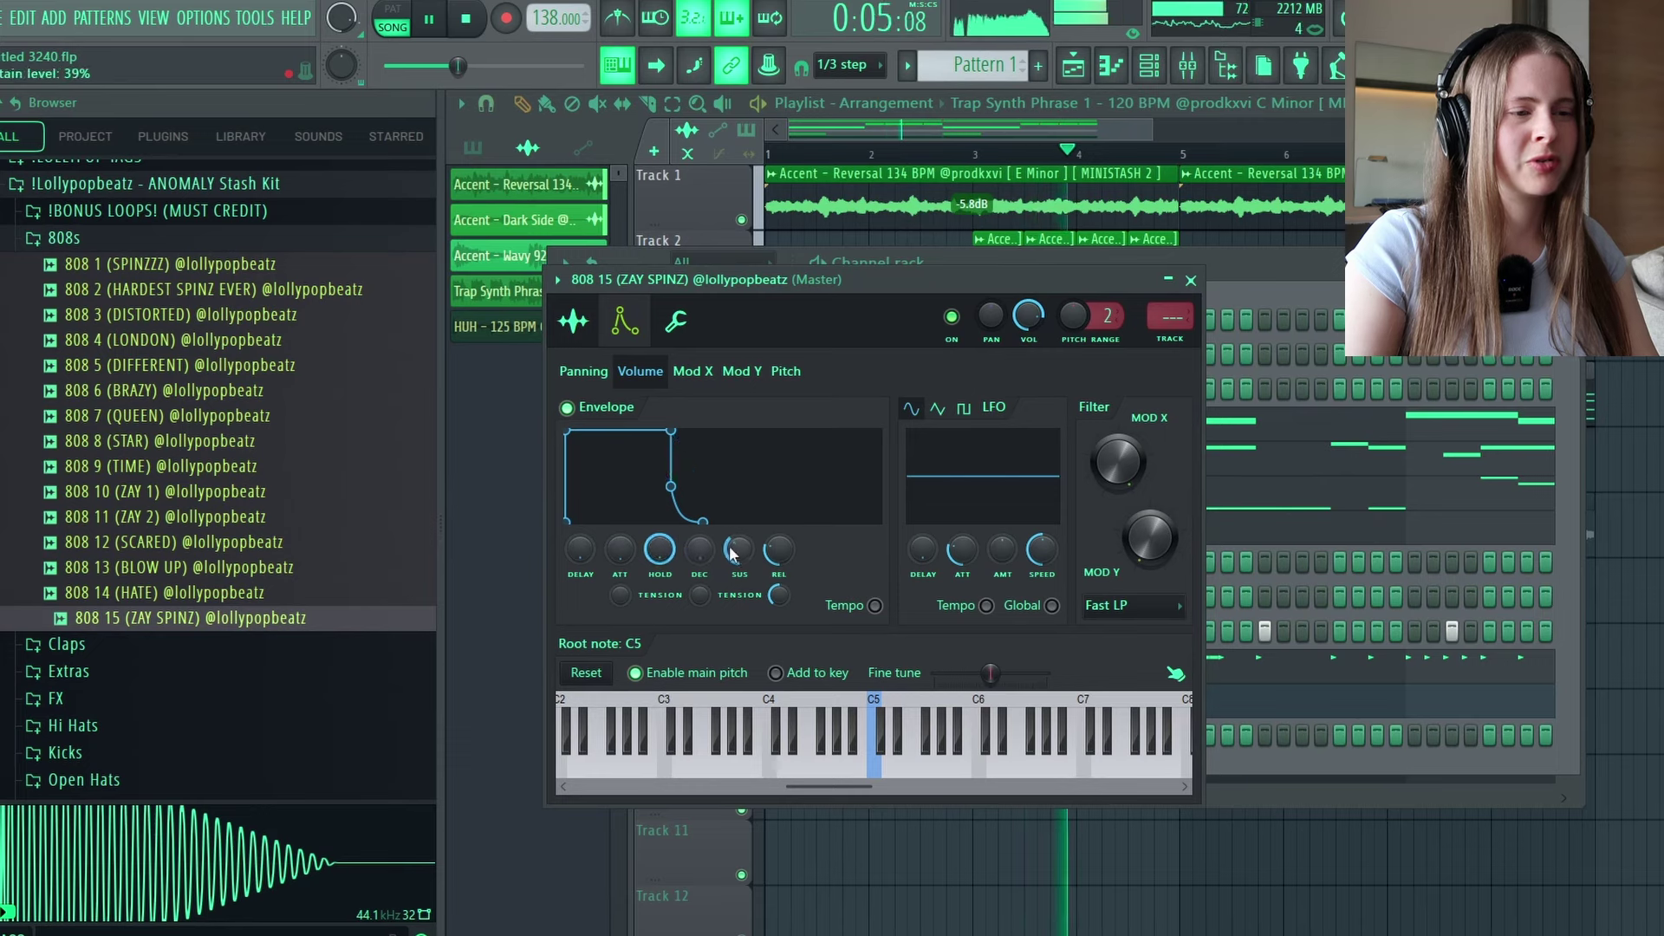
left_click(1189, 280)
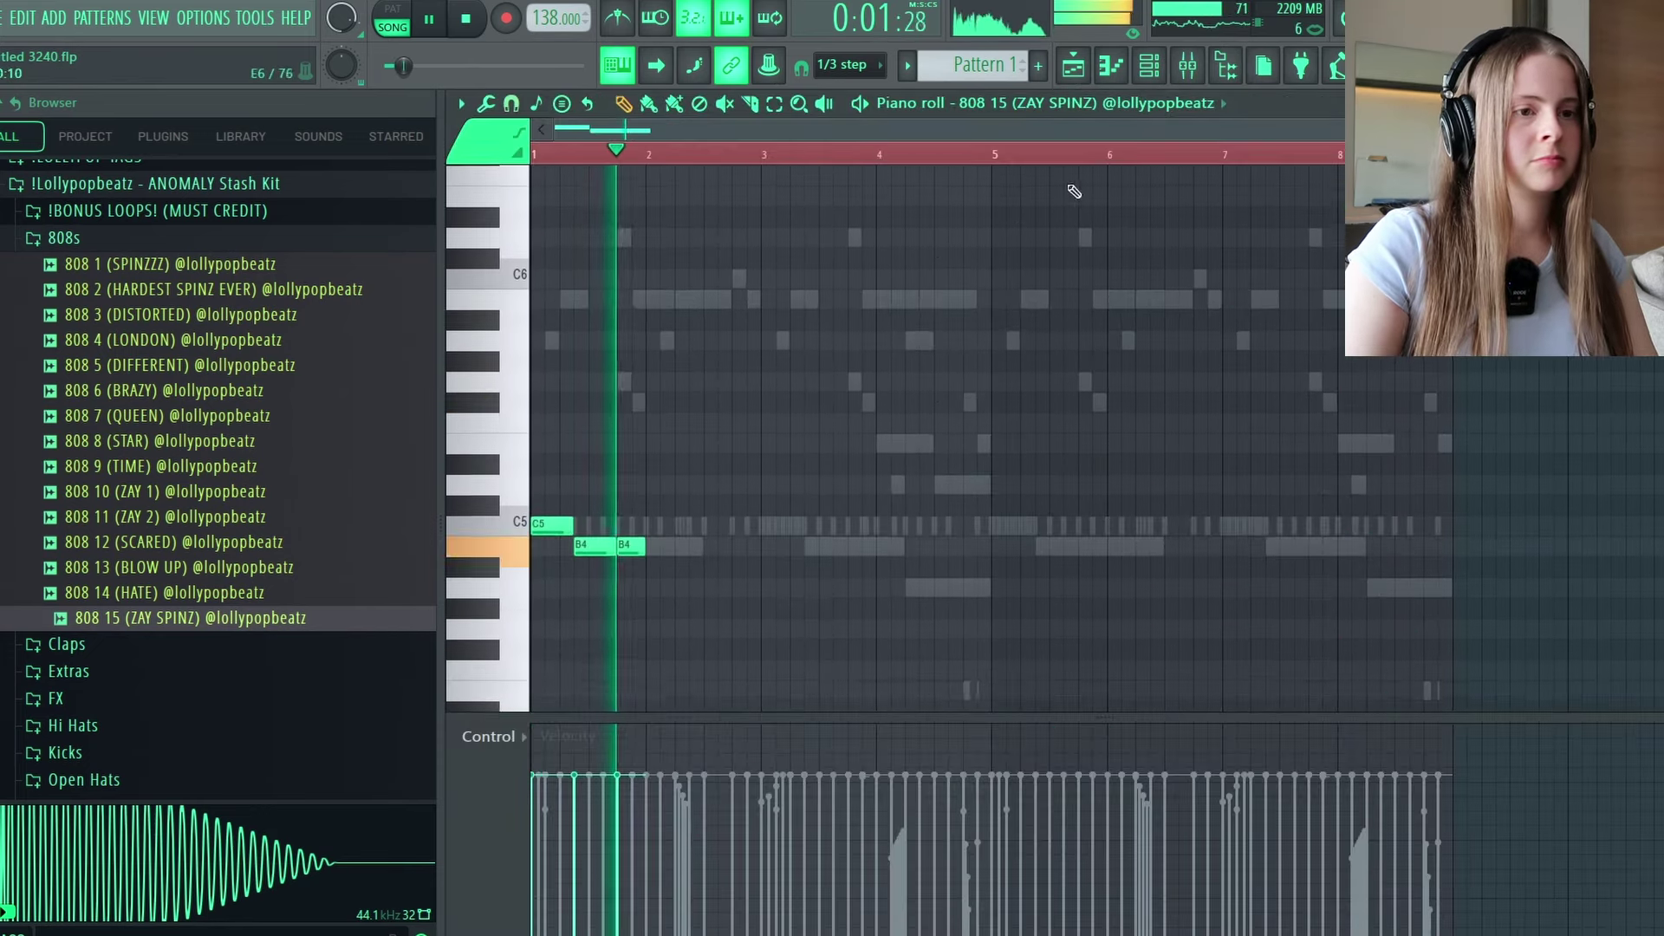
- Add Fruity Soft Clipper to effect slot 10 in the mixer
key("space")
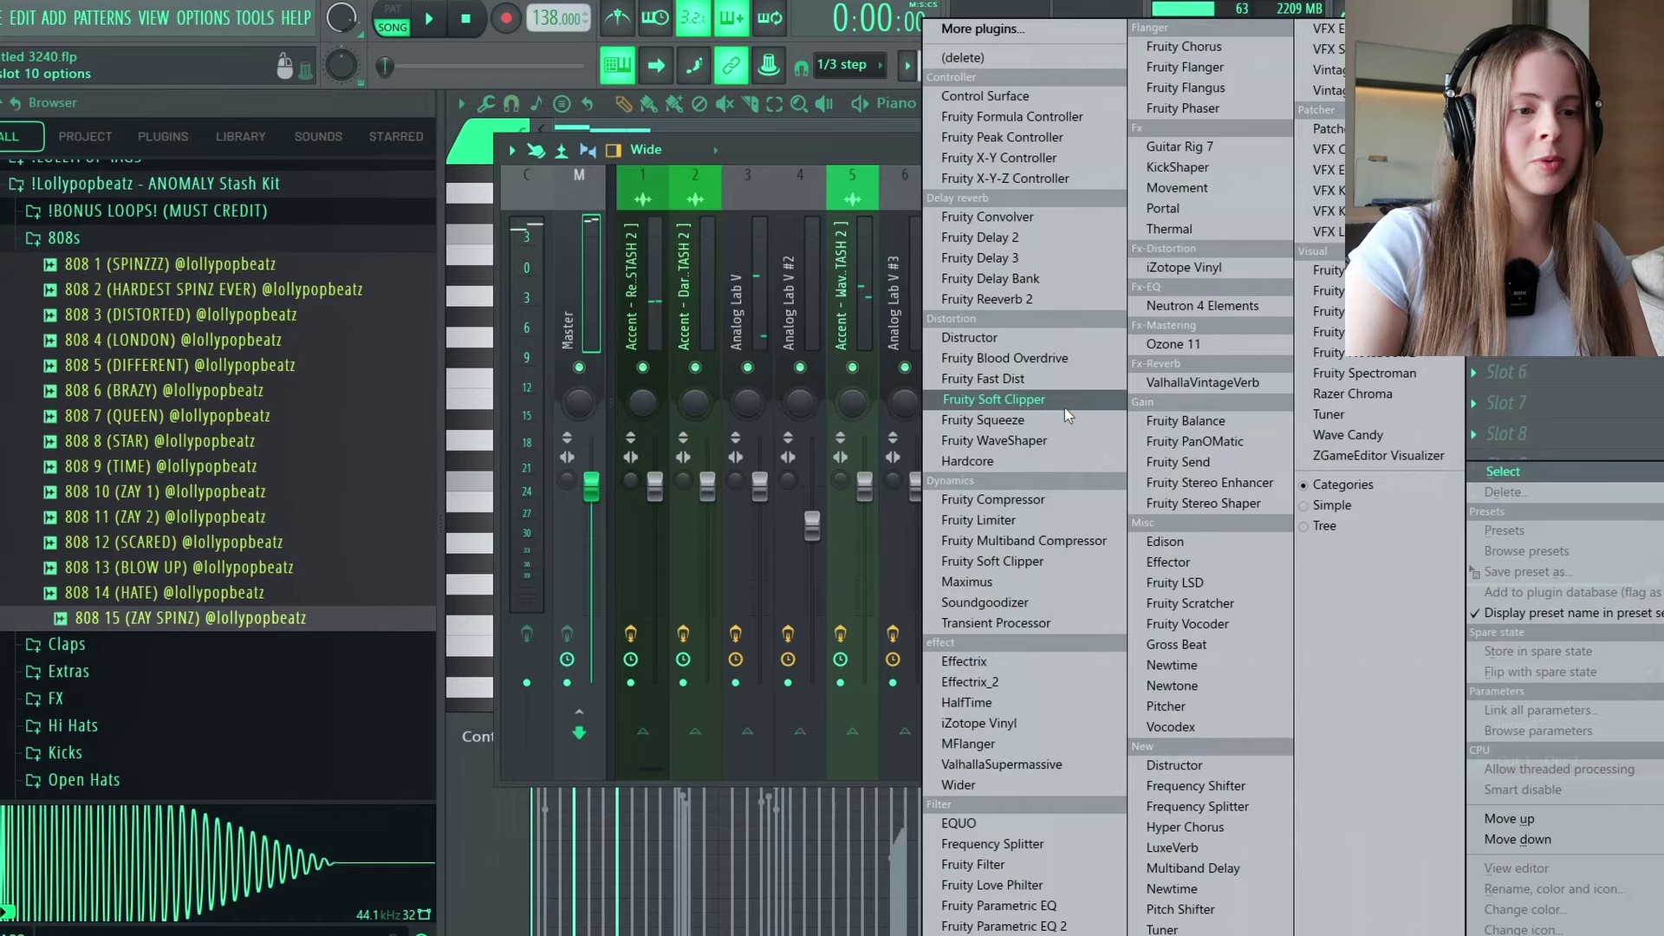
left_click(1064, 401)
left_click(1075, 68)
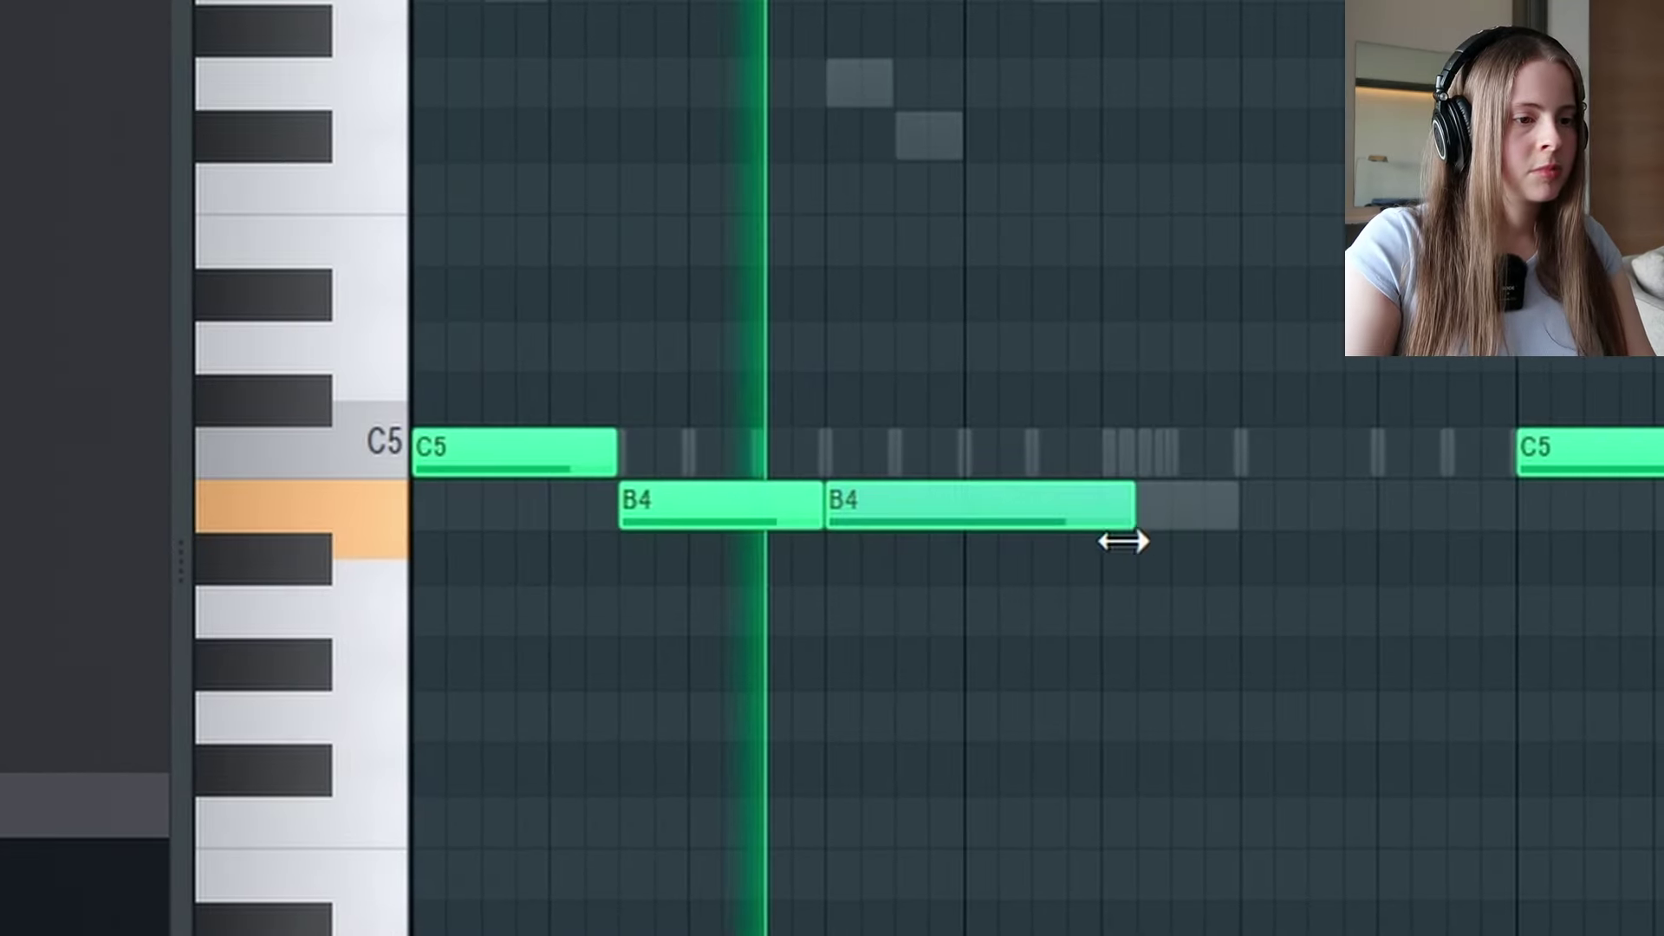
- Shorten the long B4 notes ending the 808's C5-B4 phrases and add further B4 notes directly after them
left_click_drag(1122, 542, 1101, 554)
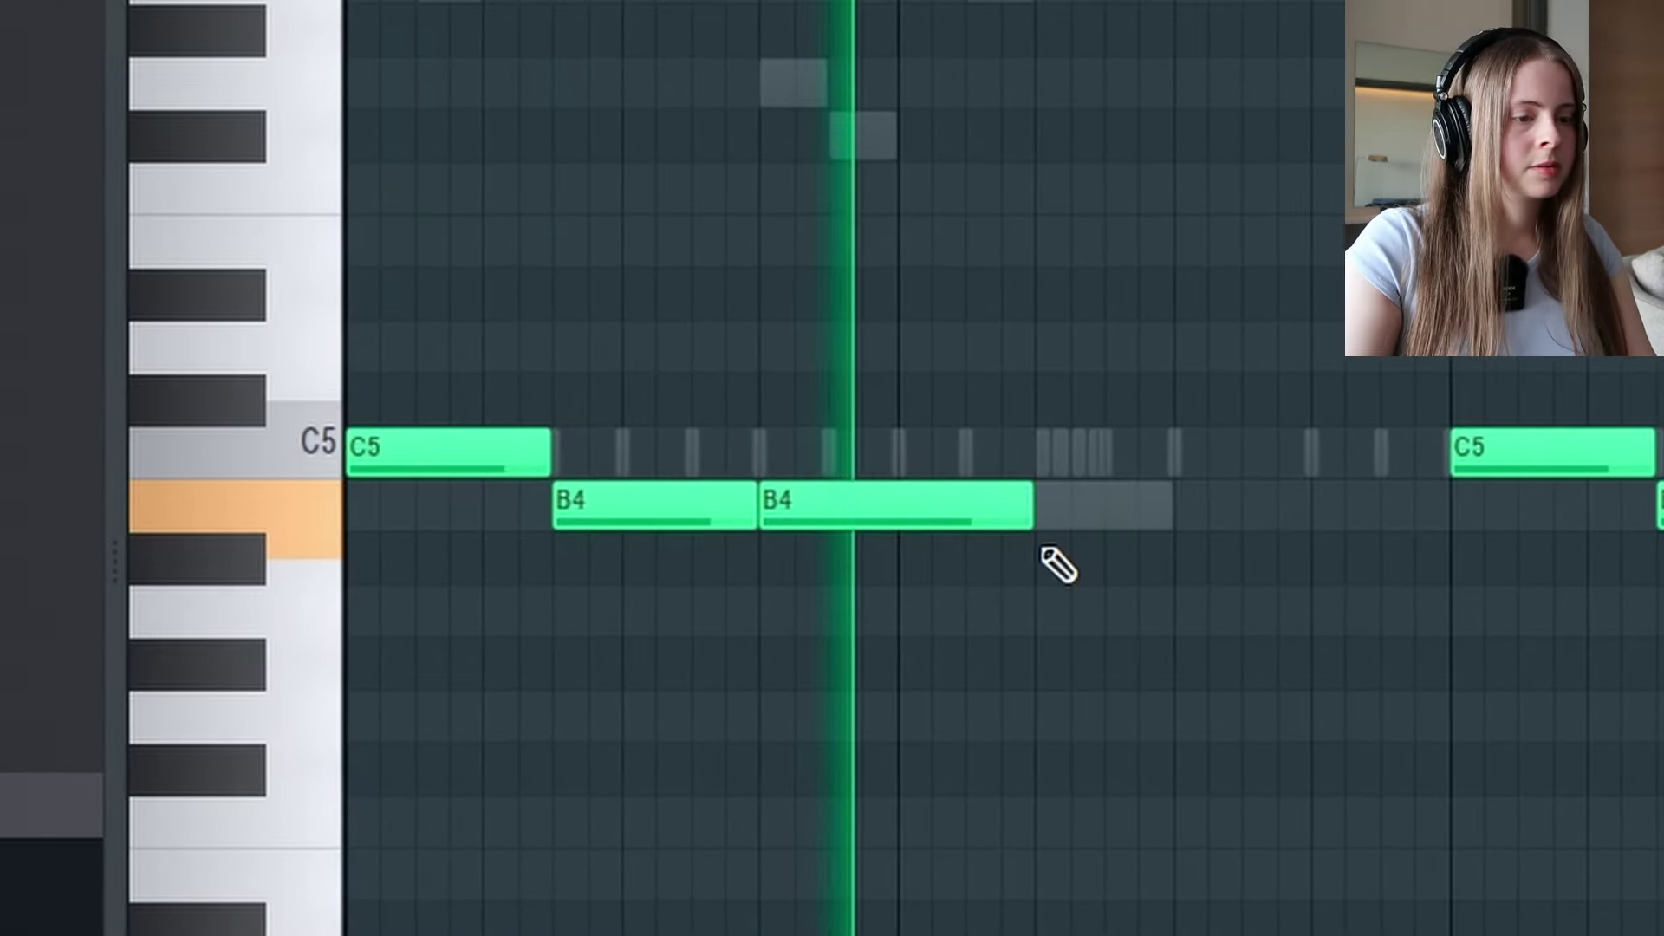
left_click(1118, 505)
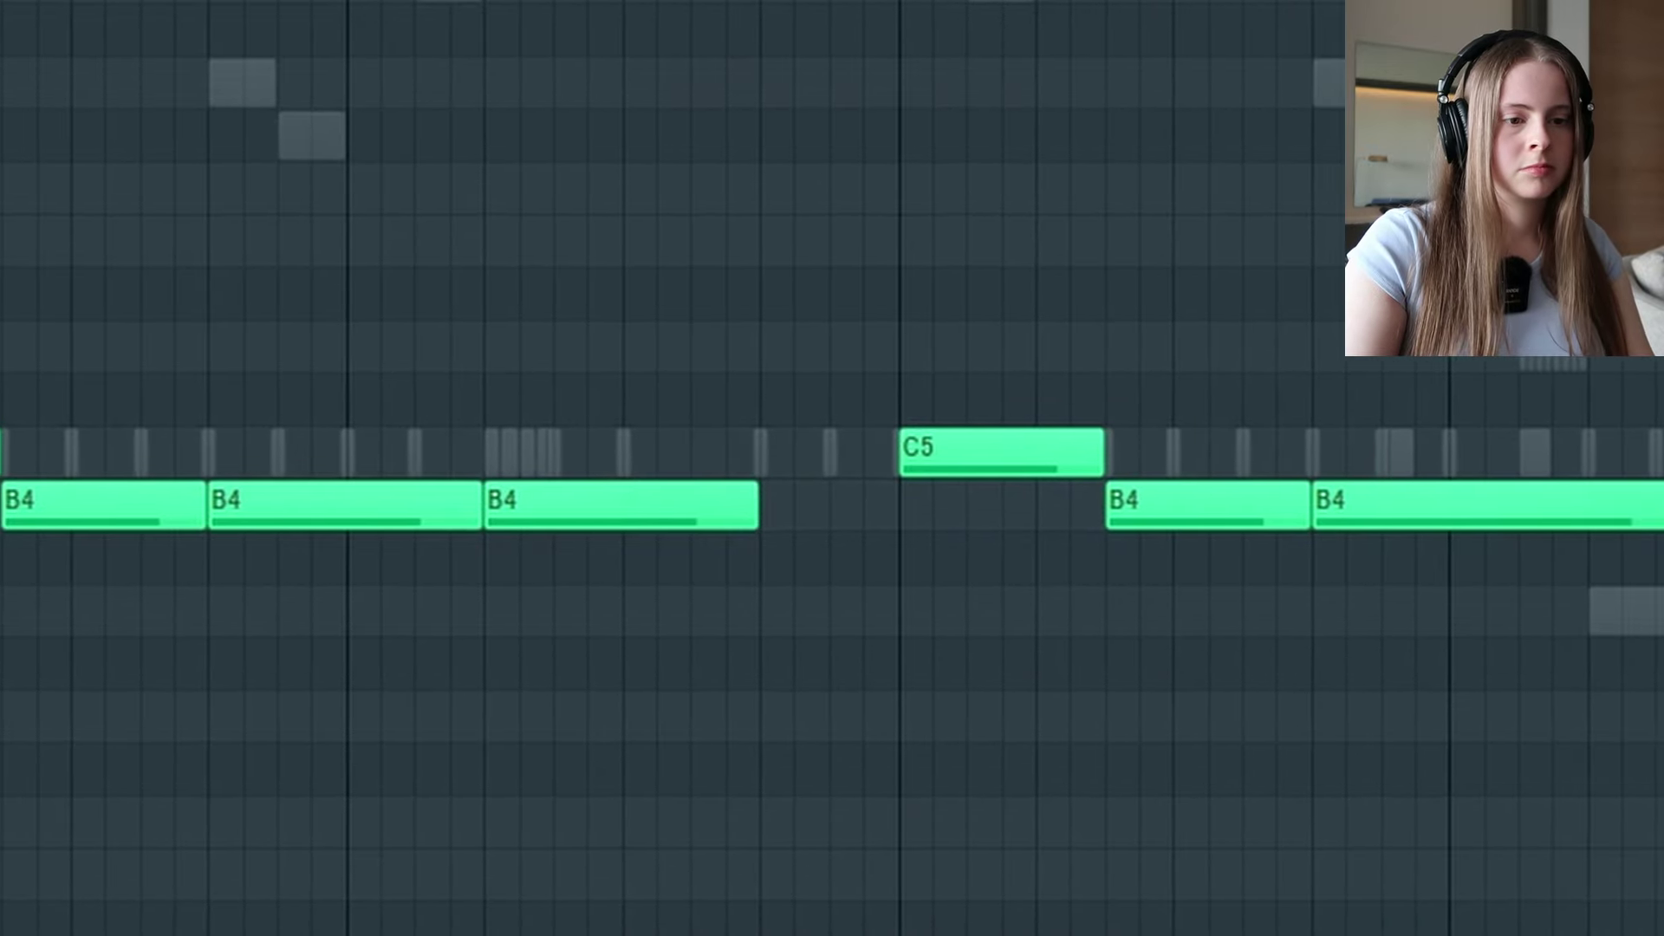
left_click_drag(1626, 509, 1304, 539)
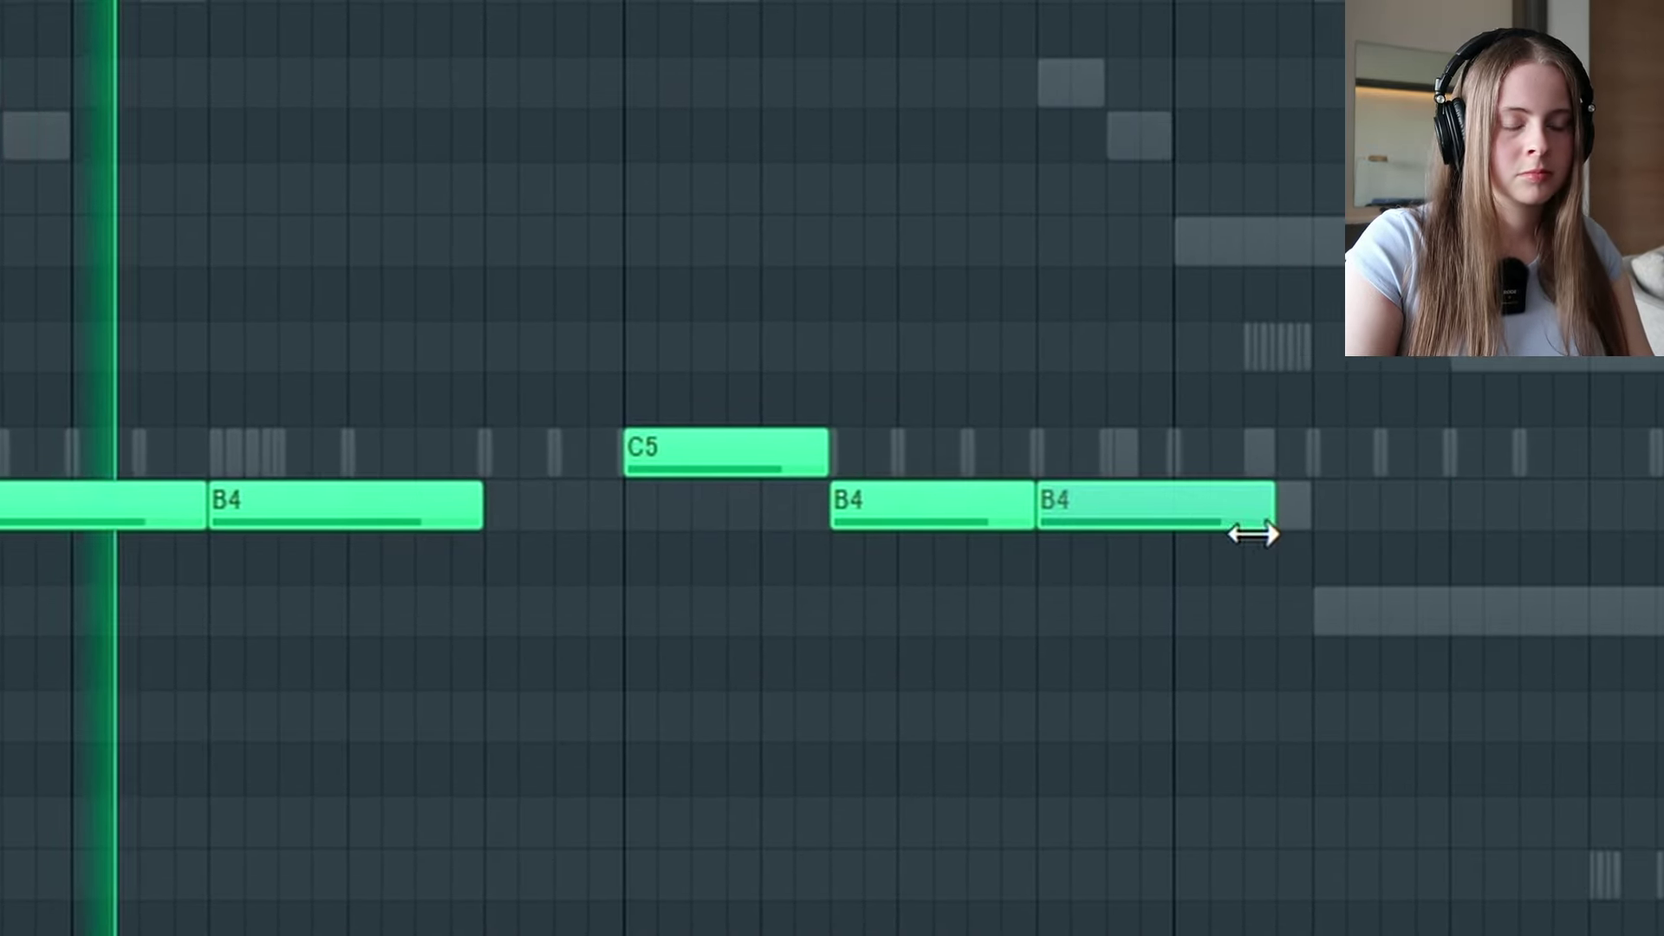
scroll(1022, 408, "up", 3)
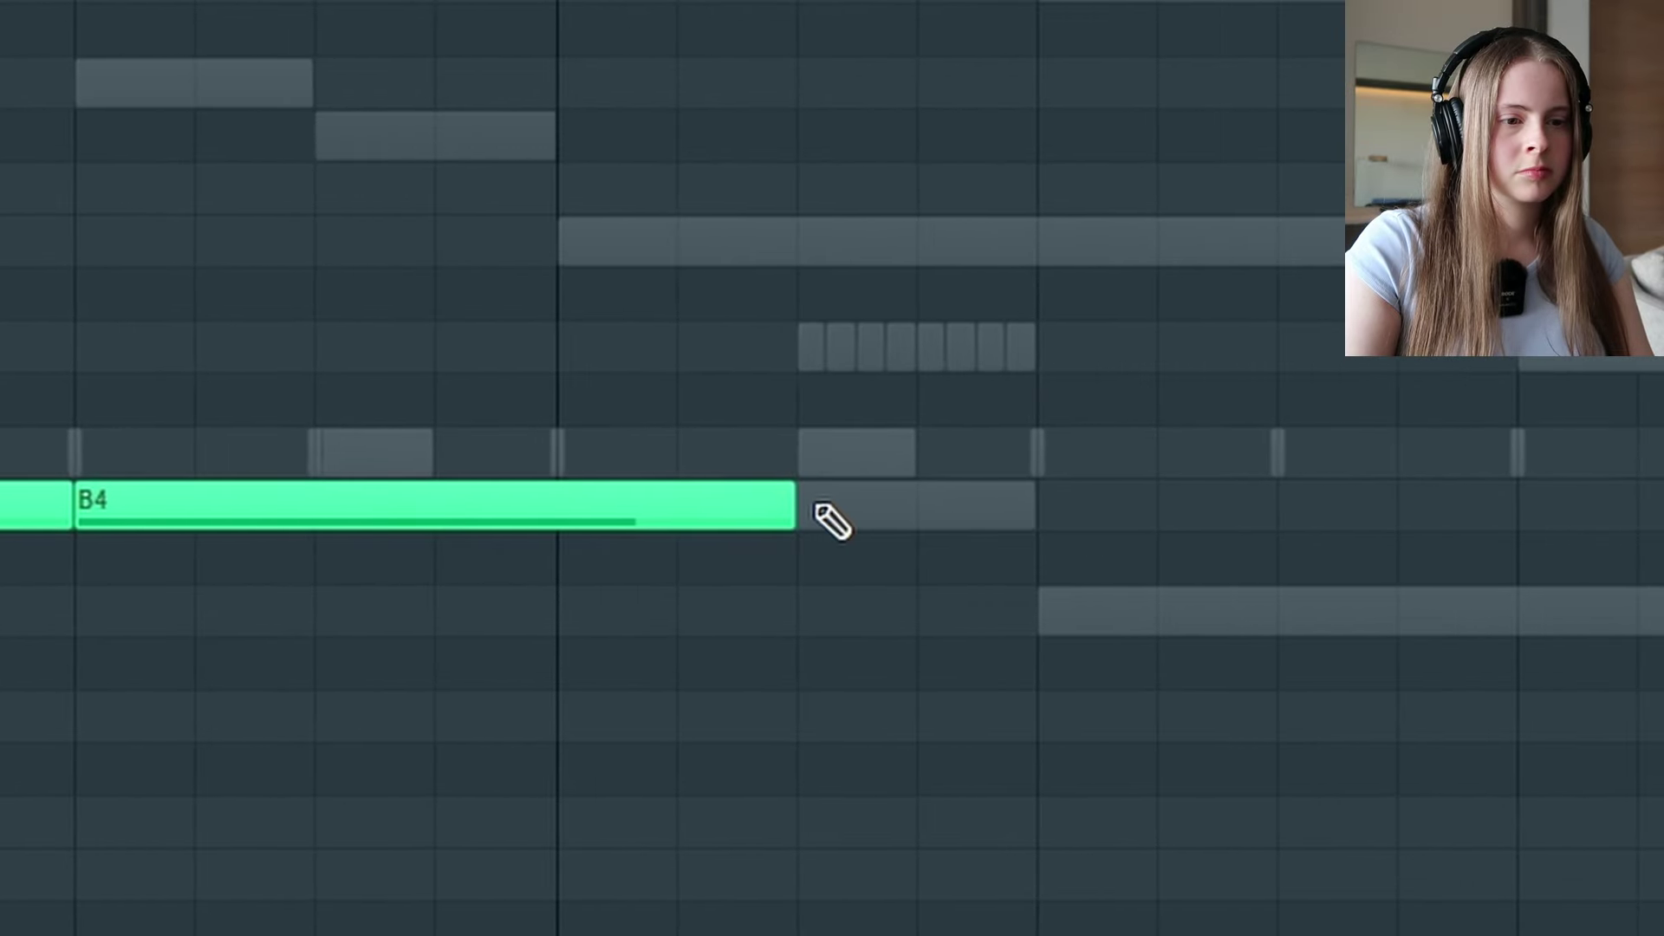
left_click(905, 520)
left_click_drag(1557, 494, 1129, 564)
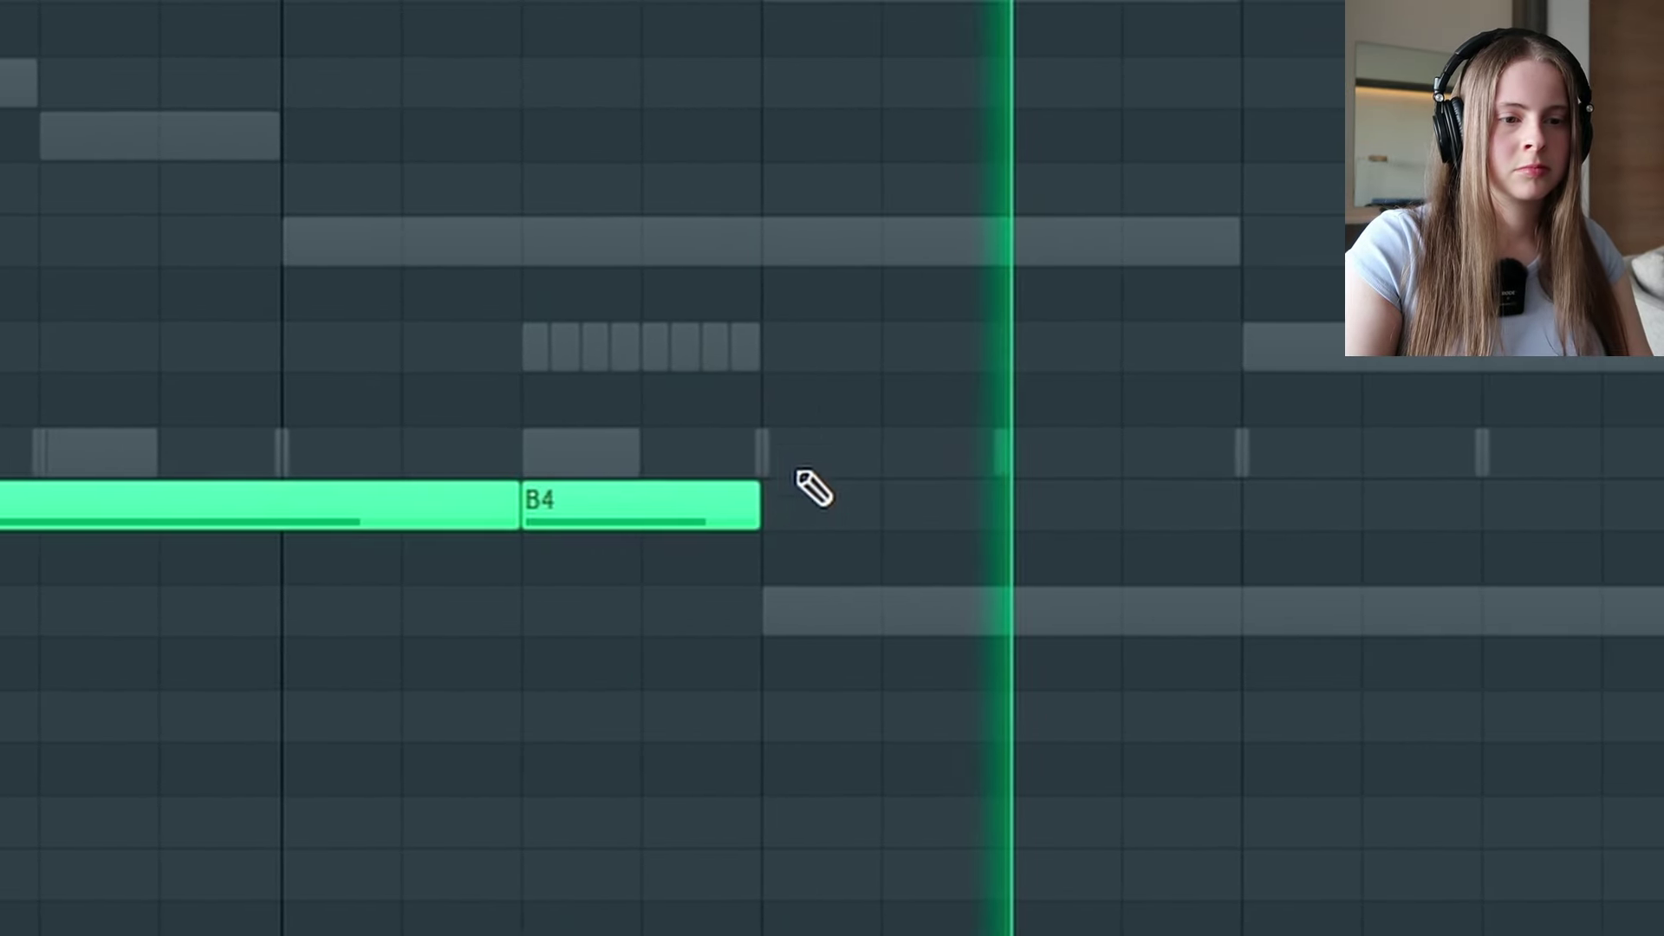
left_click(876, 505)
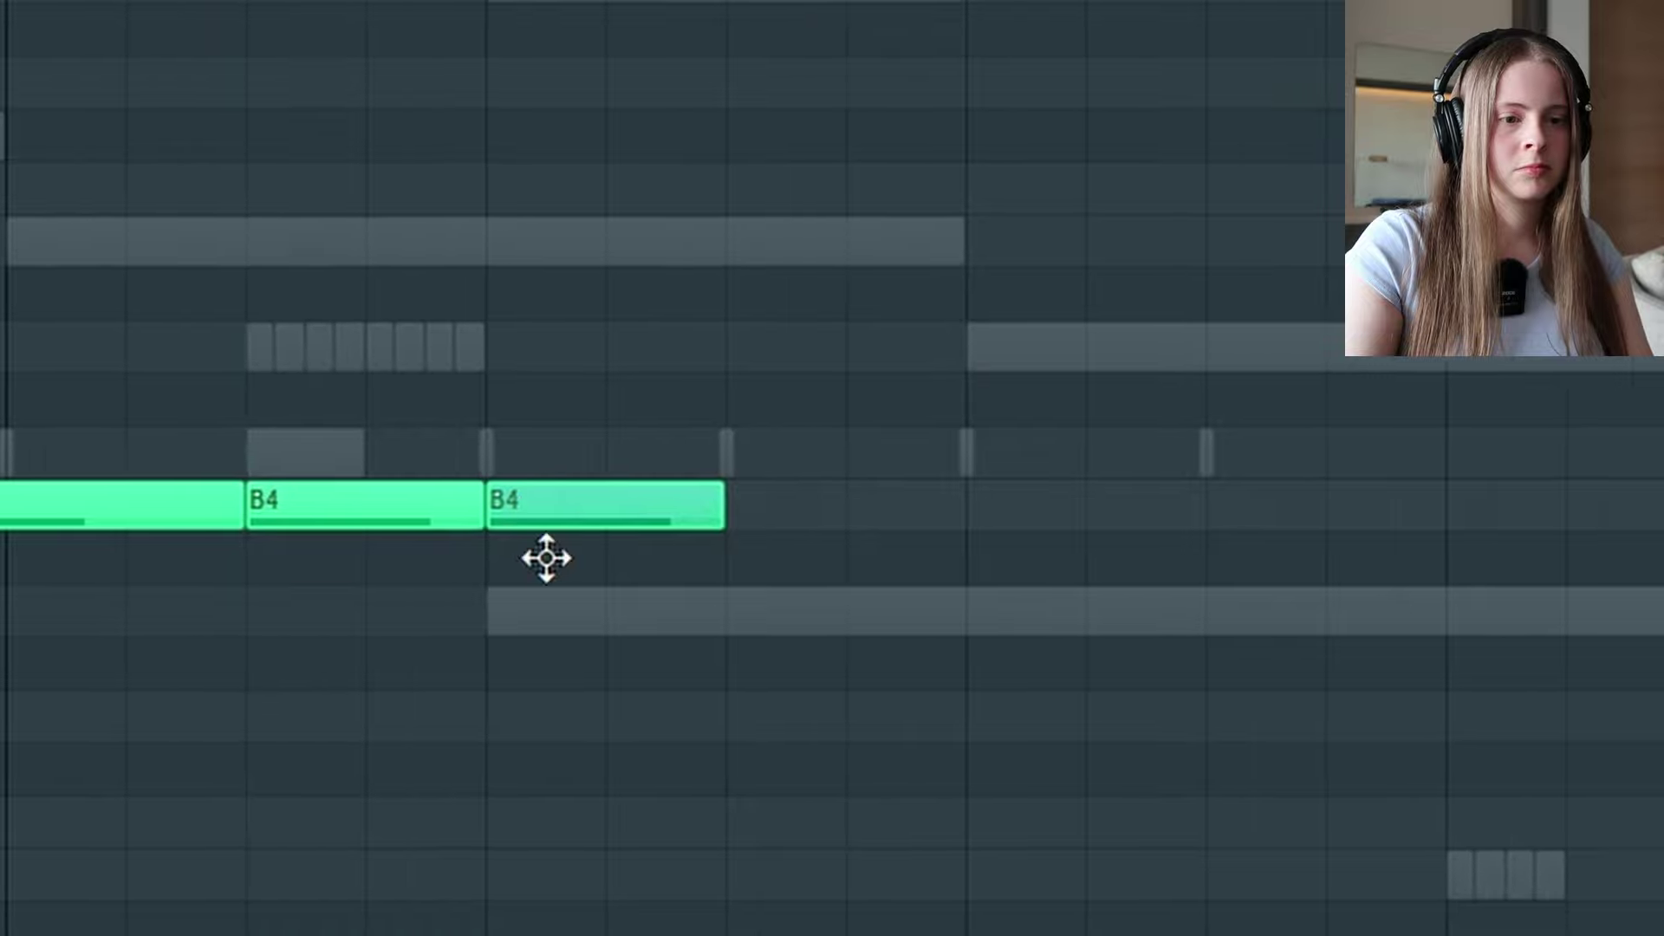